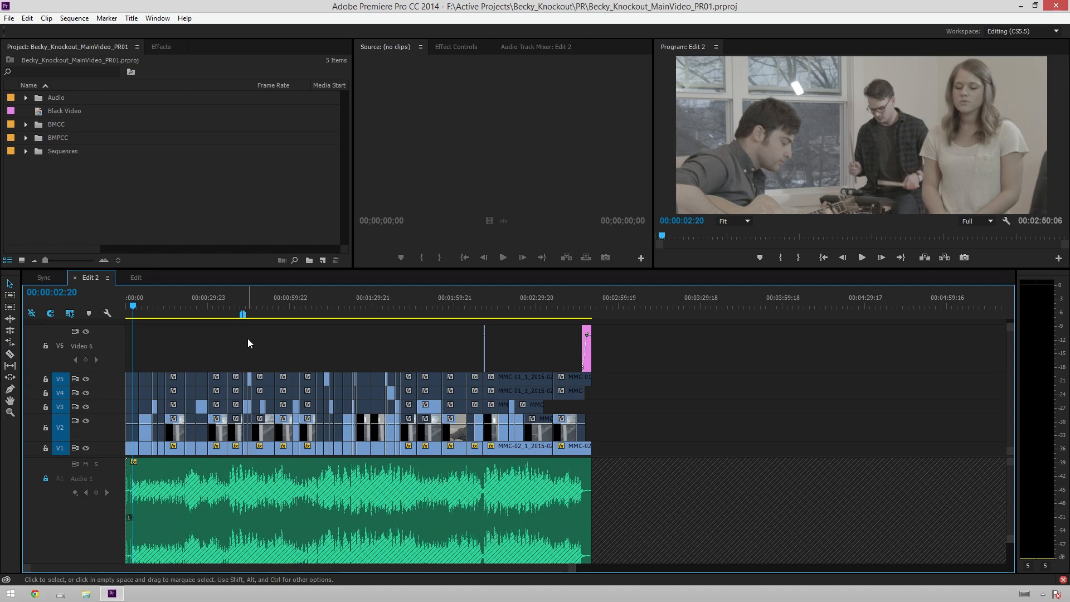
Step: Duplicate the Edit 2 sequence from the Sequences bin and name the copy Truncate
click(30, 120)
click(26, 152)
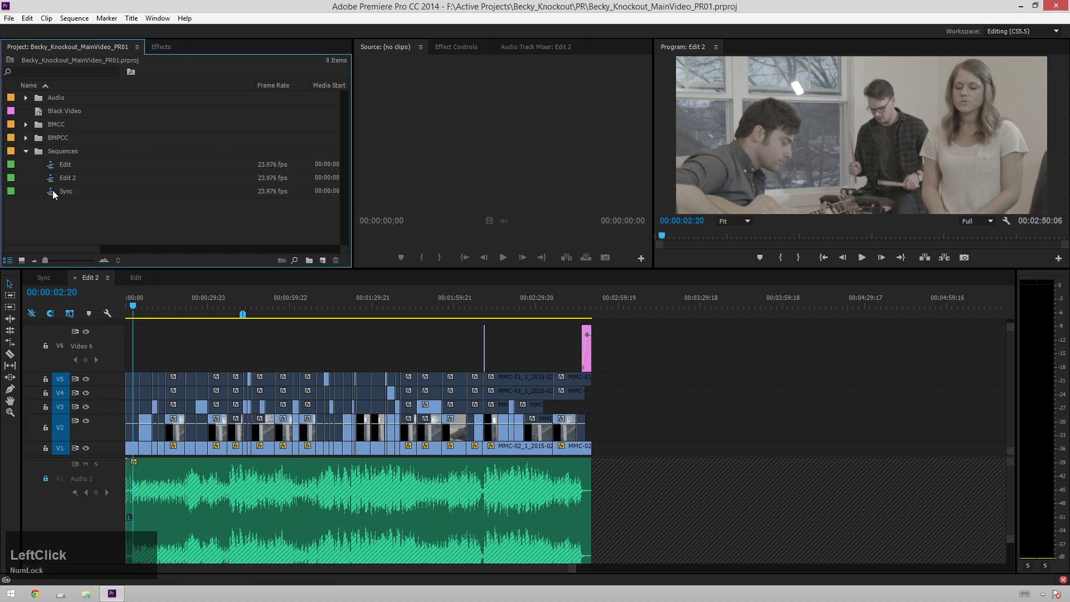
click(136, 278)
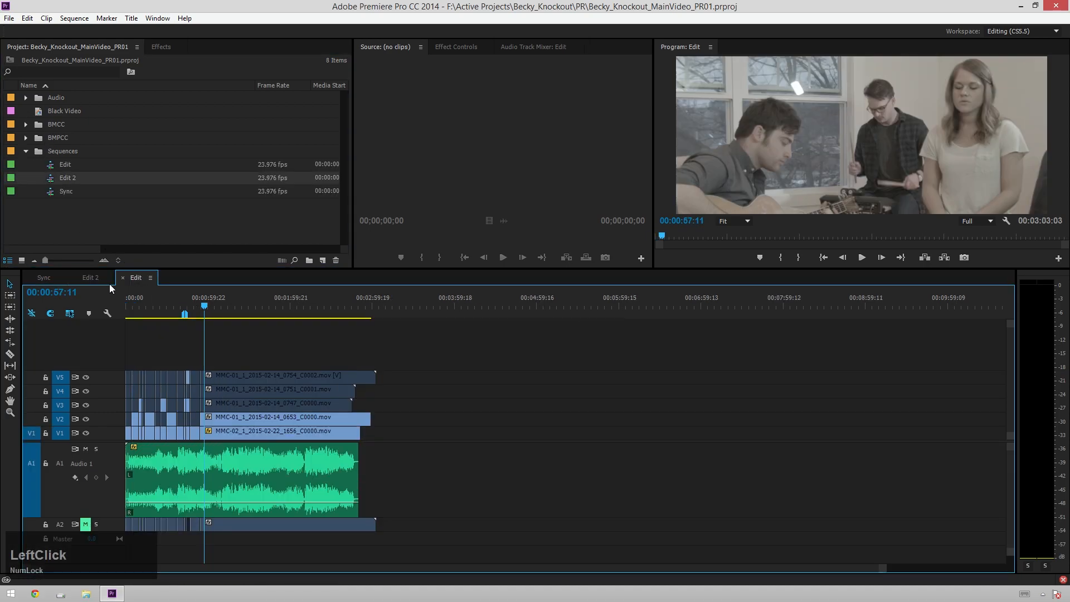
click(95, 278)
click(46, 182)
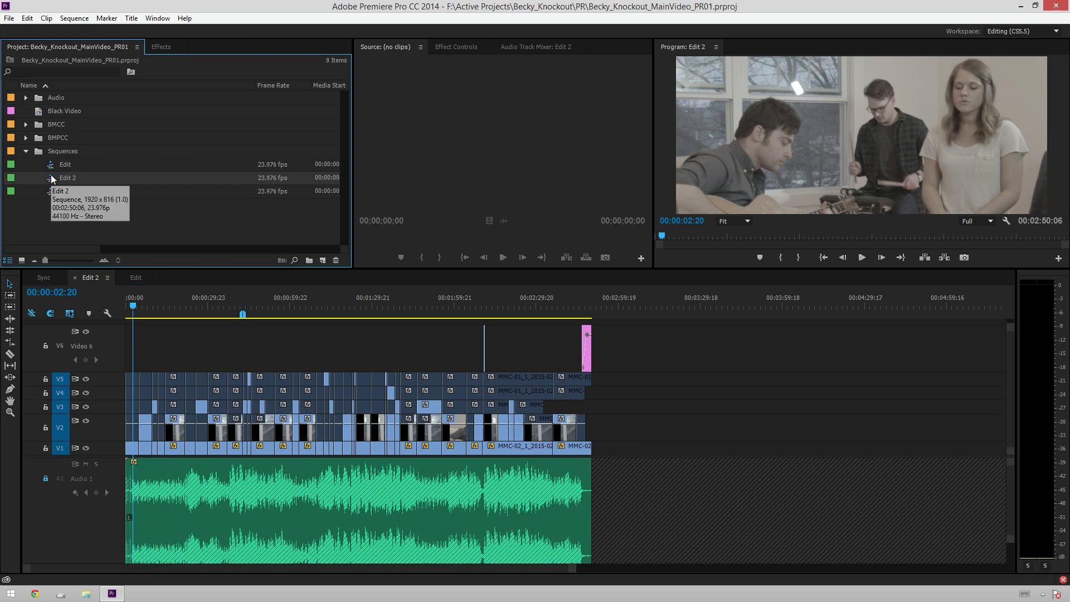
key(ctrl+c)
key(ctrl+v)
click(75, 155)
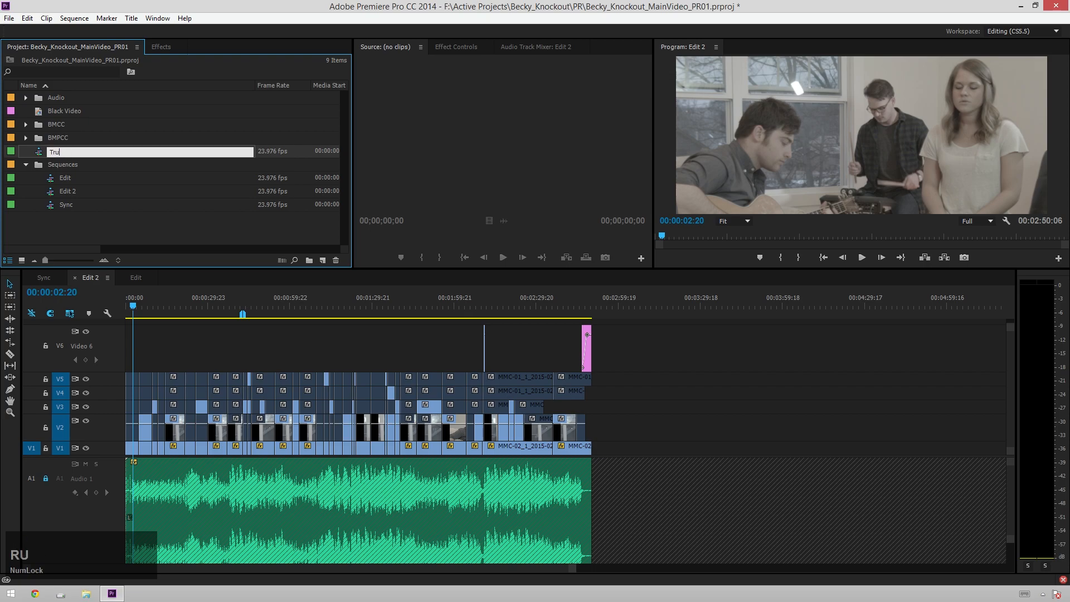
text(Trunca)
key(Return)
Step: Move the Truncate sequence into the Sequences bin and open it in the timeline
click(75, 156)
drag(27, 156, 62, 179)
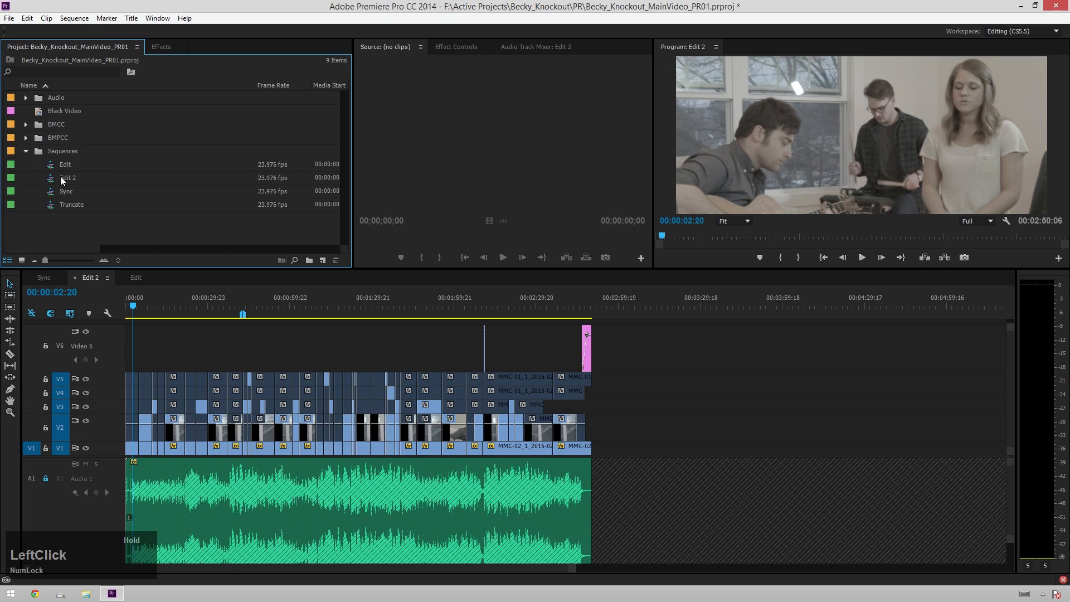
double_click(51, 205)
Step: Delete the disabled clips on V4 and V5 from the sequence start to about 00:01:33
scroll(282, 454, up, 2)
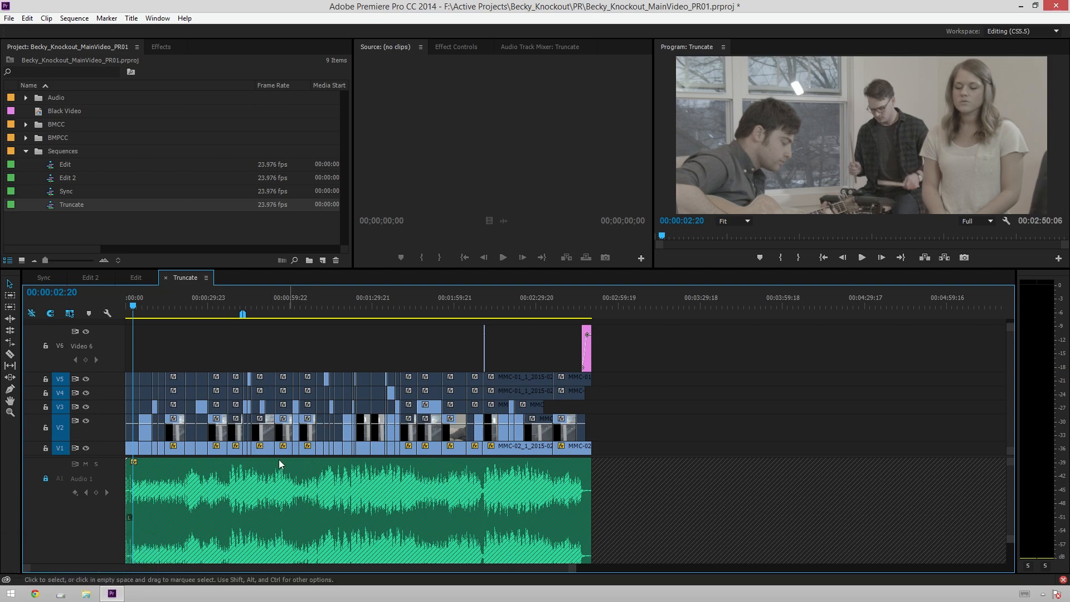
scroll(146, 463, up, 3)
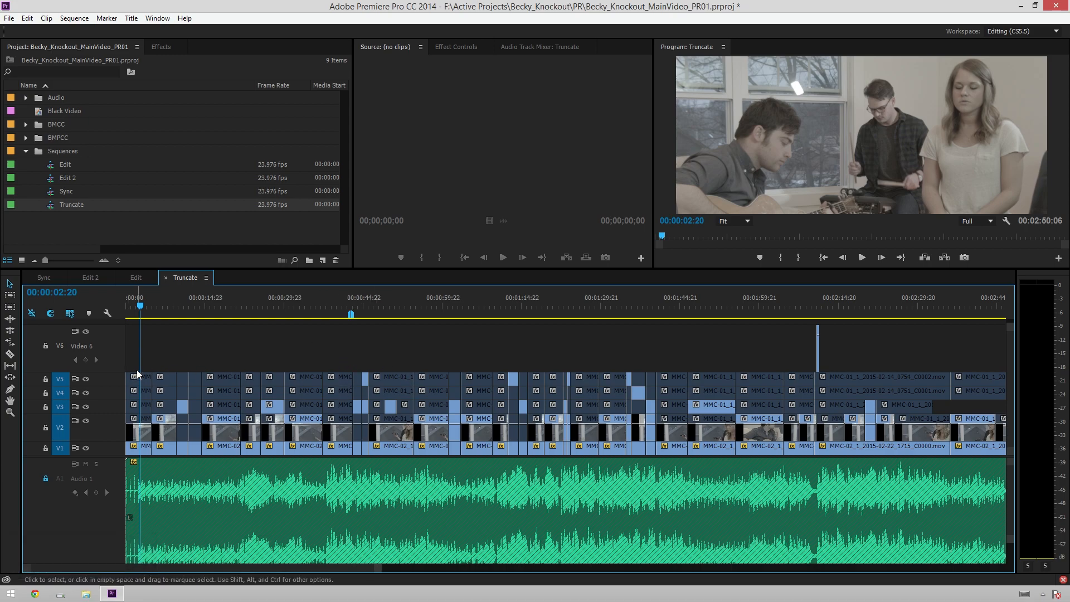
drag(147, 356, 616, 405)
key(Delete)
key(Delete)
key(Delete)
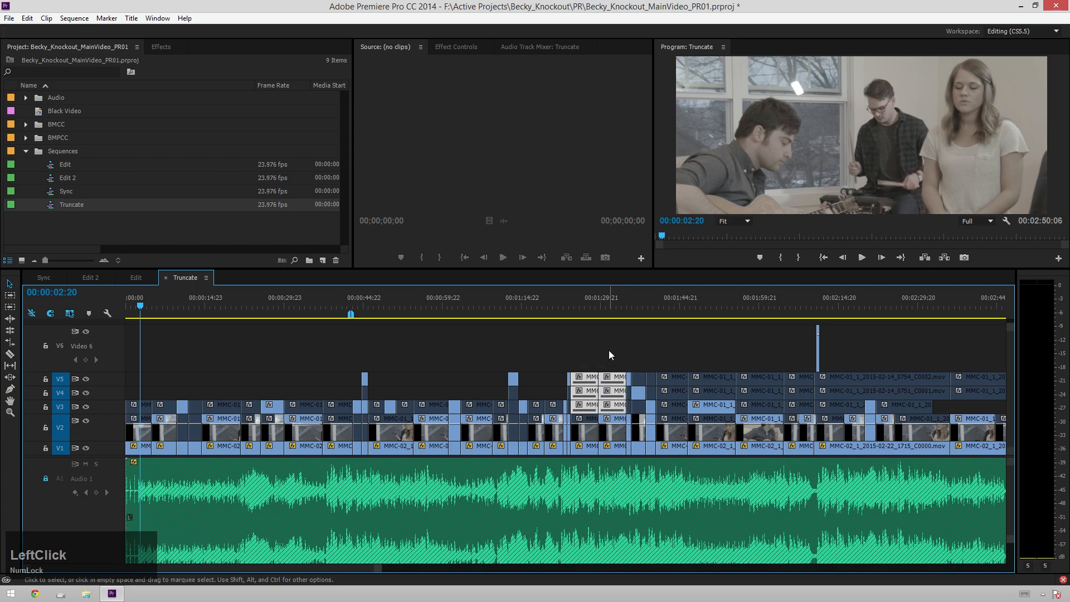
key(Delete)
Step: Delete the disabled clips on V5 and V4 from about 00:01:37 to about 00:02:35
drag(642, 368, 802, 381)
key(Delete)
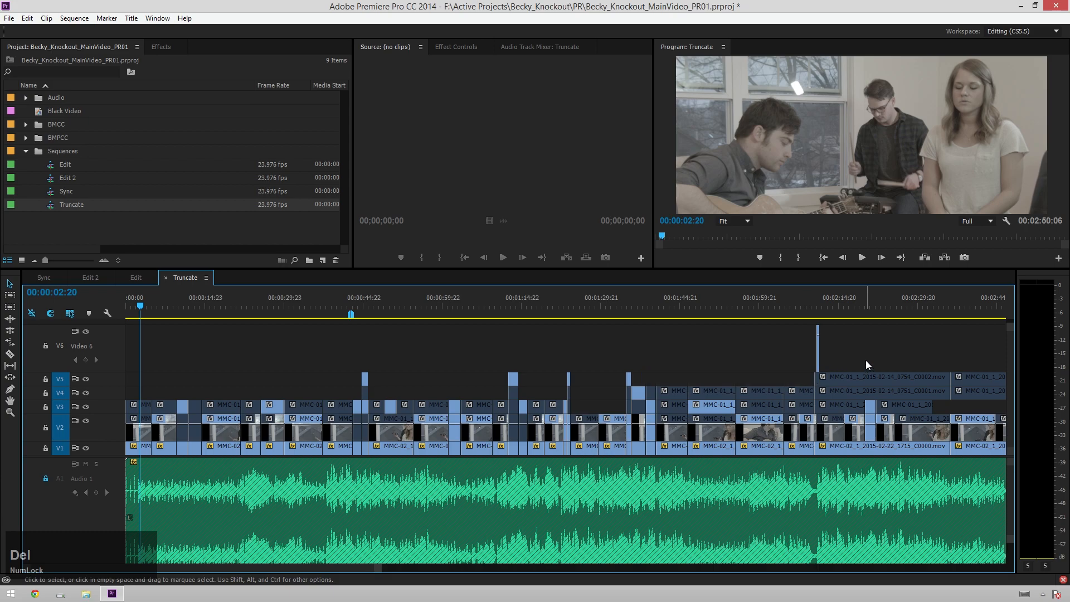
drag(654, 377, 811, 393)
key(Delete)
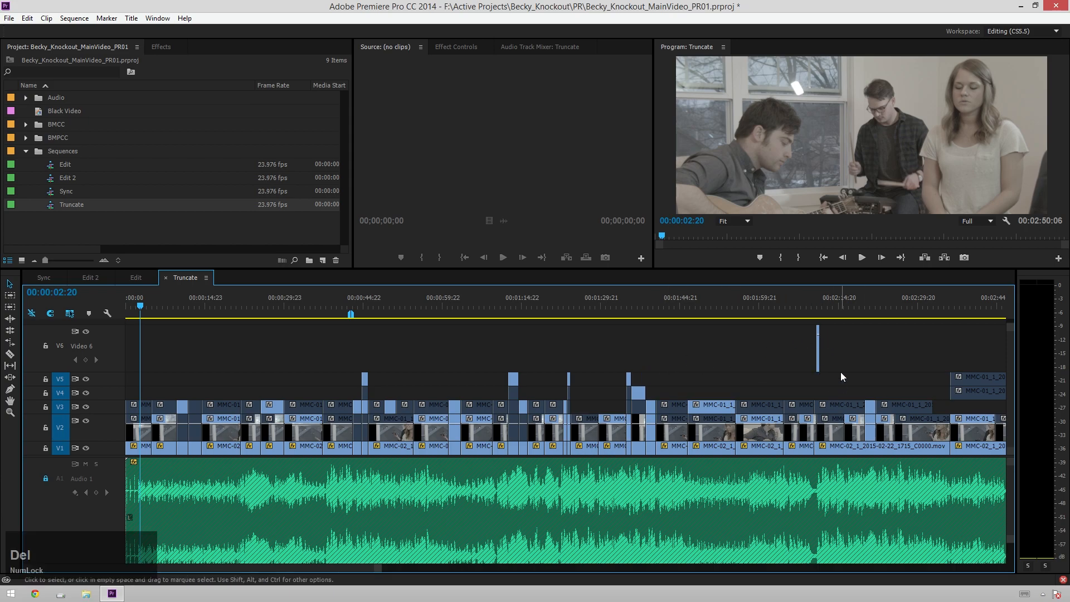
Step: Delete the remaining disabled clips on V3, V4 and V5 from about 00:01:55 to the sequence end
scroll(831, 362, down, 4)
drag(720, 339, 502, 404)
key(Delete)
key(Delete)
key(Delete)
Step: Delete the three disabled V2 clips between about 00:01:40 and 00:02:06
click(443, 426)
key(Delete)
click(485, 431)
key(Delete)
click(558, 429)
key(Delete)
Step: Delete the disabled V2 clips between about 00:02:10 and the end of the sequence
drag(599, 444, 599, 446)
drag(592, 381, 601, 426)
drag(674, 401, 687, 426)
key(Delete)
drag(763, 389, 772, 426)
key(Delete)
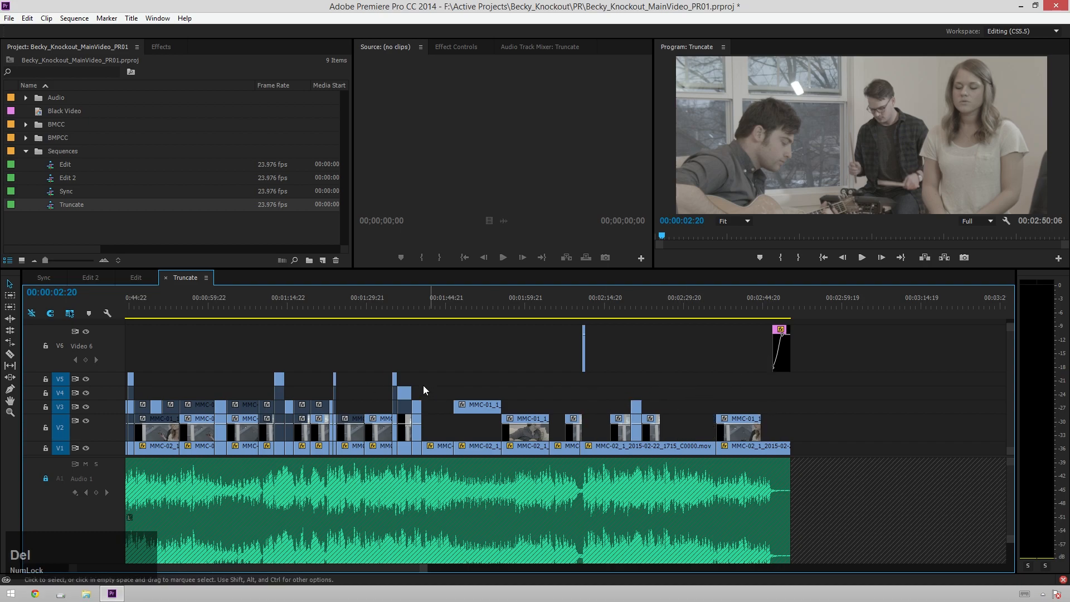
Step: Delete the disabled clips on the tracks beneath the active cutaways between about 00:01:24 and 00:01:36
drag(380, 397, 407, 410)
key(Delete)
key(Delete)
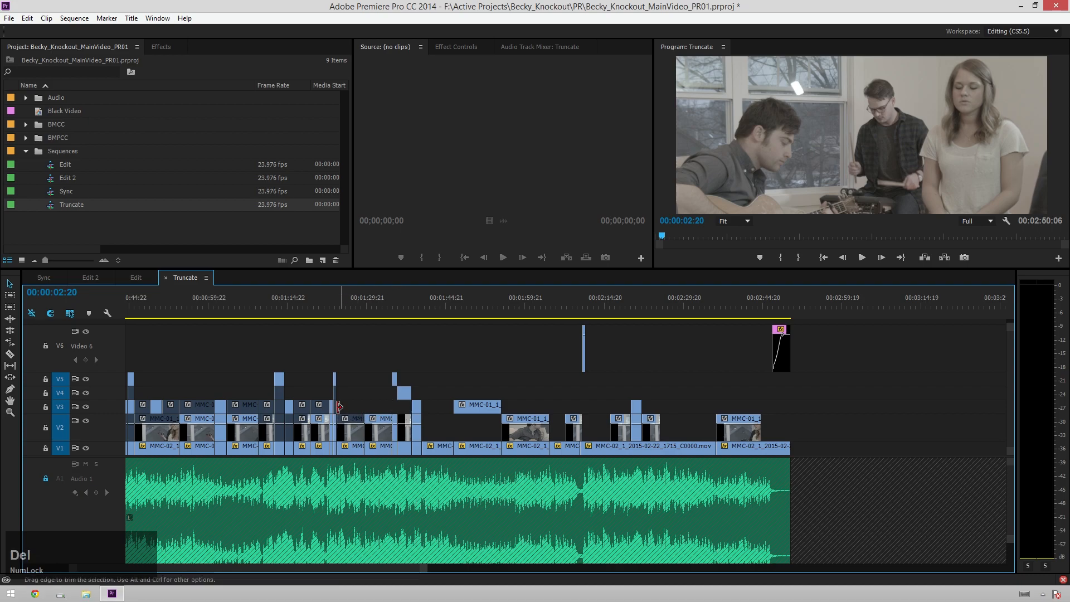
drag(303, 386, 360, 422)
key(Delete)
key(Delete)
key(Delete)
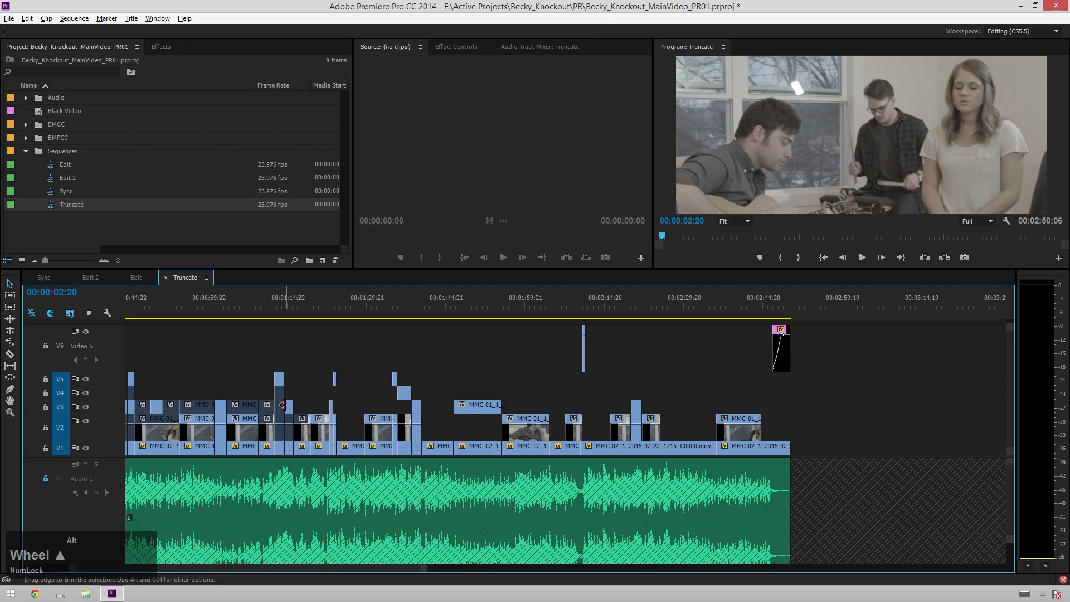
Step: Delete the disabled clips beneath the short V5 clip at about 00:01:23
scroll(288, 405, up, 4)
click(440, 403)
drag(413, 427, 414, 427)
key(Delete)
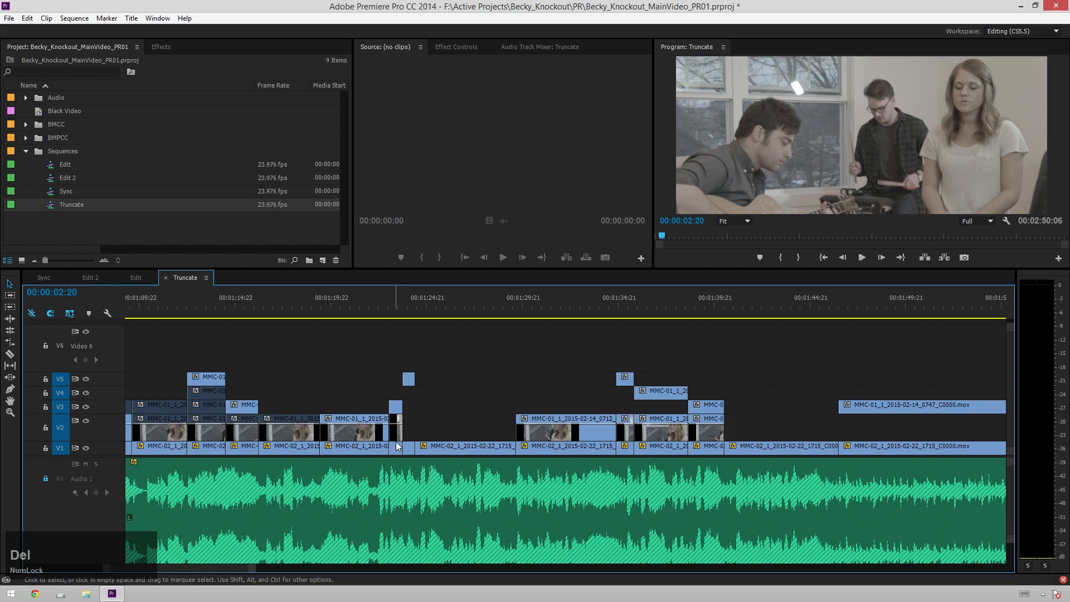
Step: Delete the disabled clips on V2, V3 and V4 between about 00:01:09 and 00:01:19
scroll(343, 401, up, 4)
drag(306, 385, 262, 411)
key(Delete)
key(Delete)
key(Delete)
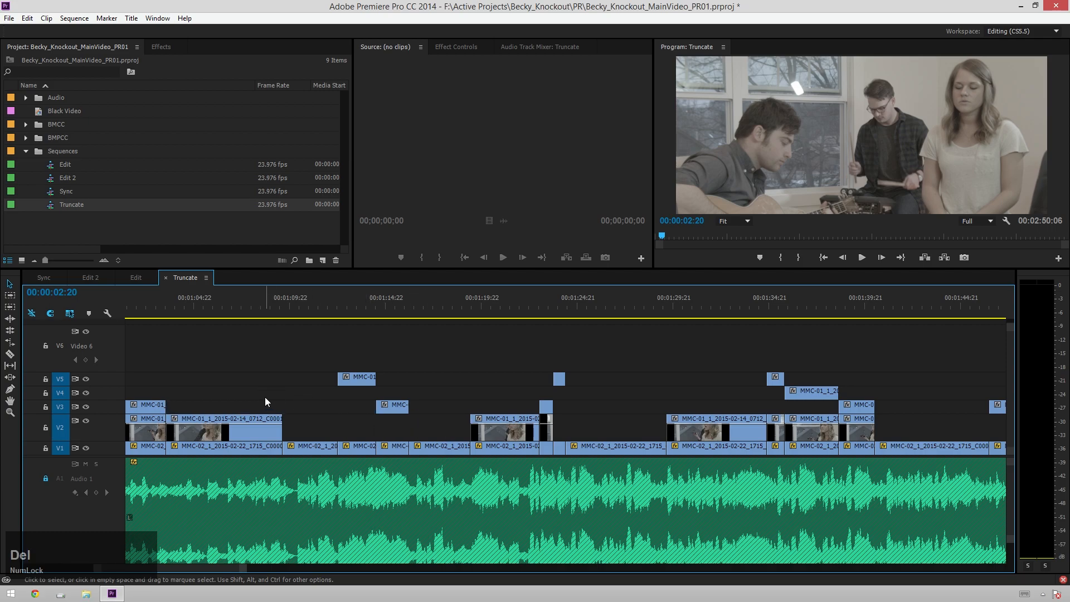
click(263, 396)
scroll(249, 379, down, 6)
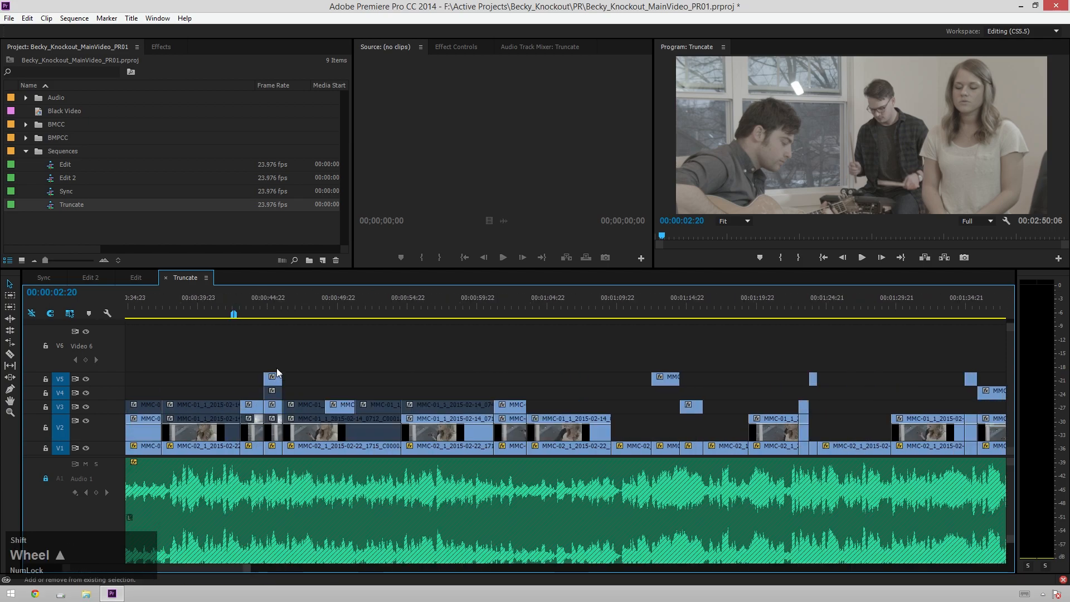
Step: Delete the disabled V2, V3 and V4 clips between about 00:00:44 and 00:01:09
scroll(453, 372, up, 1)
drag(506, 386, 508, 428)
key(Delete)
key(Delete)
drag(421, 377, 295, 440)
key(Delete)
key(Delete)
drag(320, 384, 500, 429)
key(Delete)
key(Delete)
Step: Delete the rest of the disabled clips above V1 in the opening part of the sequence, back to its start
scroll(234, 374, left, 5)
scroll(242, 362, left, 6)
key(Delete)
key(Delete)
drag(419, 382, 318, 425)
key(Delete)
click(310, 429)
key(Delete)
click(279, 428)
key(Delete)
drag(232, 402, 167, 428)
key(Delete)
key(Delete)
click(273, 340)
scroll(449, 364, down, 3)
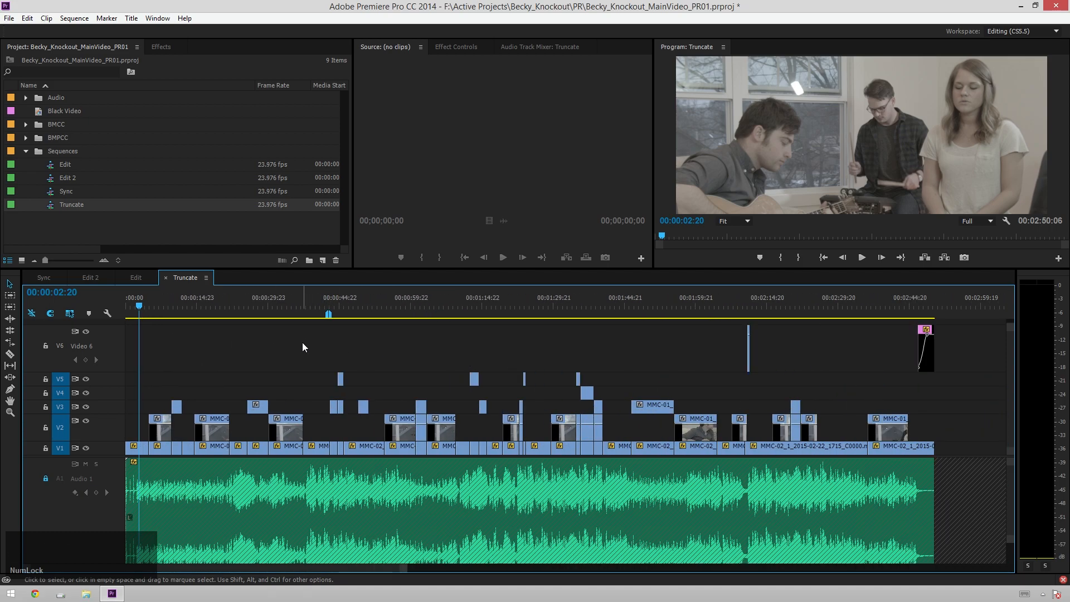
Step: Move the short V6 clip just before 00:02:11:10 straight down to V2, keeping its timing
click(737, 289)
drag(737, 286, 750, 304)
scroll(741, 323, up, 1)
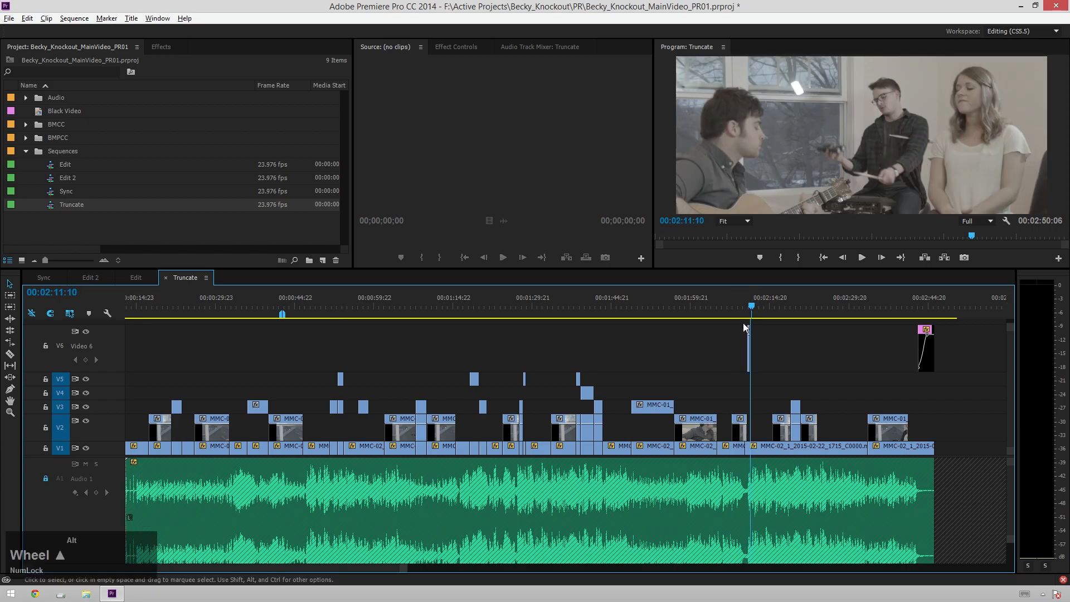
scroll(741, 322, up, 3)
drag(758, 362, 772, 427)
scroll(532, 340, down, 3)
scroll(446, 329, down, 3)
click(413, 351)
scroll(384, 359, down, 3)
Step: Select all V5 clips with the Track Select tool and move them down to V4, aligned to the playhead at 00:00:44:17
key(a)
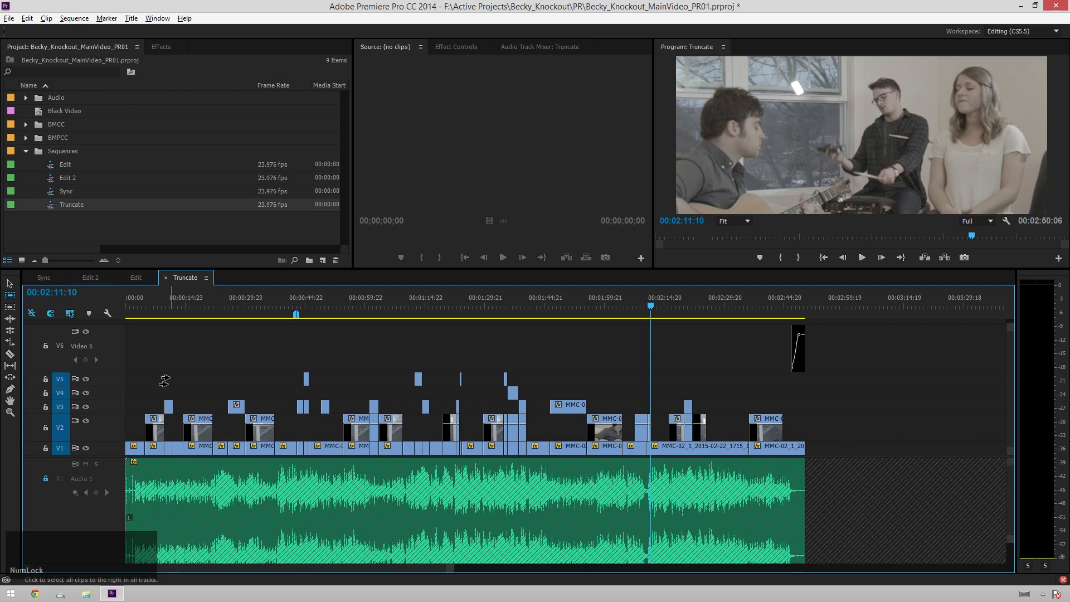
shift+click(125, 375)
key(v)
click(128, 301)
drag(324, 312, 304, 308)
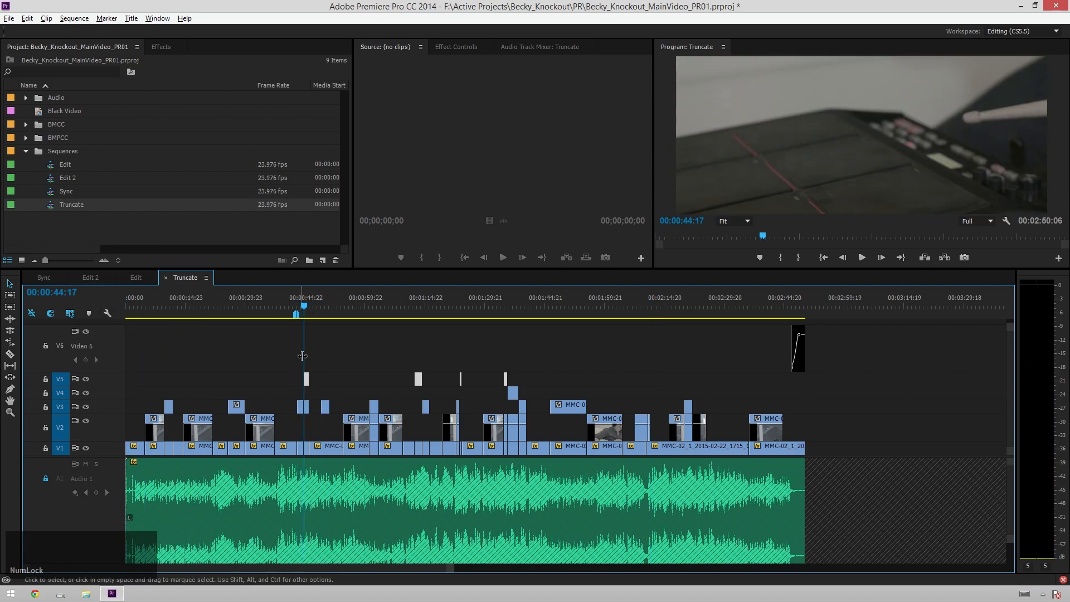
drag(306, 383, 306, 410)
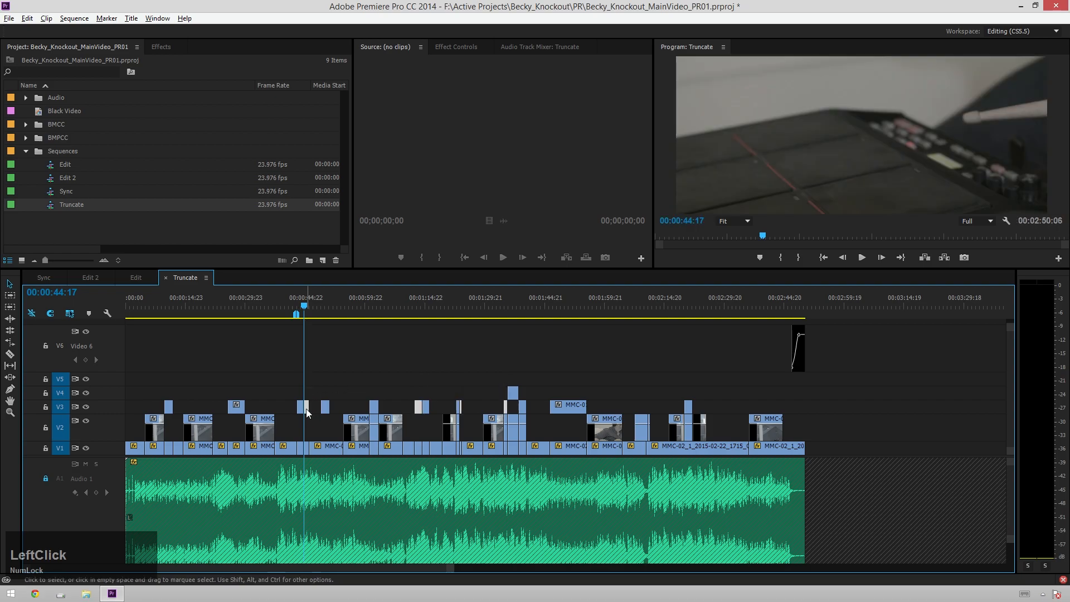
key(ctrl+z)
click(306, 381)
drag(306, 379, 308, 395)
Step: Select all V4 clips with the Track Select tool and move them straight down to V3
key(a)
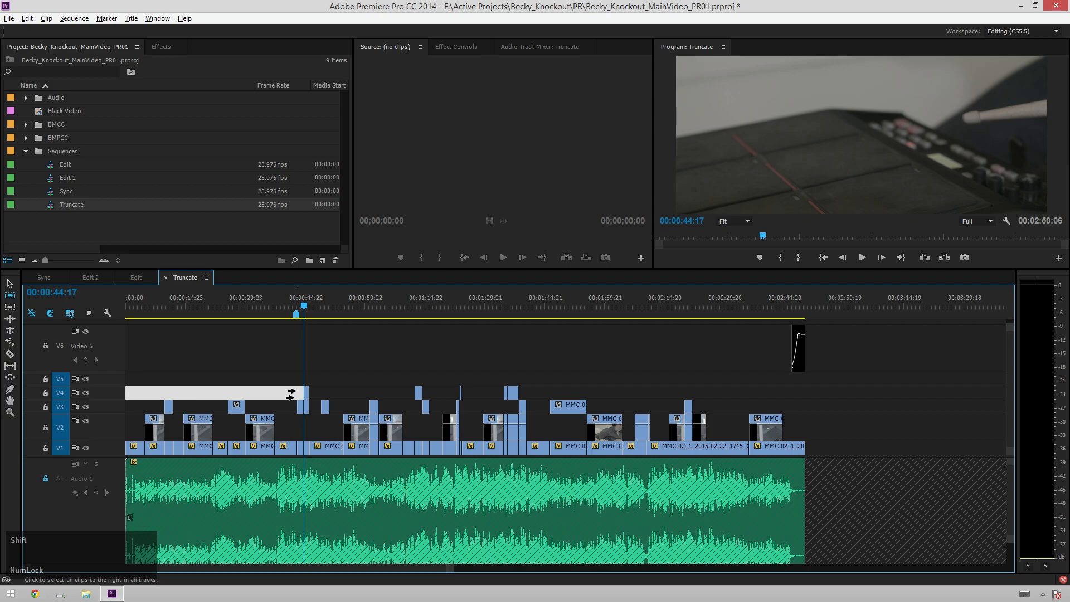
shift+click(296, 393)
key(v)
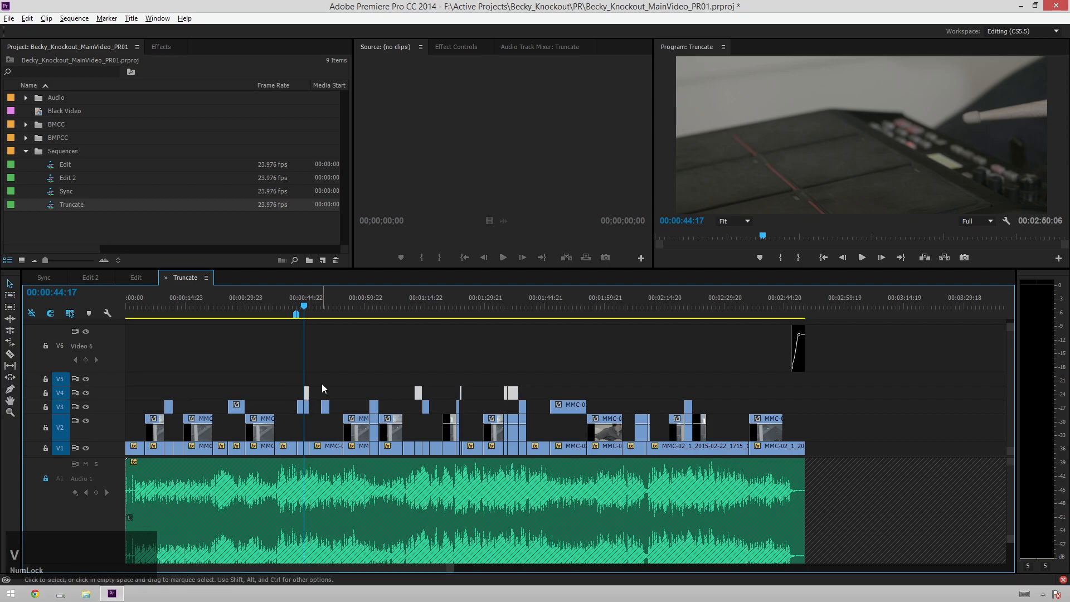
drag(307, 392, 306, 411)
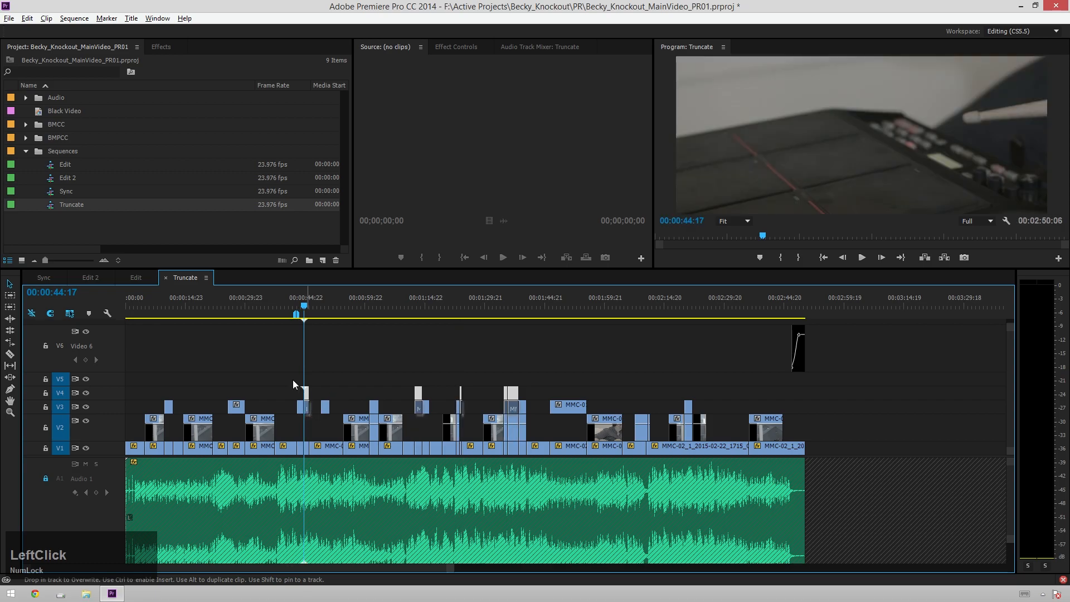
Step: Set the playhead to 00:00:09:19 and move all V3 clips straight down to V2 as one selection
click(165, 301)
key(a)
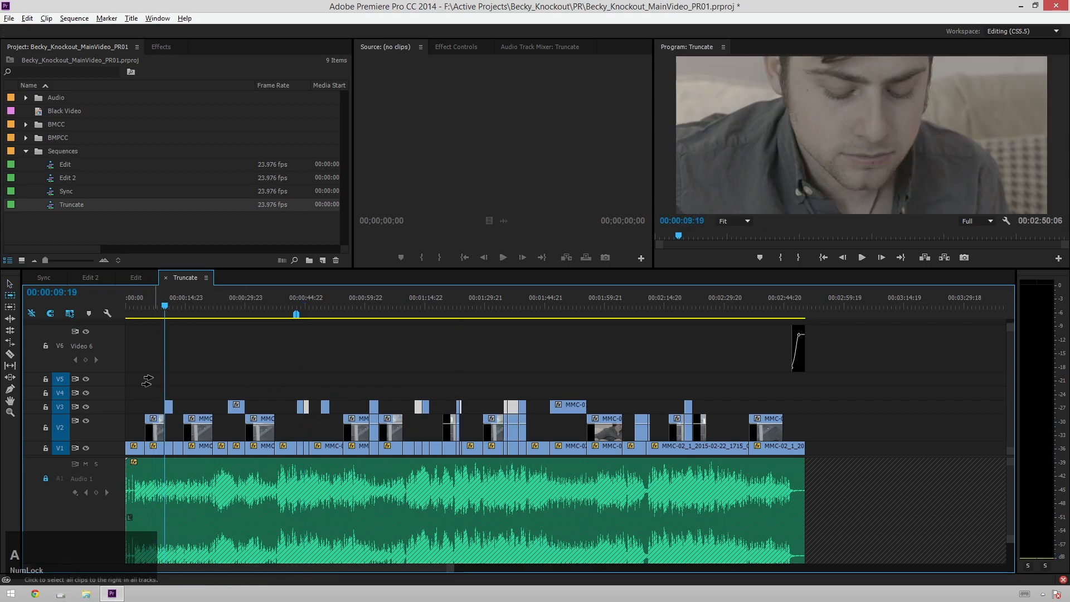
drag(153, 416, 167, 417)
Step: Set the playhead to 00:00:05:00 and move all V2 clips straight down onto V1, overwriting the footage there
click(145, 303)
key(a)
shift+click(139, 419)
key(v)
drag(151, 429, 155, 448)
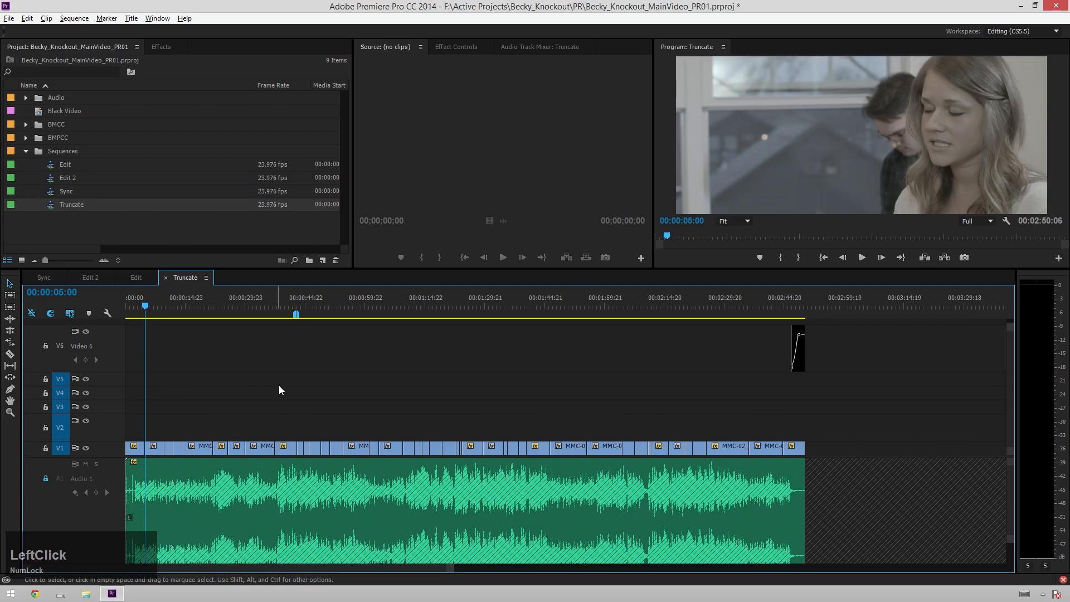
Step: Delete all empty video tracks from the sequence and save the project
right_click(105, 383)
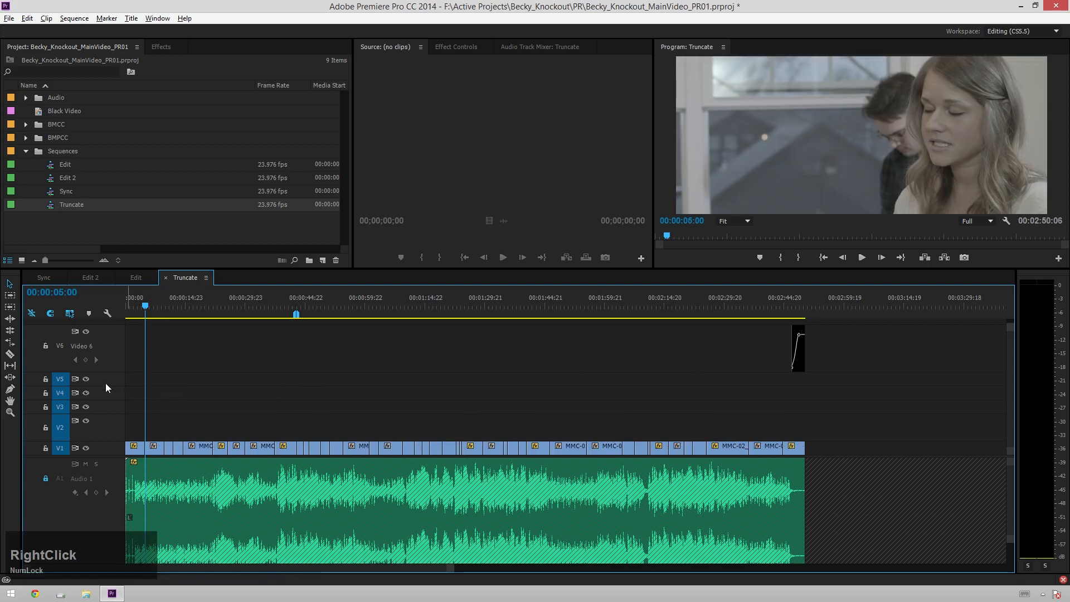
click(167, 460)
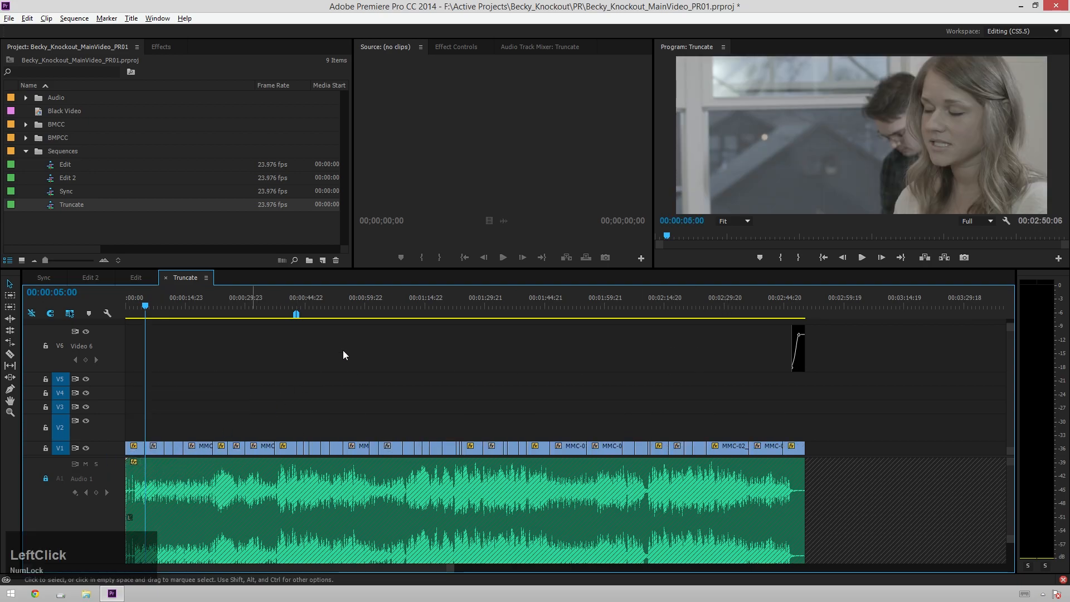
click(462, 245)
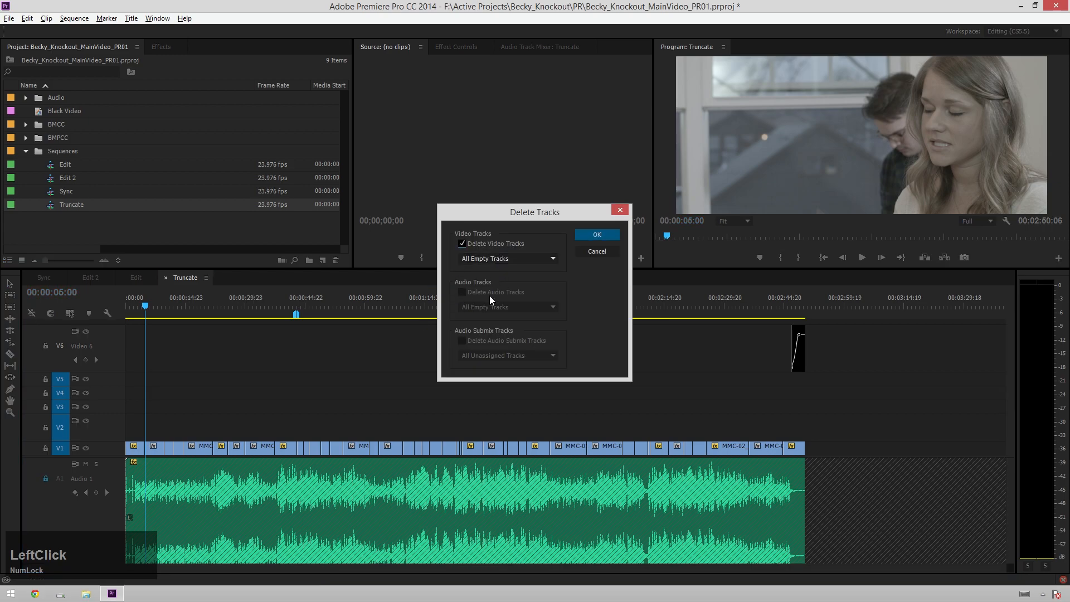
click(590, 234)
key(ctrl+s)
click(501, 381)
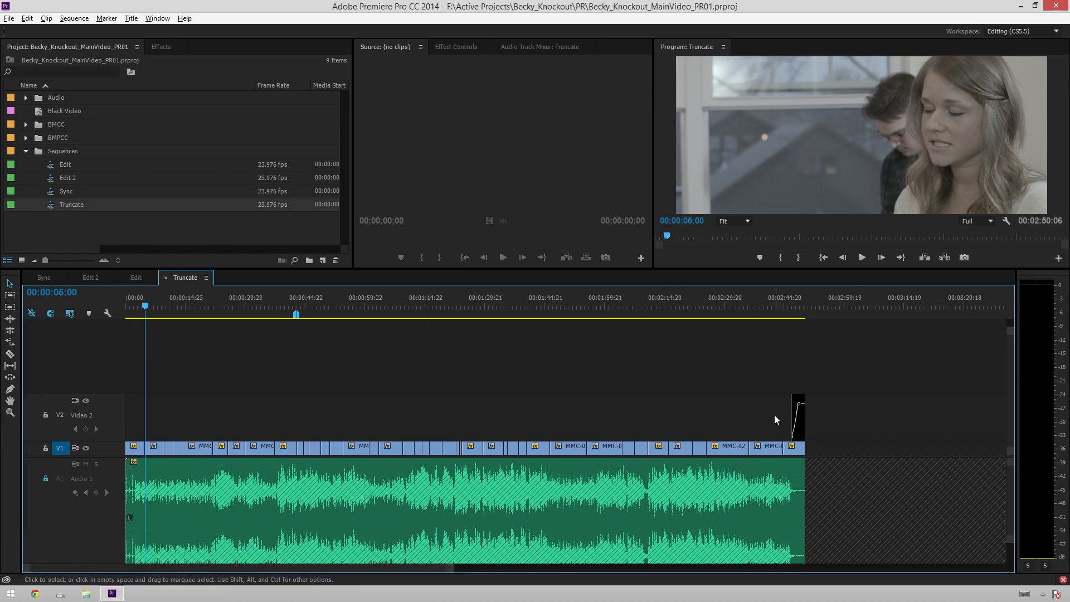
Step: Play the flattened sequence from 00:00:00:00 to check the edit, raising the system volume during playback
drag(778, 317, 110, 390)
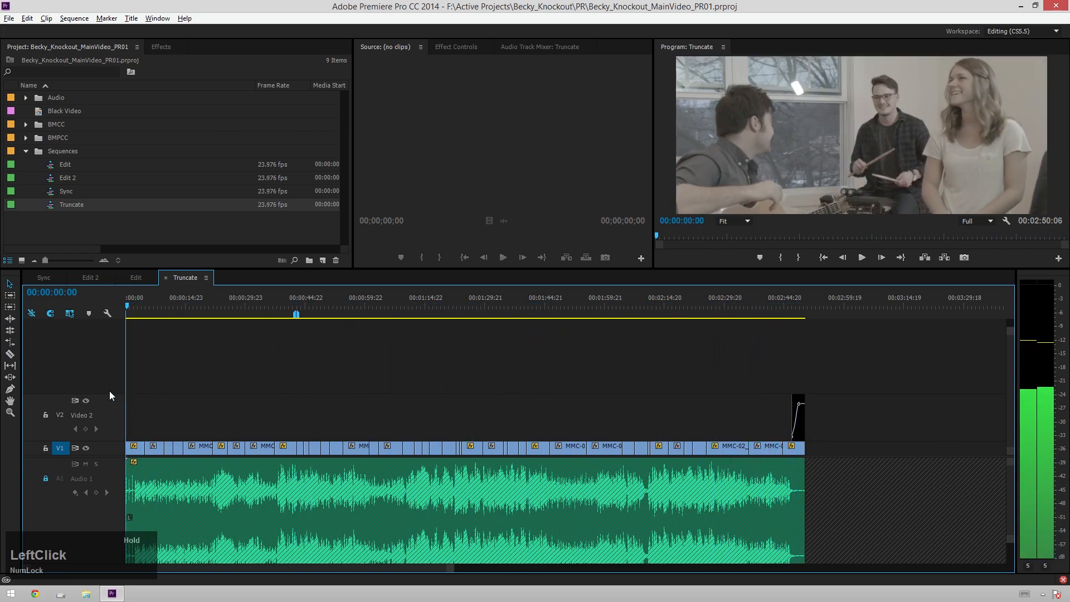
key(space)
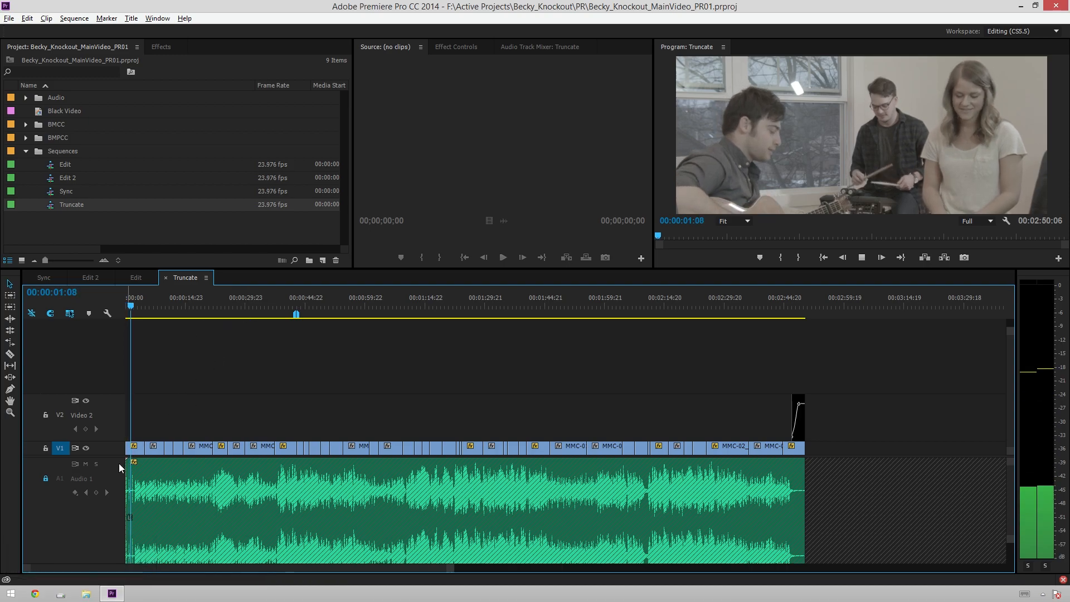
click(271, 366)
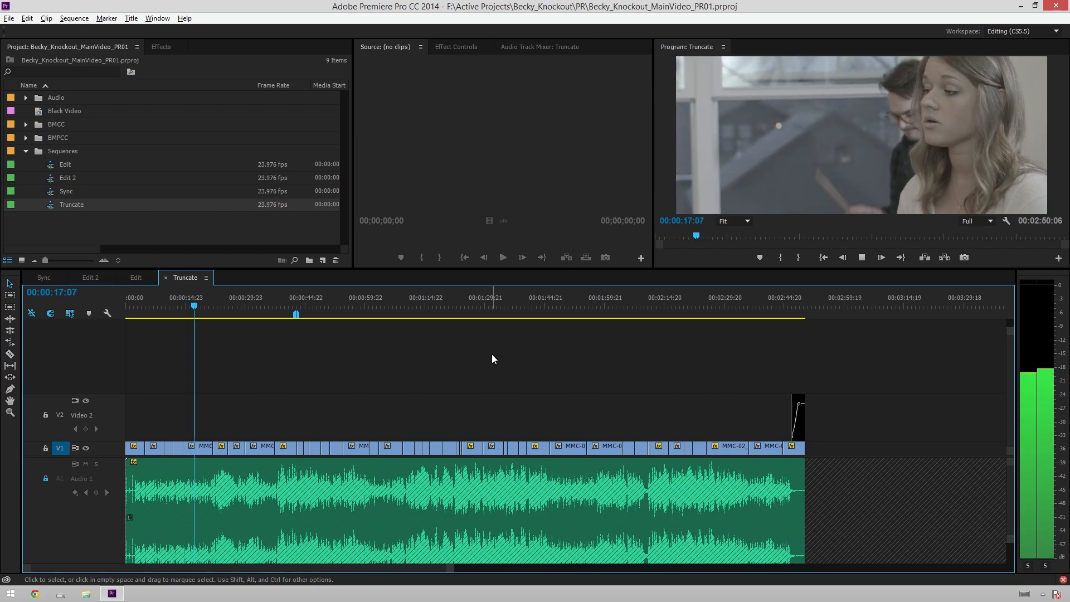
key(XF86AudioLowerVolume)
key(XF86AudioRaiseVolume)
key(XF86AudioRaiseVolume)
key(XF86AudioRaiseVolume)
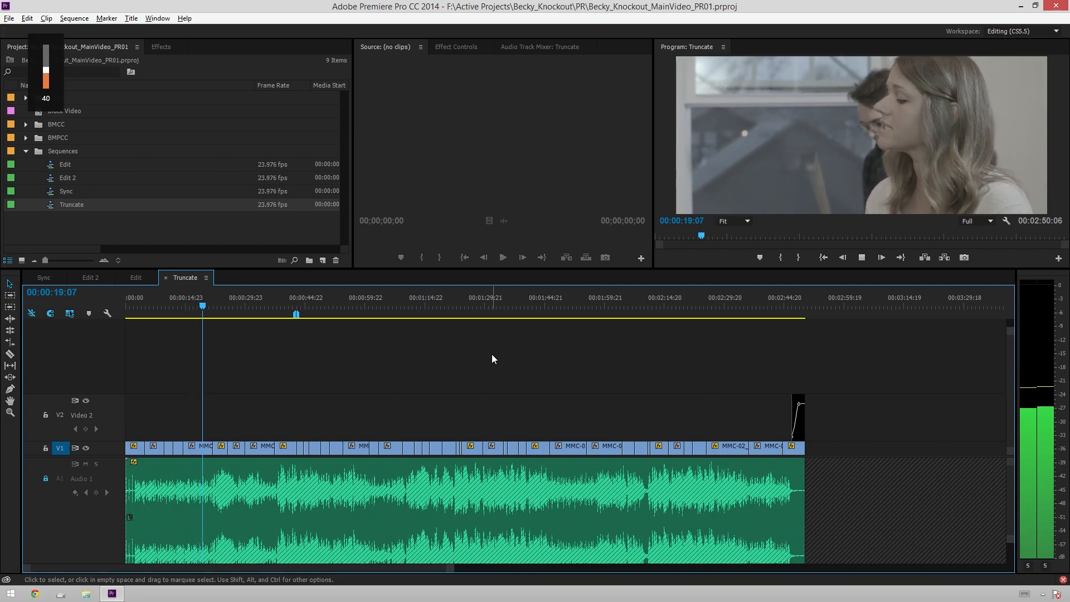
key(XF86AudioRaiseVolume)
key(XF86AudioRaiseVolume)
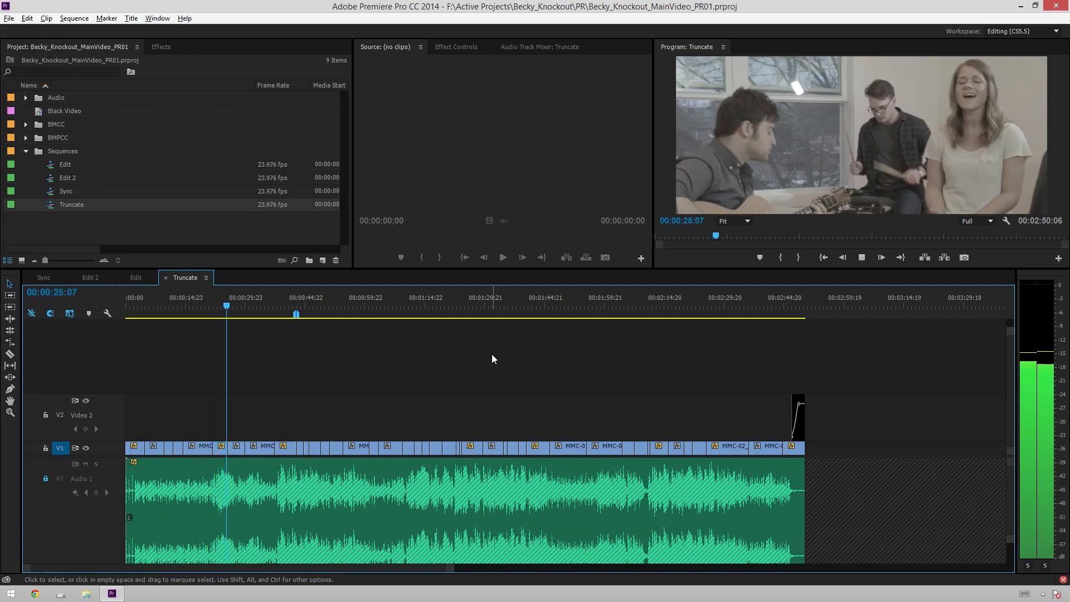
Step: Lower the system volume during the playback check, stop the playback, and save the project
key(XF86AudioLowerVolume)
key(XF86AudioLowerVolume)
key(XF86AudioLowerVolume)
key(XF86AudioLowerVolume)
key(XF86AudioLowerVolume)
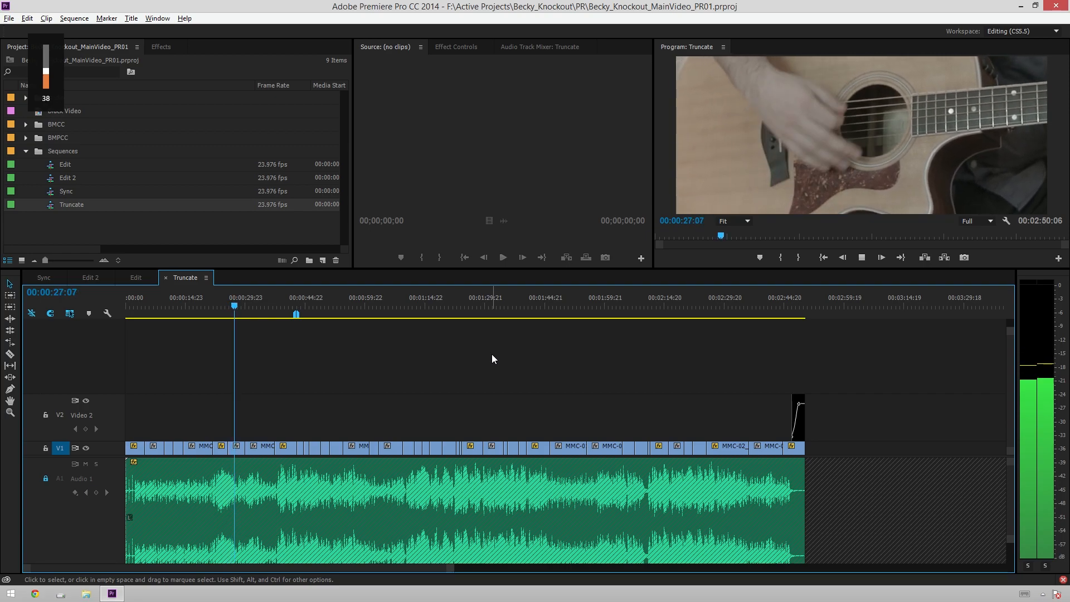
click(399, 373)
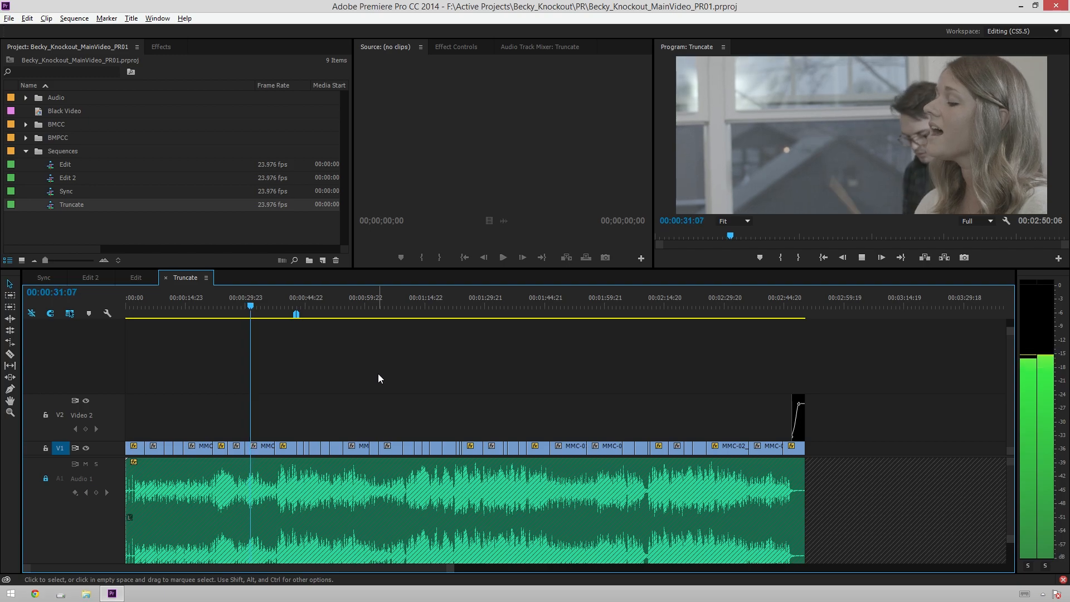
key(space)
key(ctrl+s)
Step: Scrub through the rest of the Truncate sequence past its end to check the edit, and save the project
click(411, 370)
scroll(234, 435, down, 2)
scroll(286, 399, down, 1)
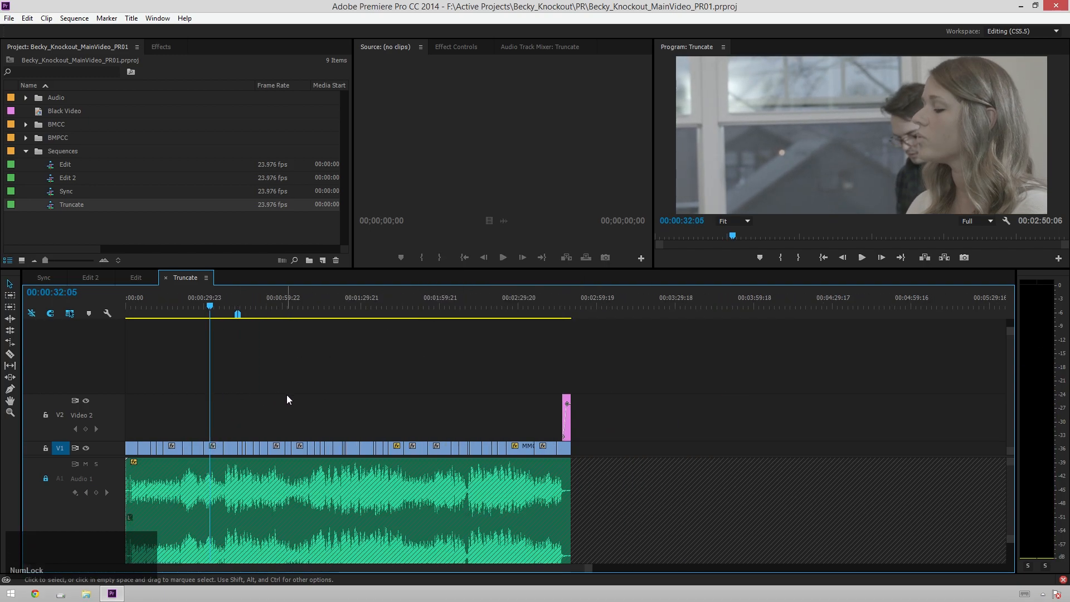
scroll(273, 389, up, 2)
click(354, 373)
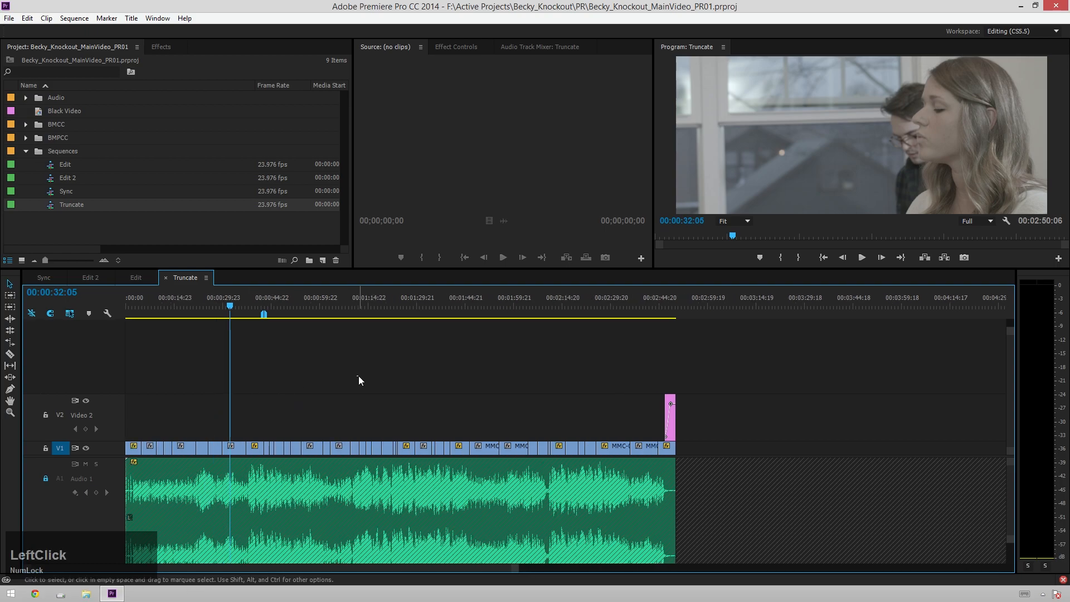
drag(232, 309, 259, 325)
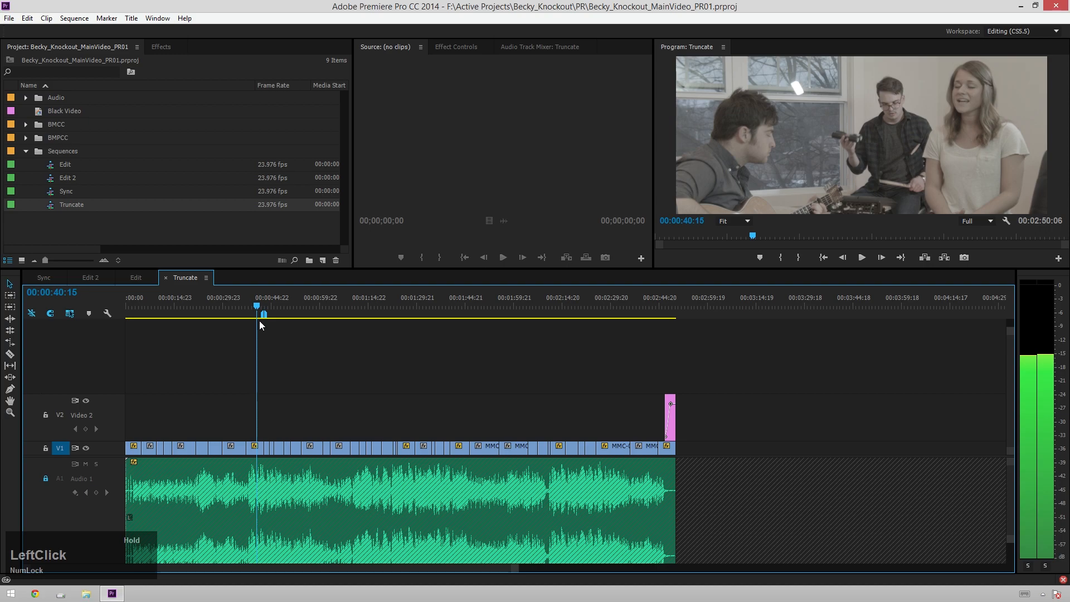
drag(259, 320, 697, 352)
key(ctrl+s)
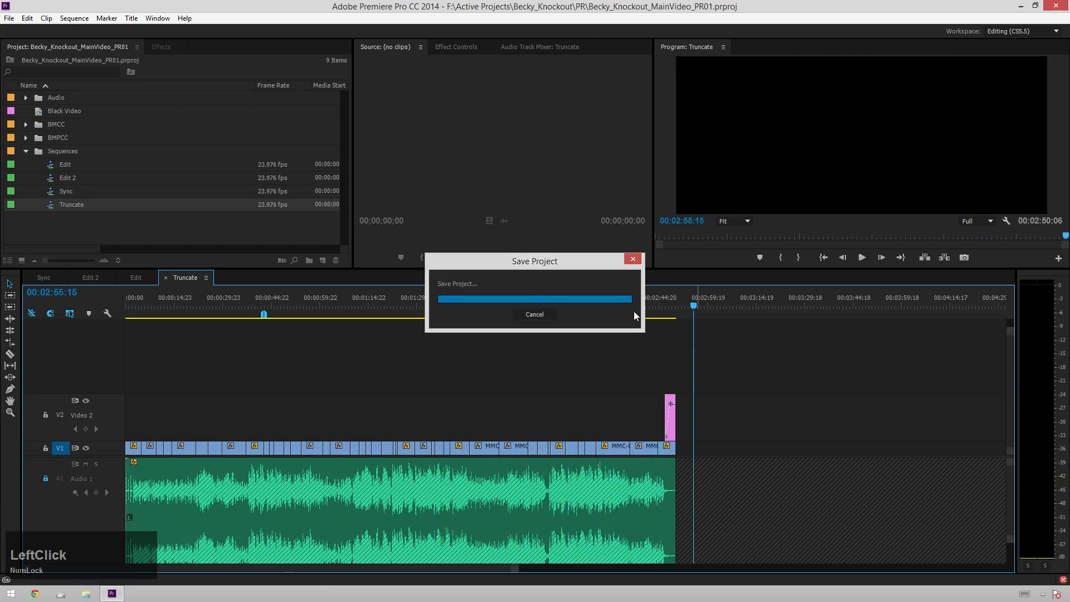
Step: Set the sequence's work area from 00:00:00:00 to 00:02:50:06 and save the project
drag(400, 301, 84, 306)
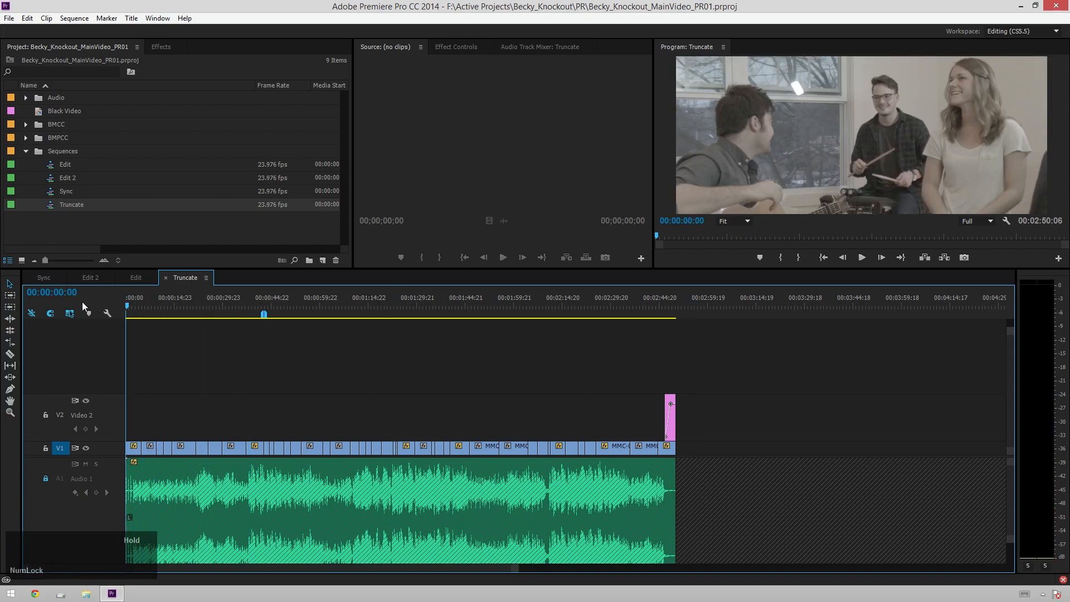
shift+click(677, 316)
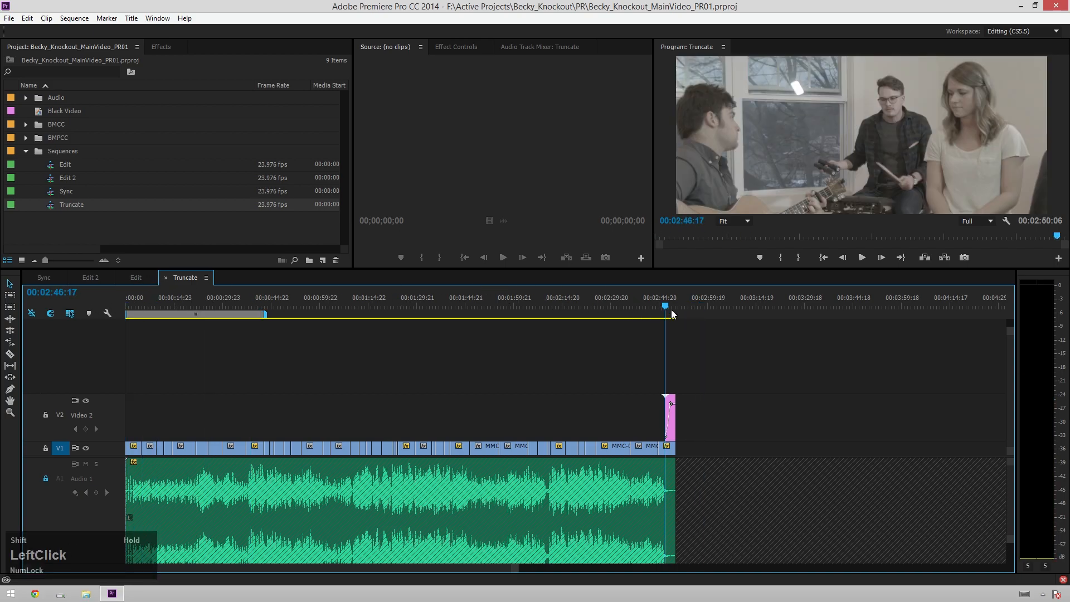
shift+click(683, 315)
key(alt+bracketright)
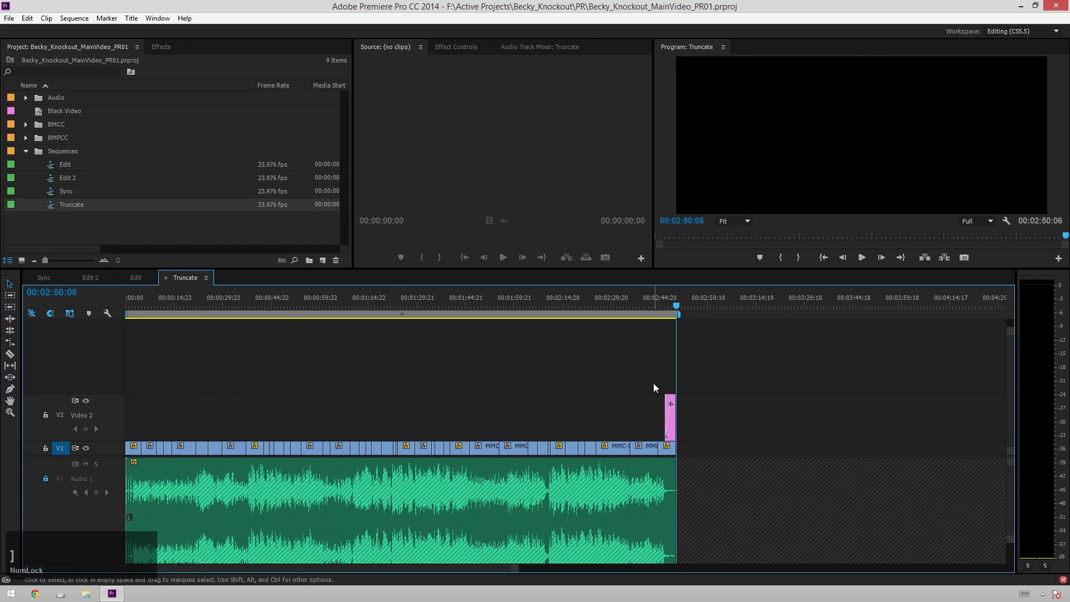
key(ctrl+s)
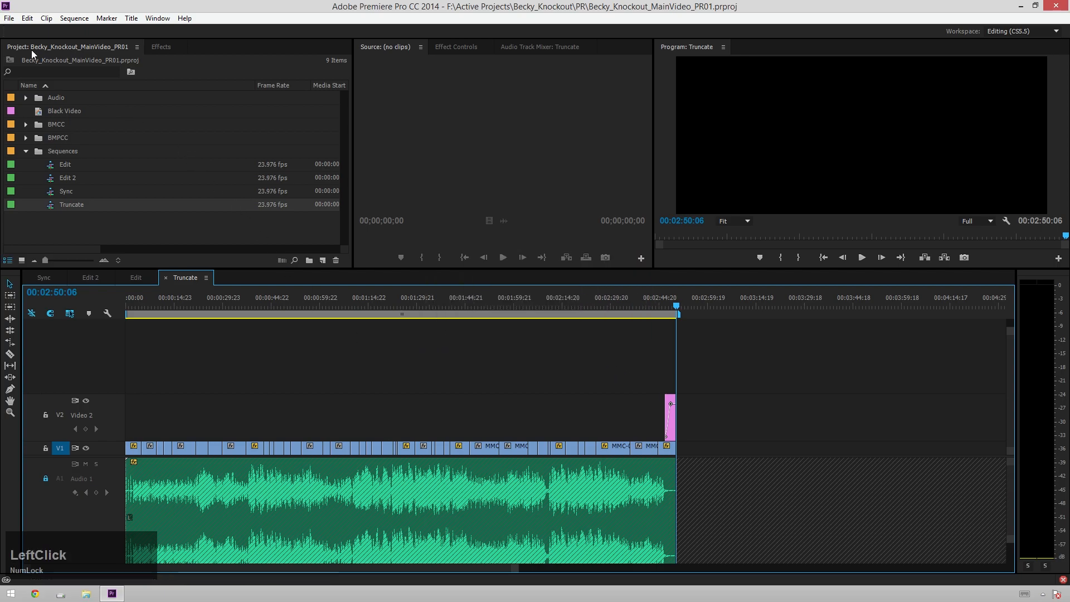
Step: Start a Final Cut Pro XML export of the sequence and create a Resolve folder for it inside Active Projects\Becky_Knockout
click(9, 18)
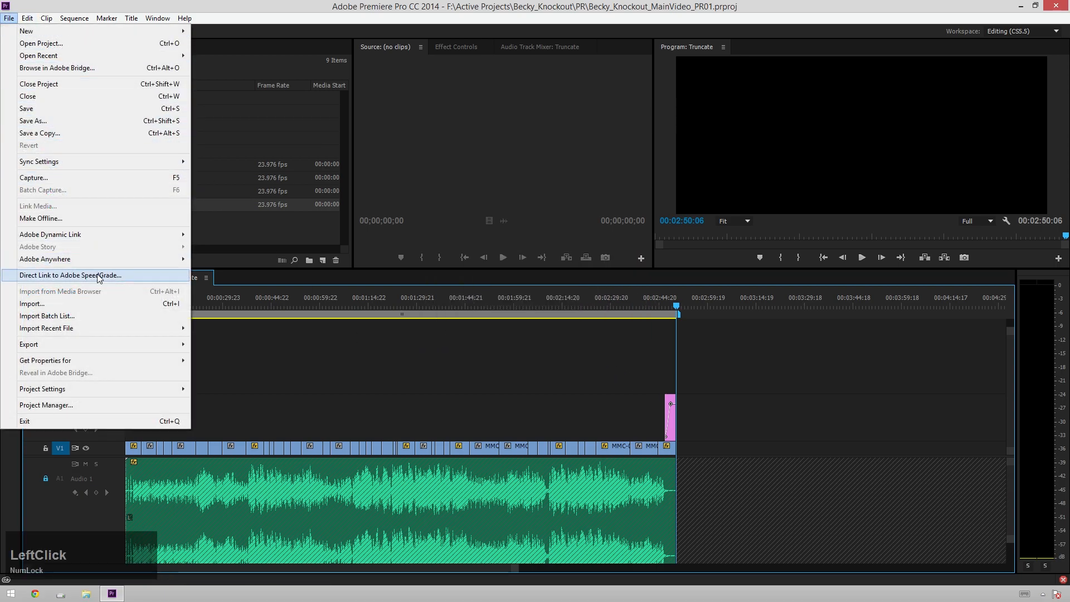
mouse_move(103, 344)
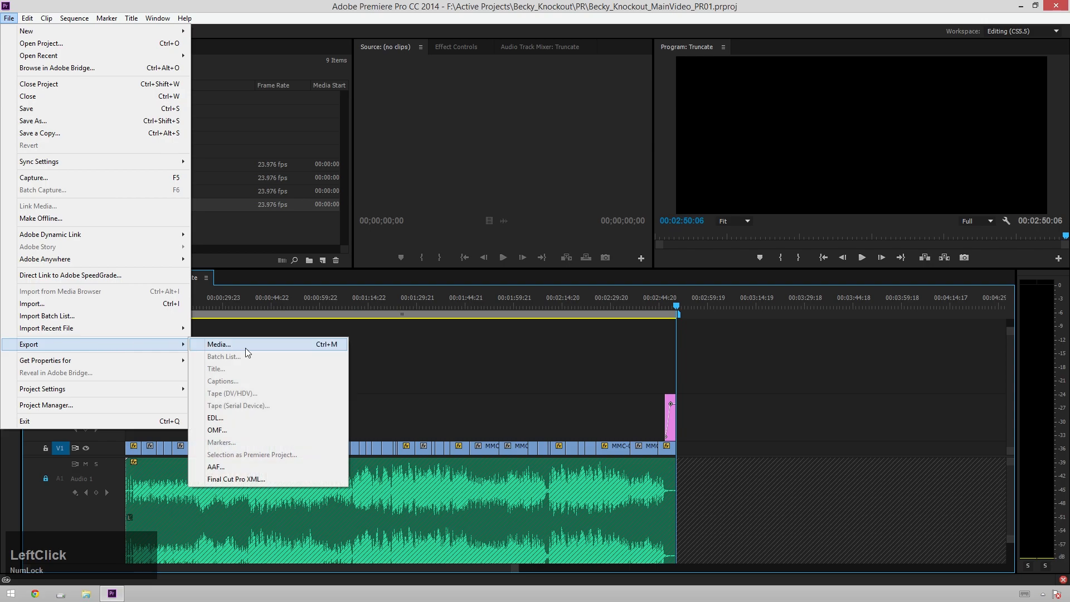
click(249, 479)
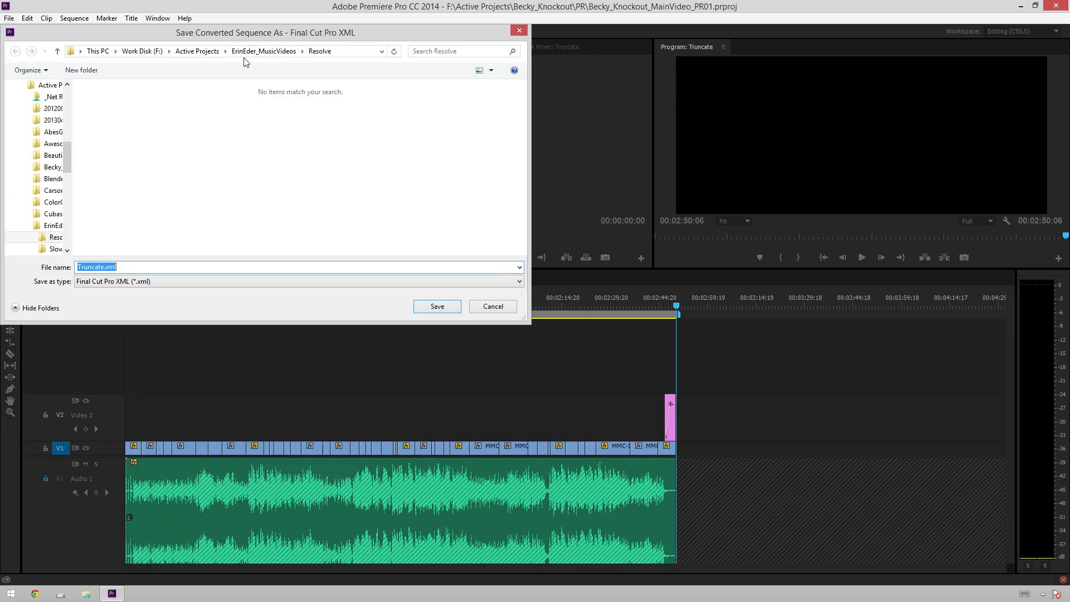
click(204, 52)
double_click(142, 129)
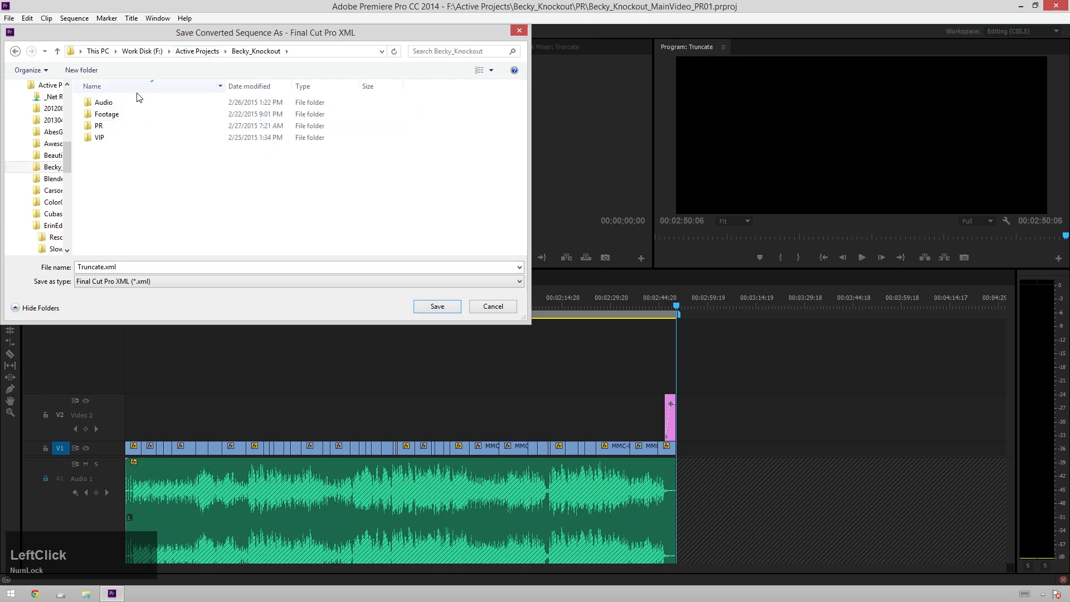
click(83, 71)
text(Resolve)
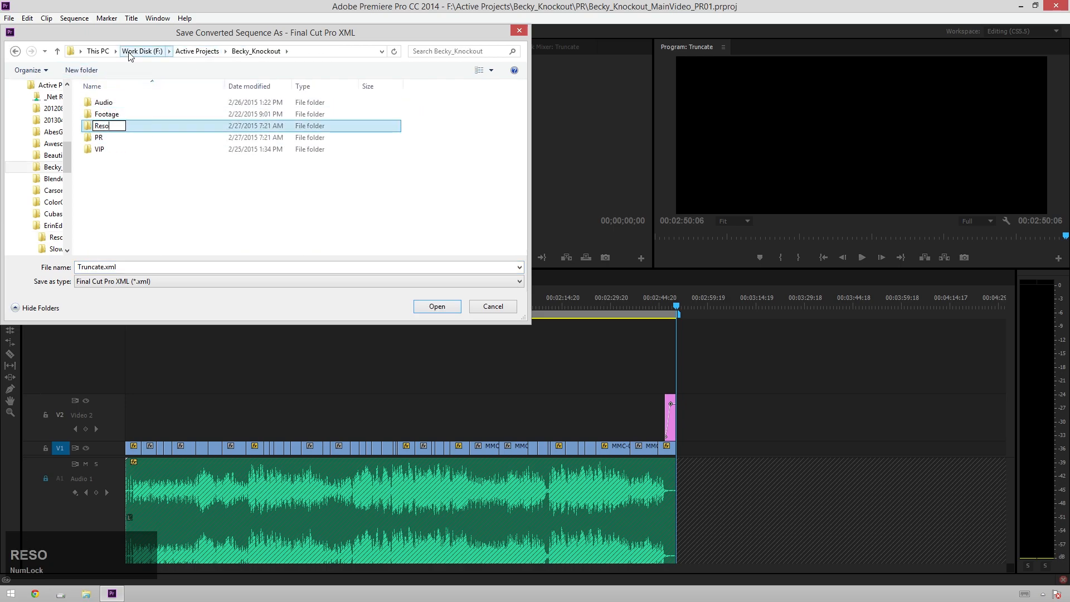
key(Return)
key(Return)
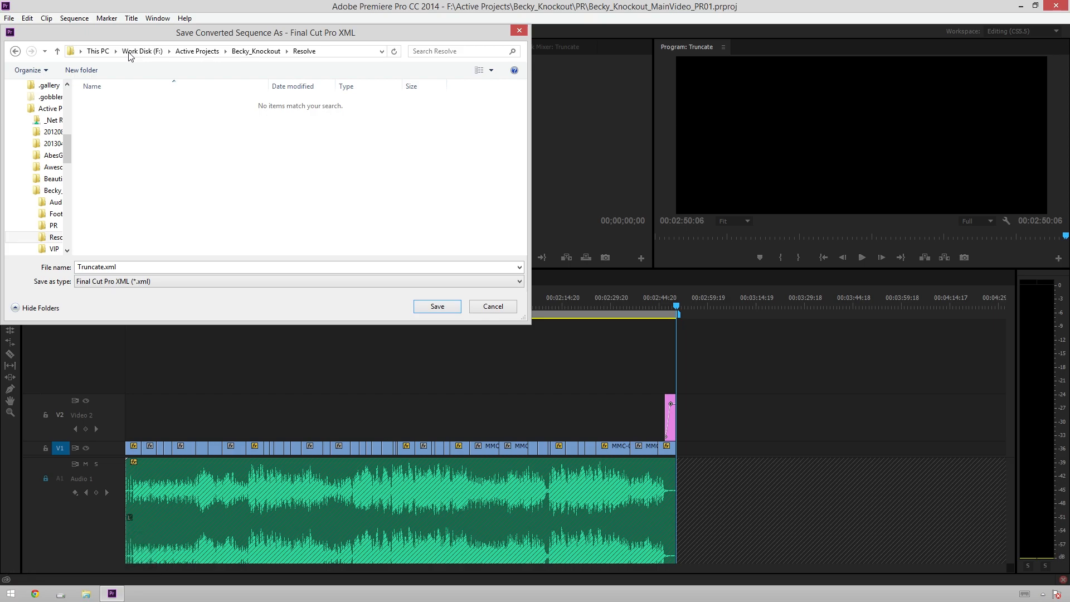
Step: Save the export as Truncate.xml in the new Resolve folder and dismiss the translation report
key(alt+n)
key(Left)
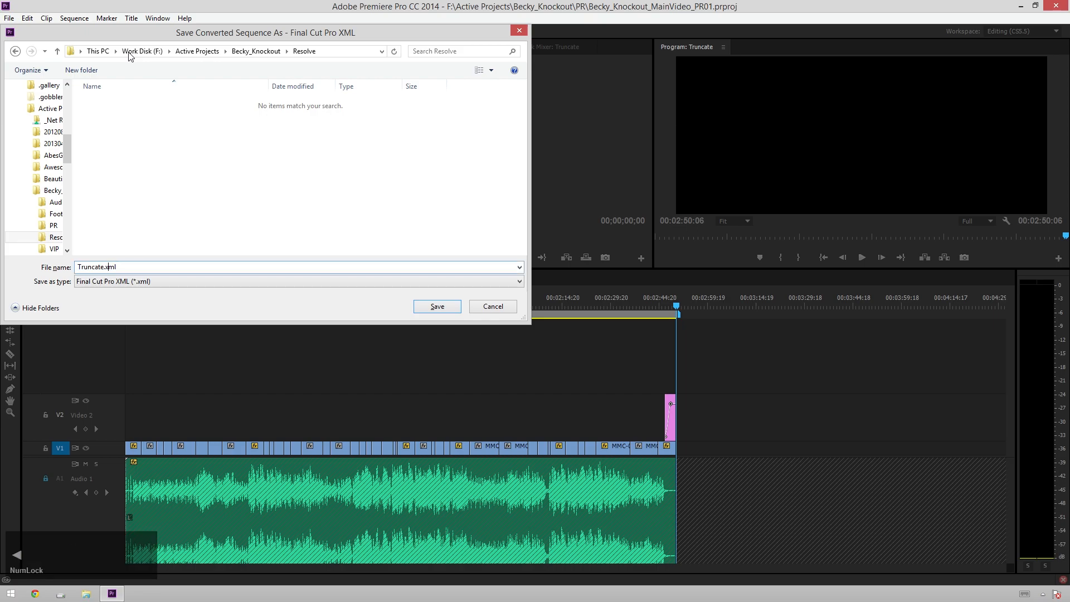
key(KP_Enter)
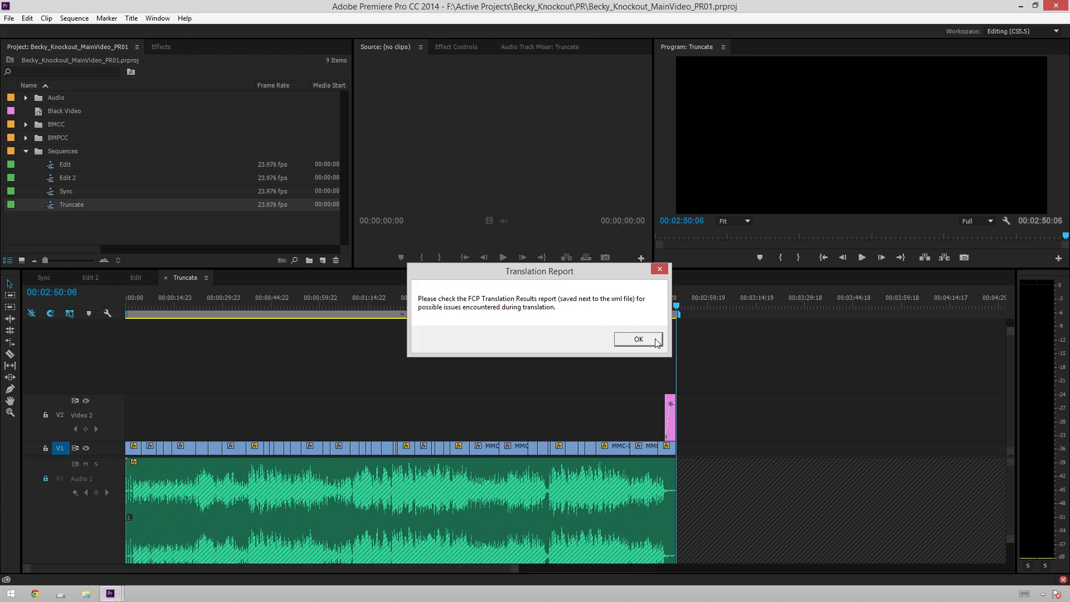
click(655, 341)
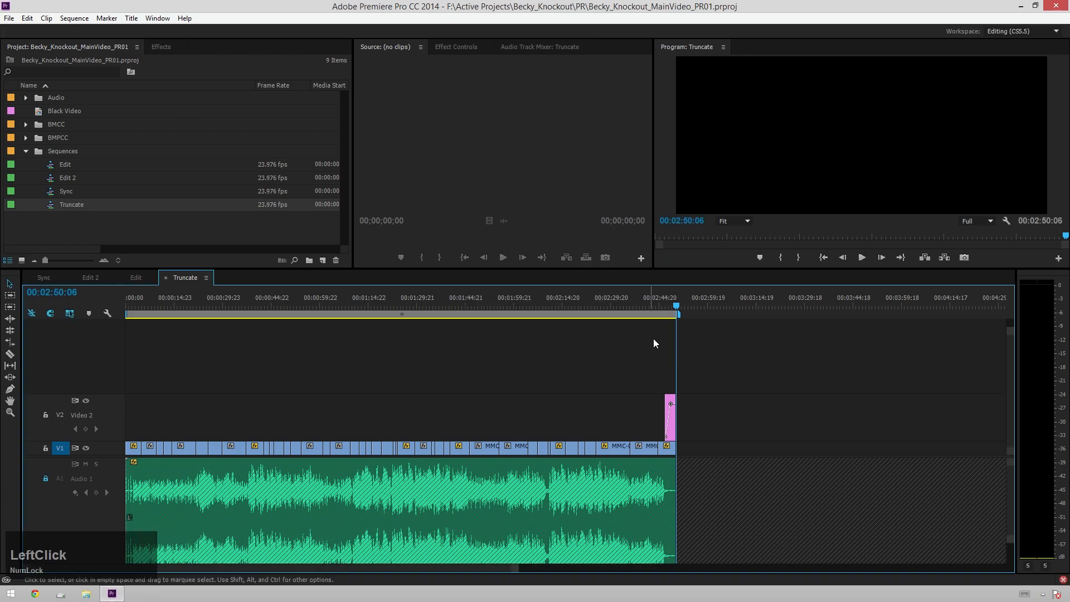
Step: Switch from Premiere Pro to DaVinci Resolve and log in with the preselected user account
click(1017, 7)
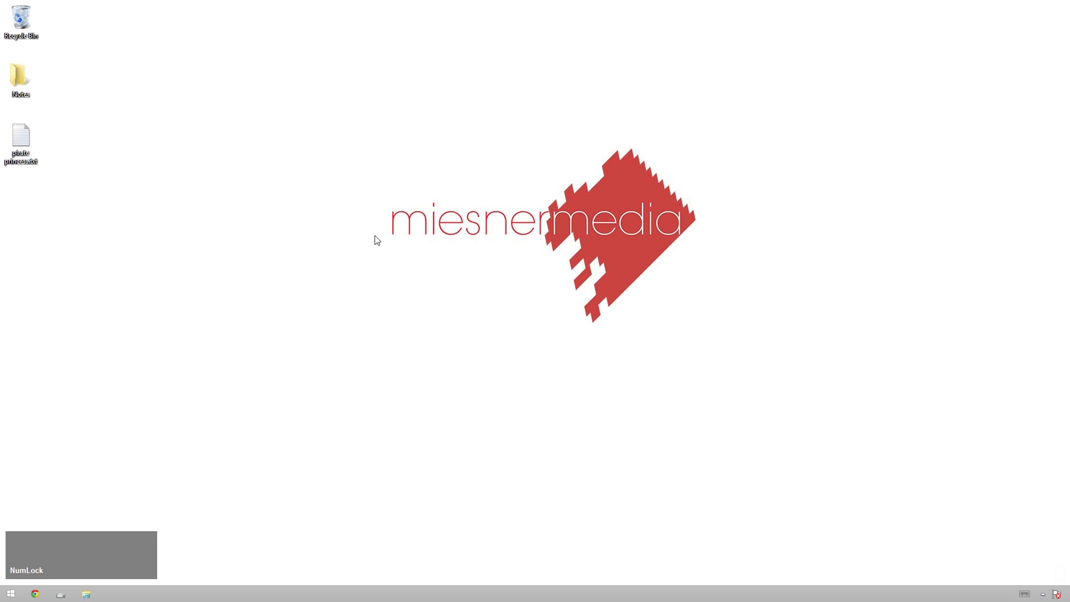
click(11, 593)
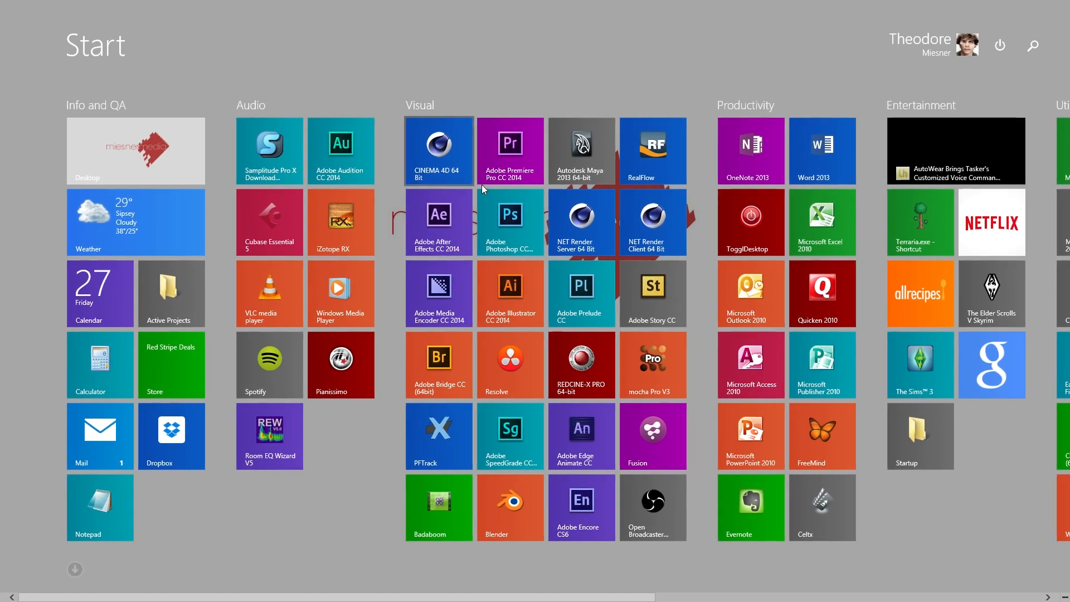
click(520, 374)
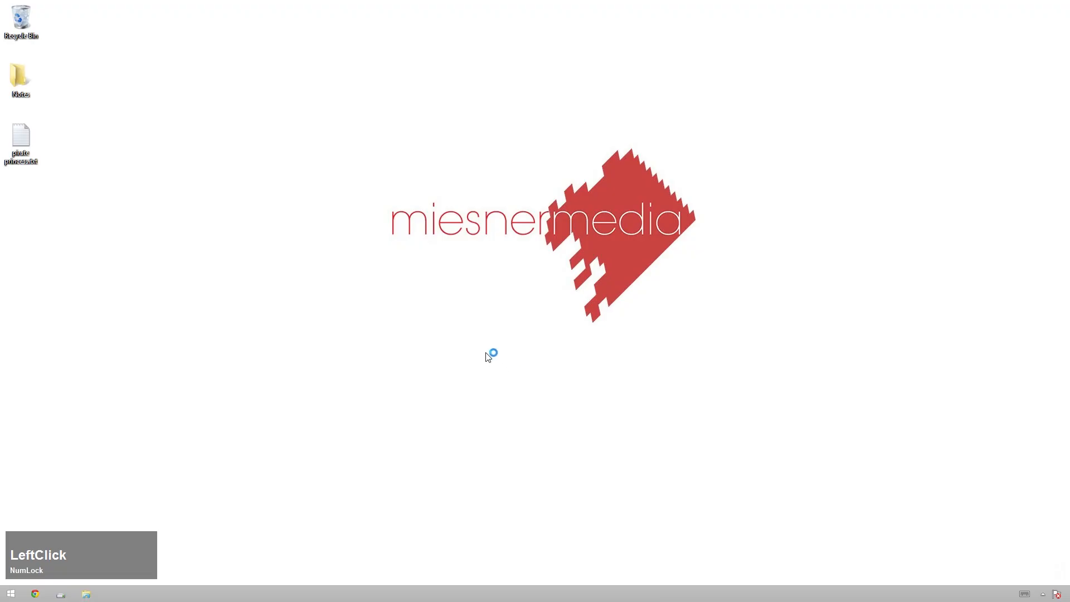
click(20, 140)
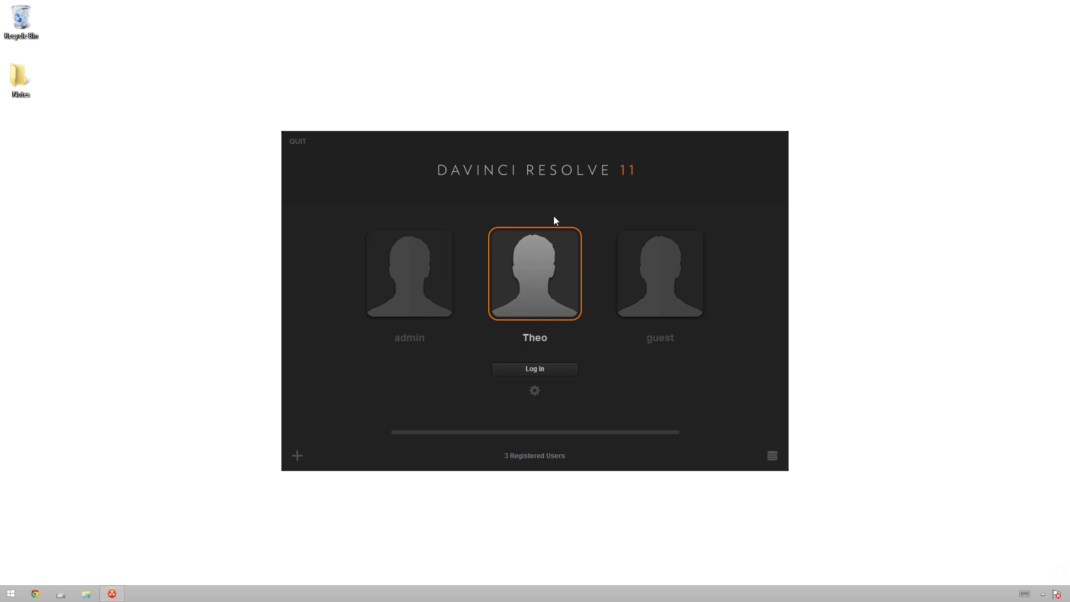
click(521, 310)
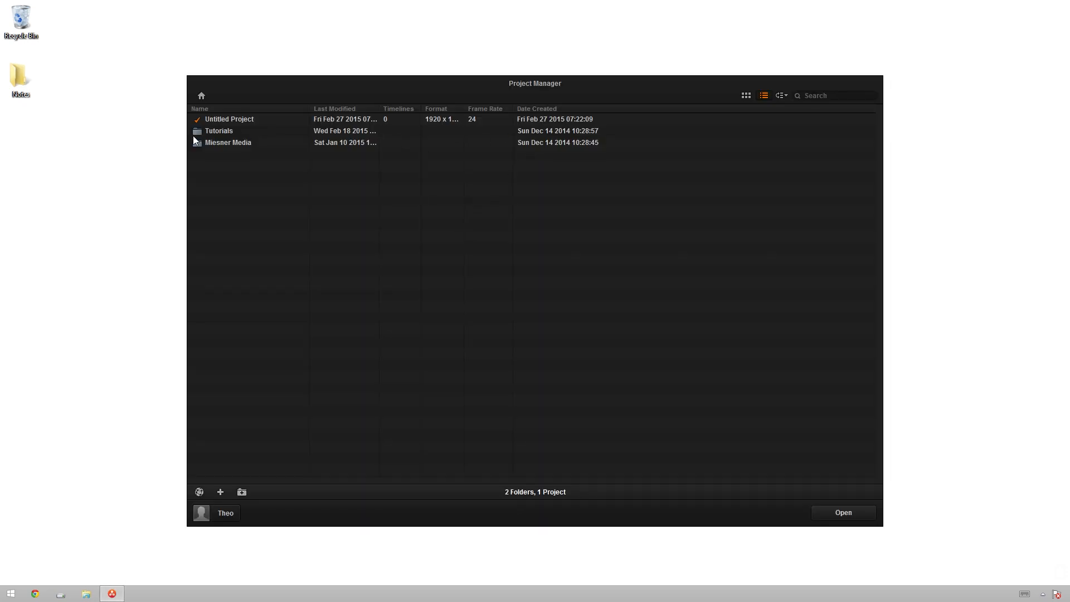
Step: Create a new project named Becky_Knockout in the Miesner Media folder
double_click(224, 141)
click(215, 491)
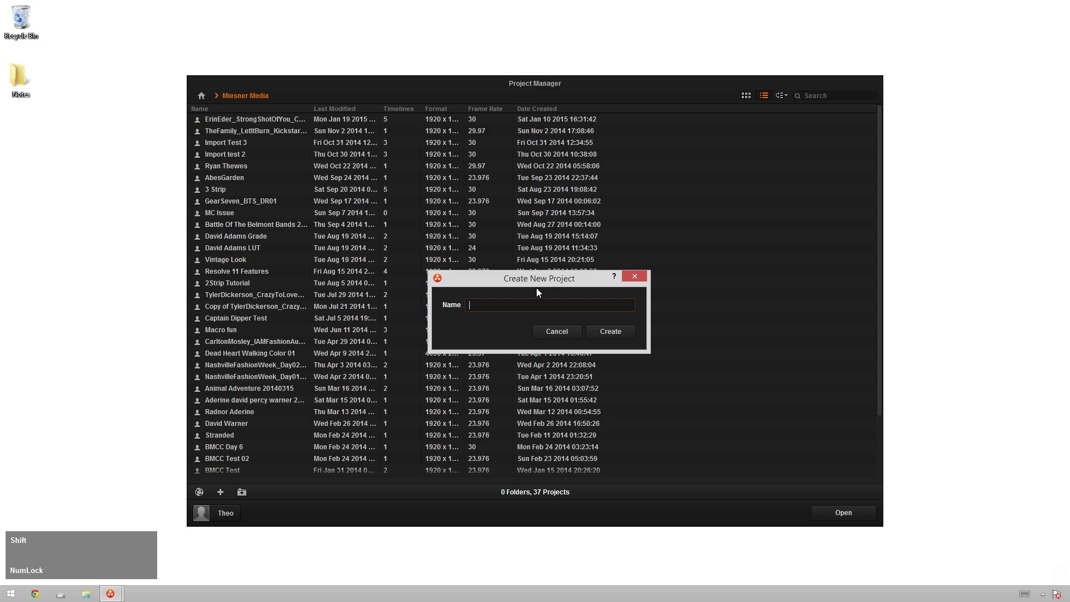
text(Becky_Knockout)
key(Return)
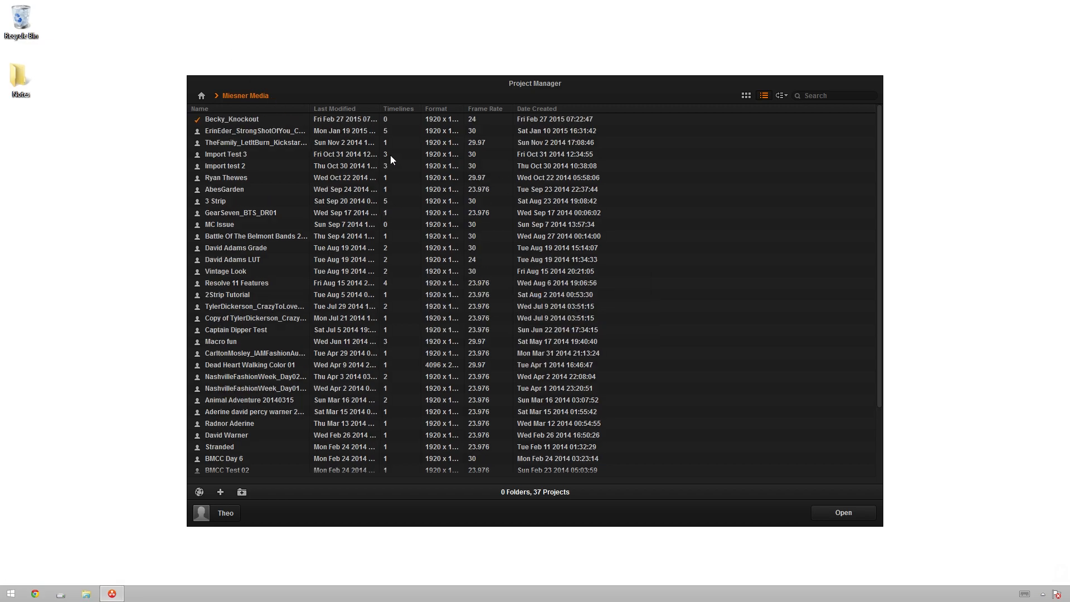
Step: Configure the Becky_Knockout project with a 1920 x 816 timeline resolution and a 23.976 fps timeline frame rate
right_click(359, 122)
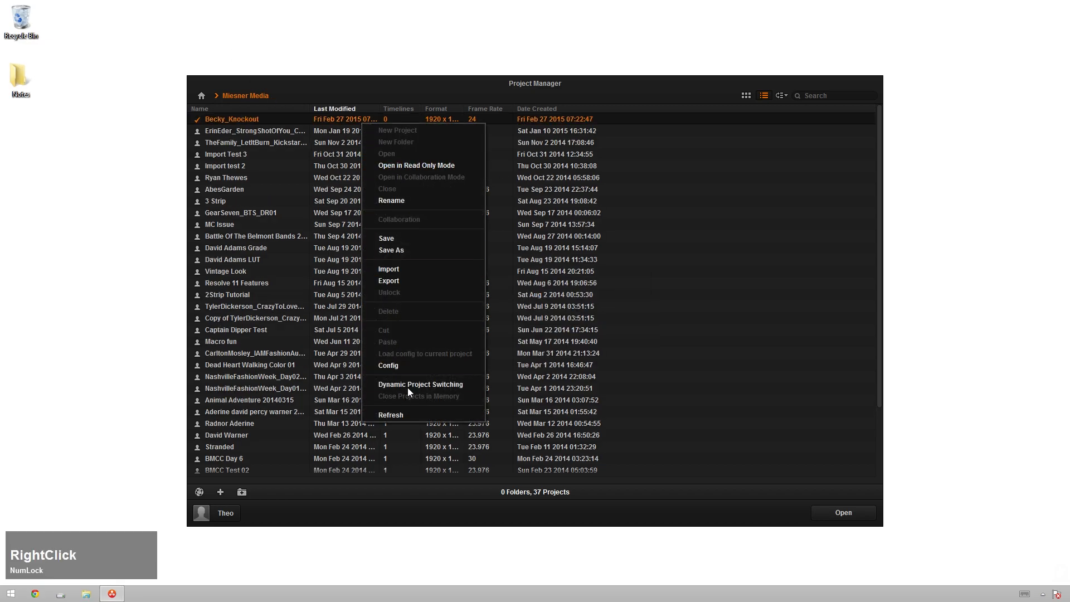
click(415, 367)
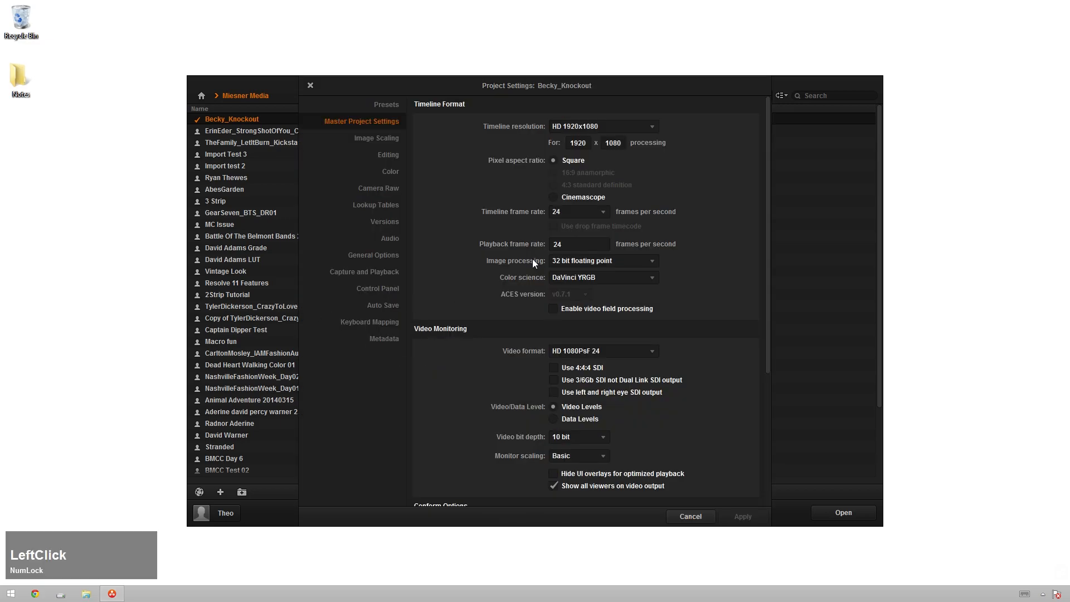
click(613, 145)
text(816)
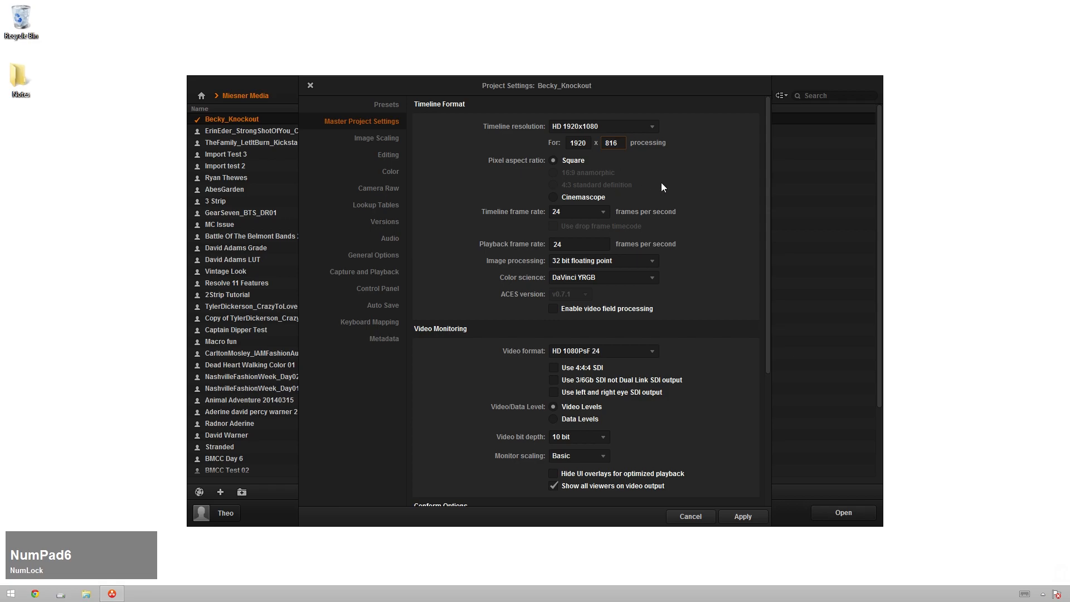
click(575, 212)
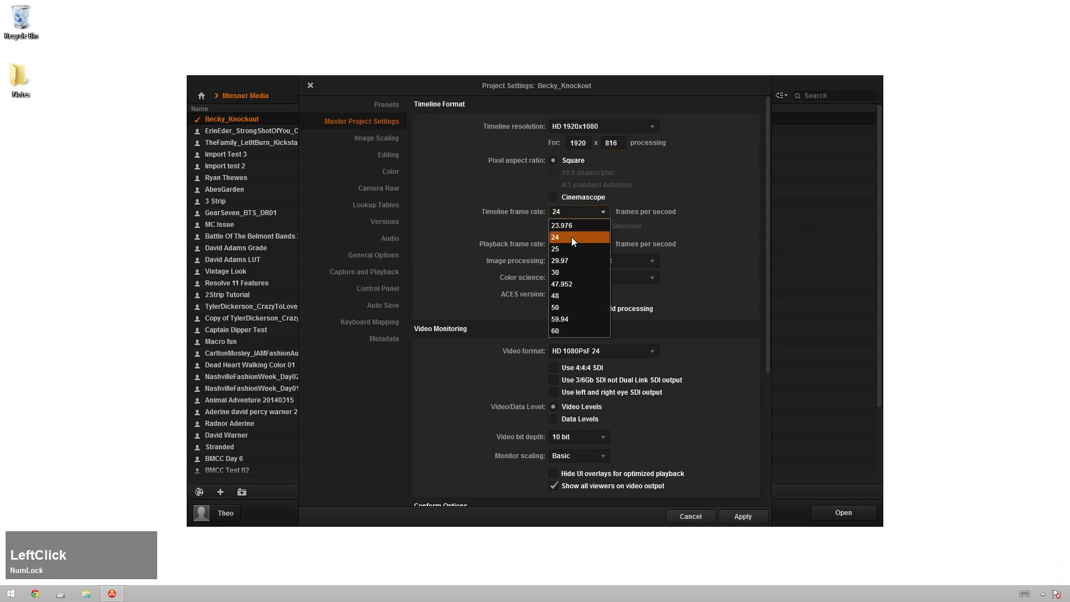
click(586, 225)
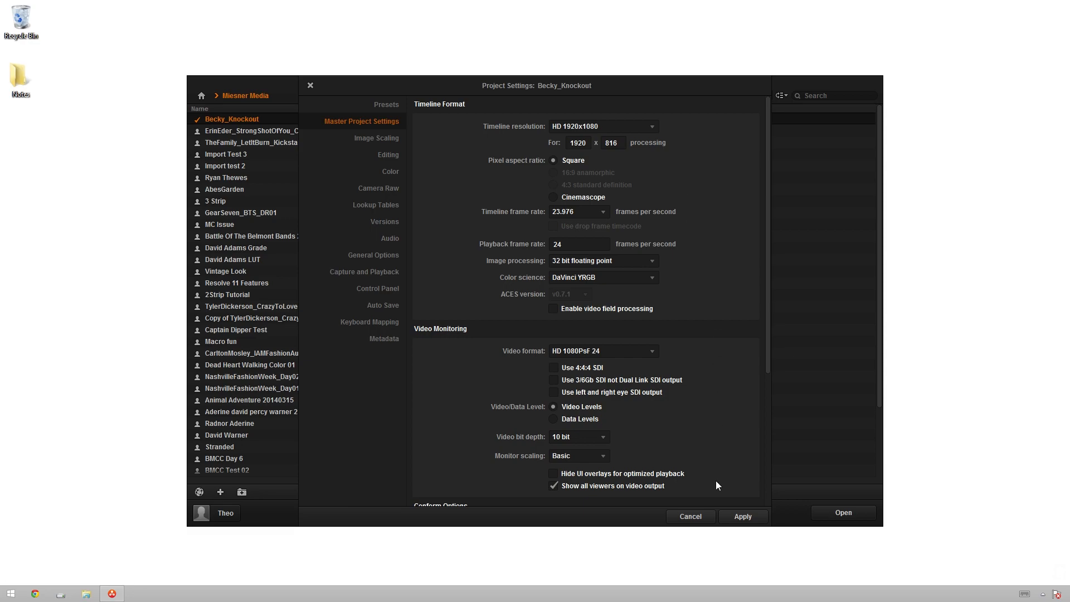
click(746, 519)
click(703, 518)
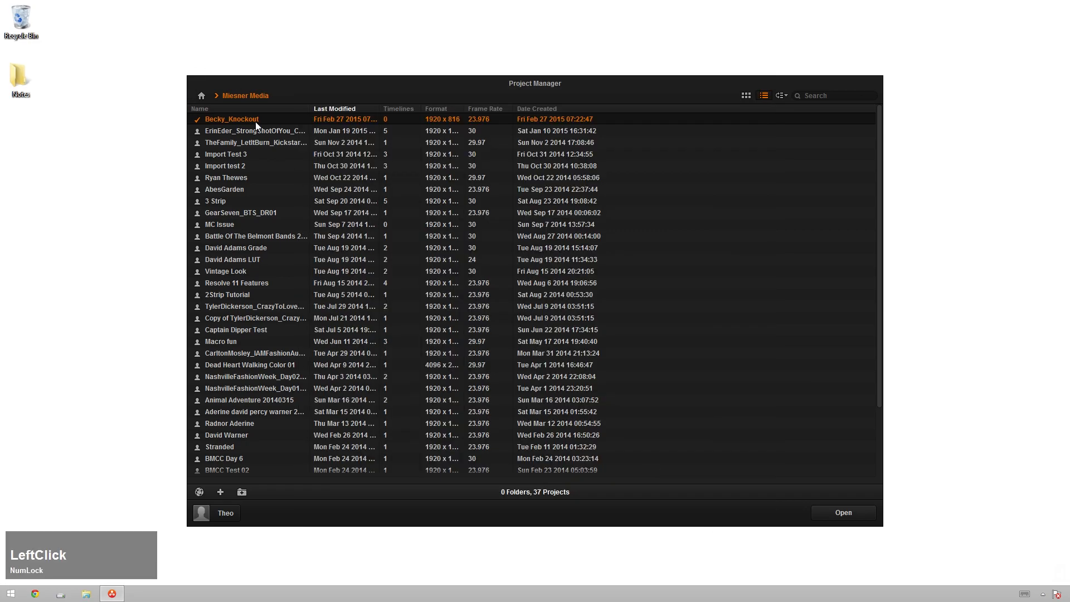
Step: Open the Becky_Knockout project and choose Truncate 01.xml from F:\Active Projects\Becky_Knockout\Resolve as the timeline file to import
double_click(269, 118)
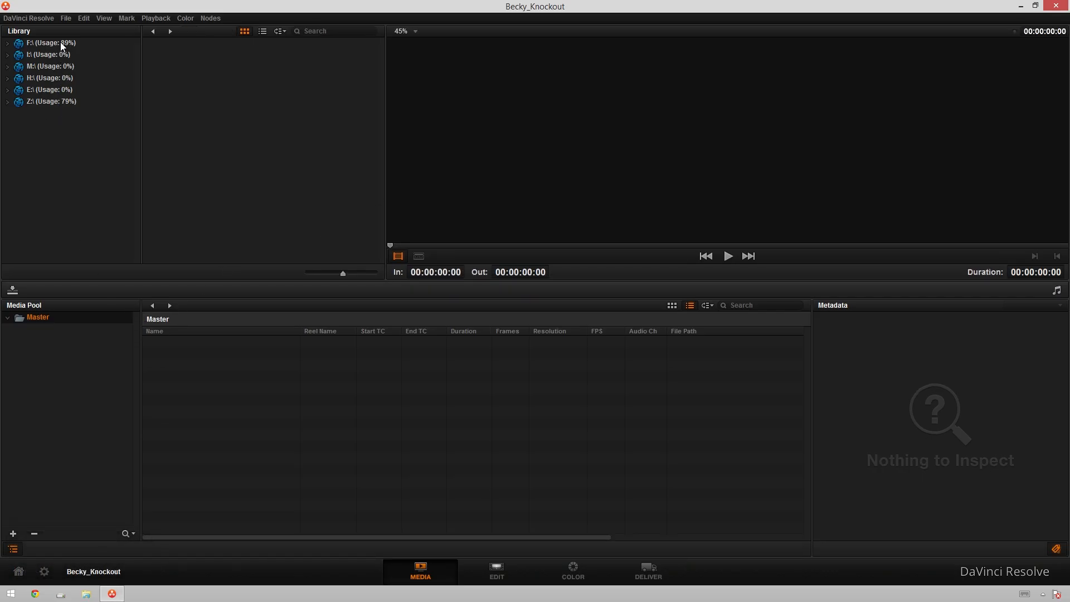
click(69, 18)
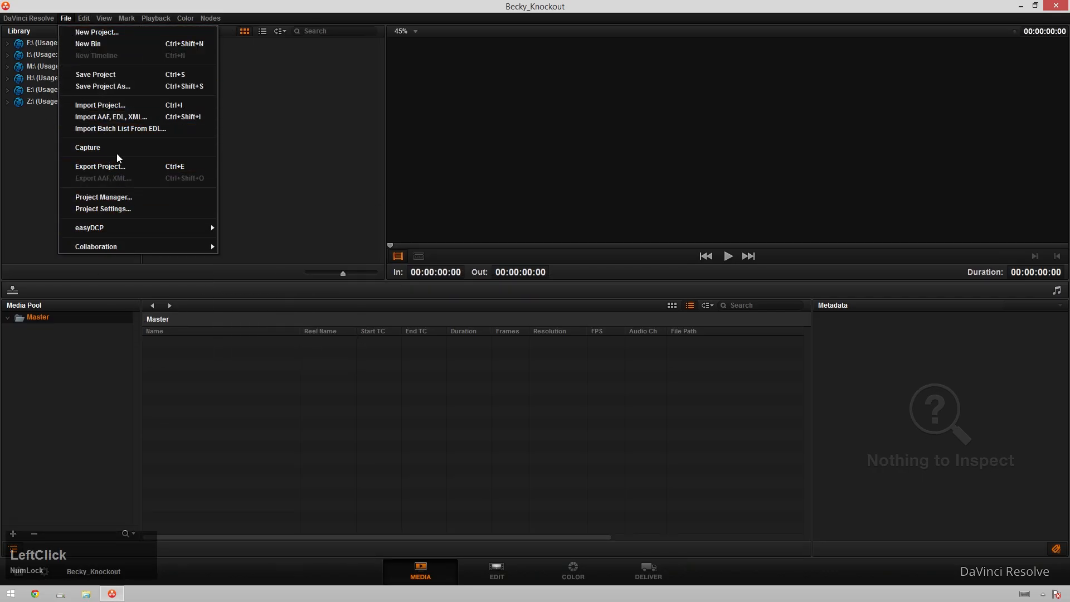
click(139, 118)
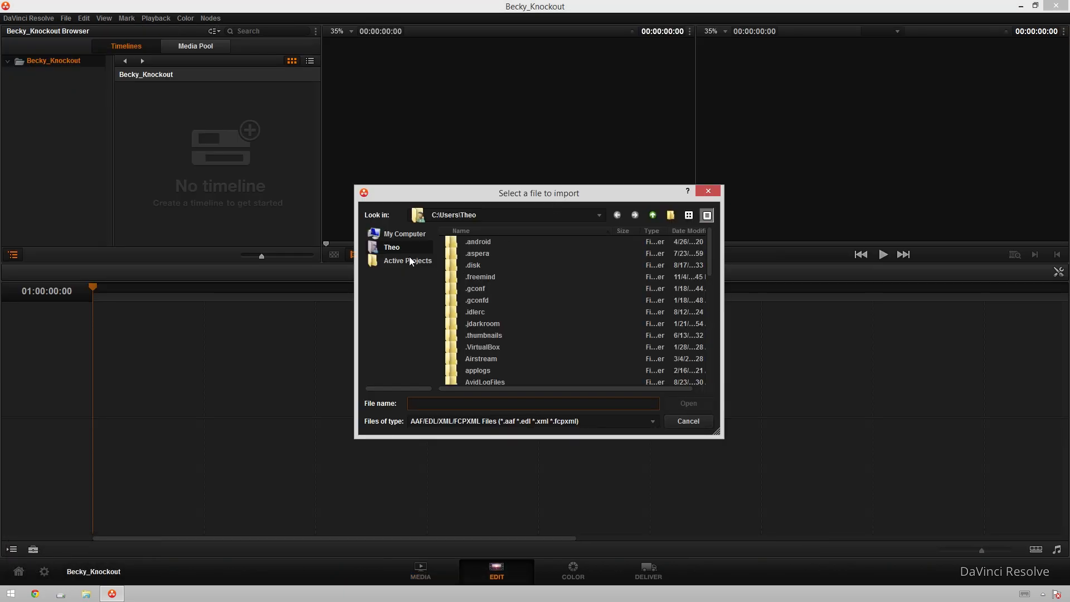
click(412, 261)
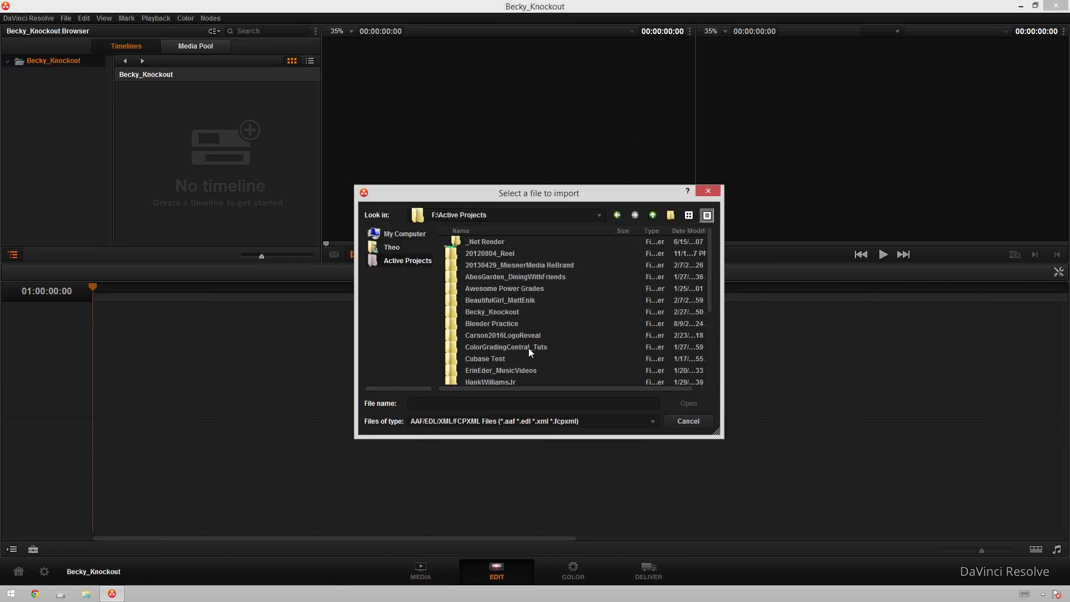
click(514, 255)
scroll(517, 272, down, 3)
scroll(517, 272, up, 3)
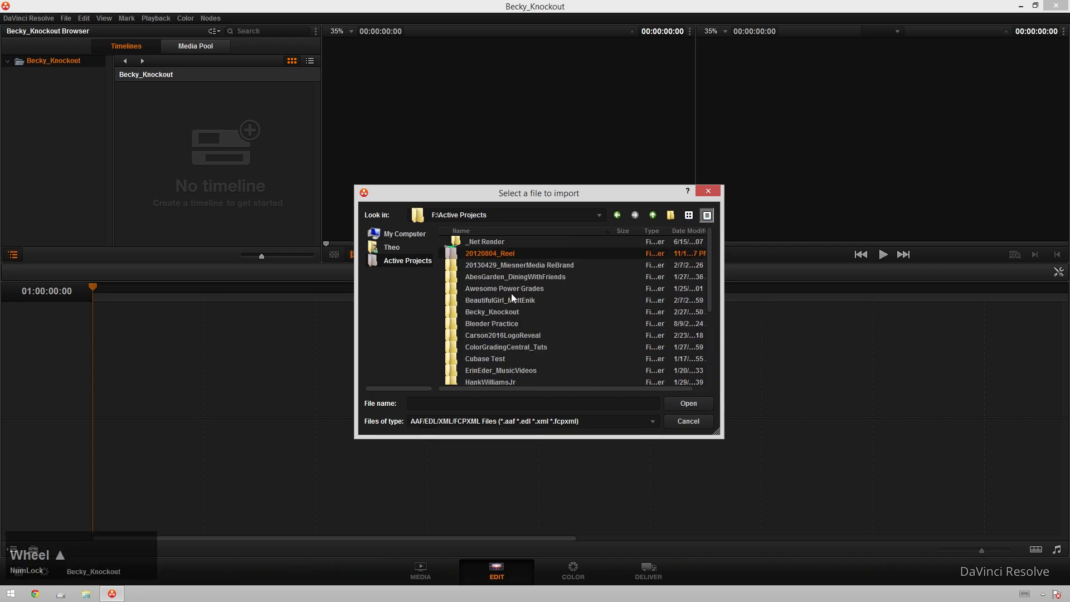
double_click(509, 315)
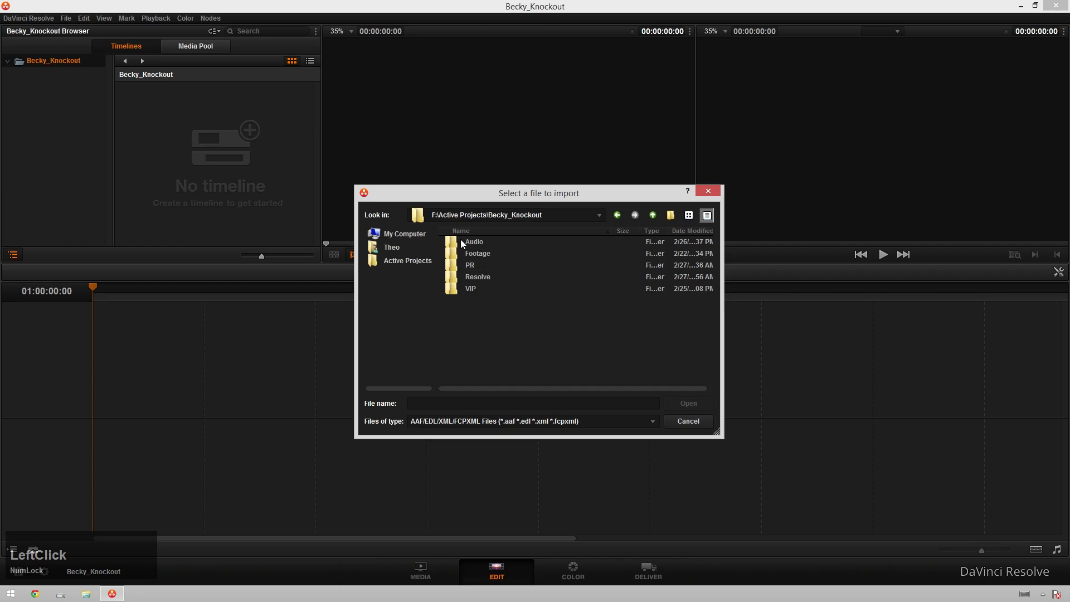
double_click(472, 276)
click(469, 243)
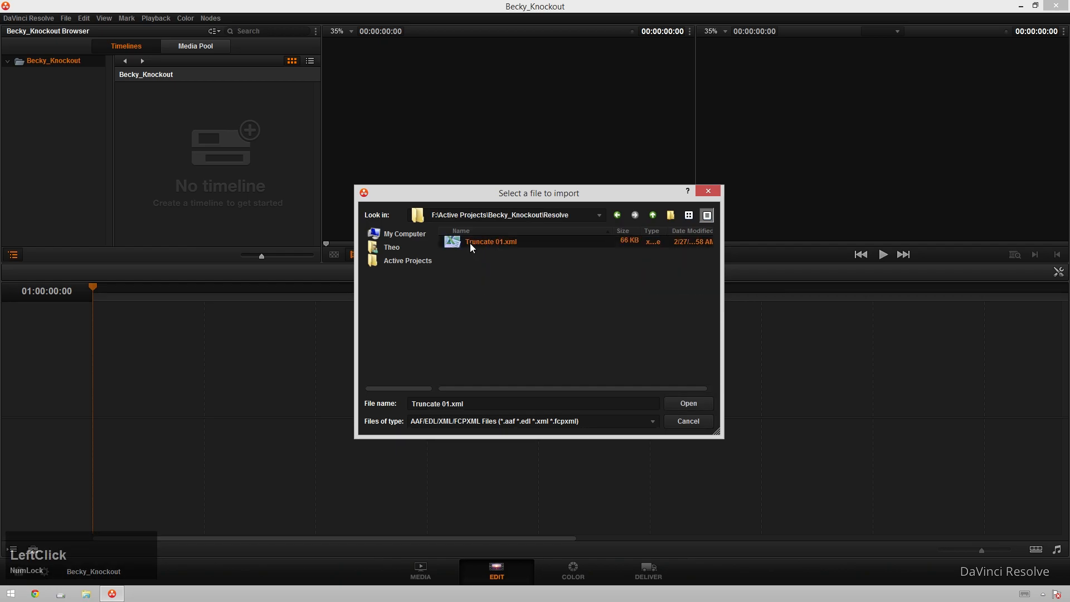
double_click(470, 243)
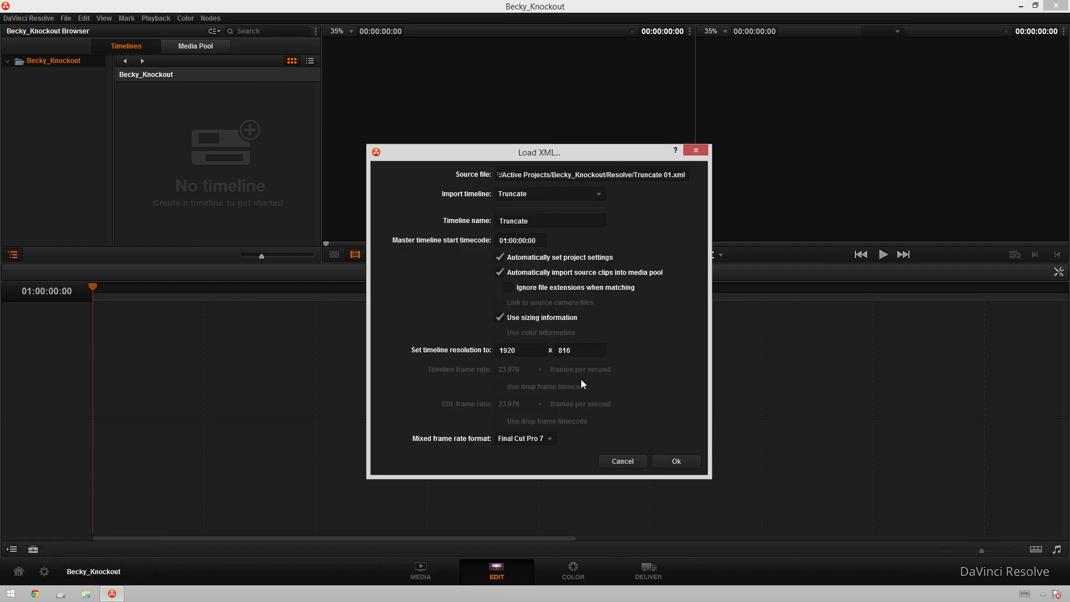
Step: Accept the XML load settings and set F:\Active Projects\Becky_Knockout\Footage as the folder to search for source clips
click(679, 461)
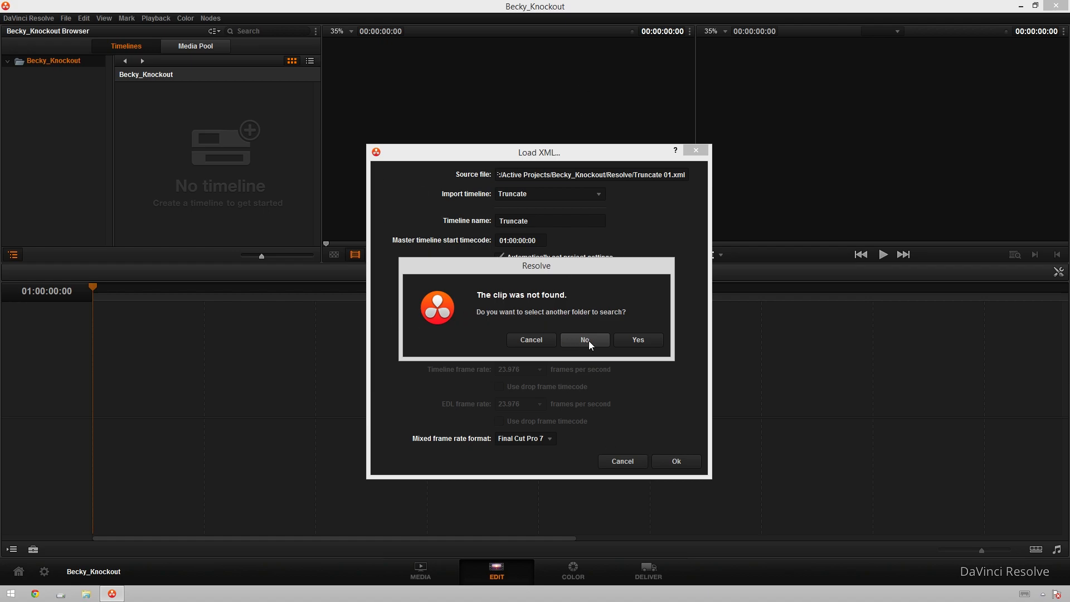
click(627, 341)
click(328, 139)
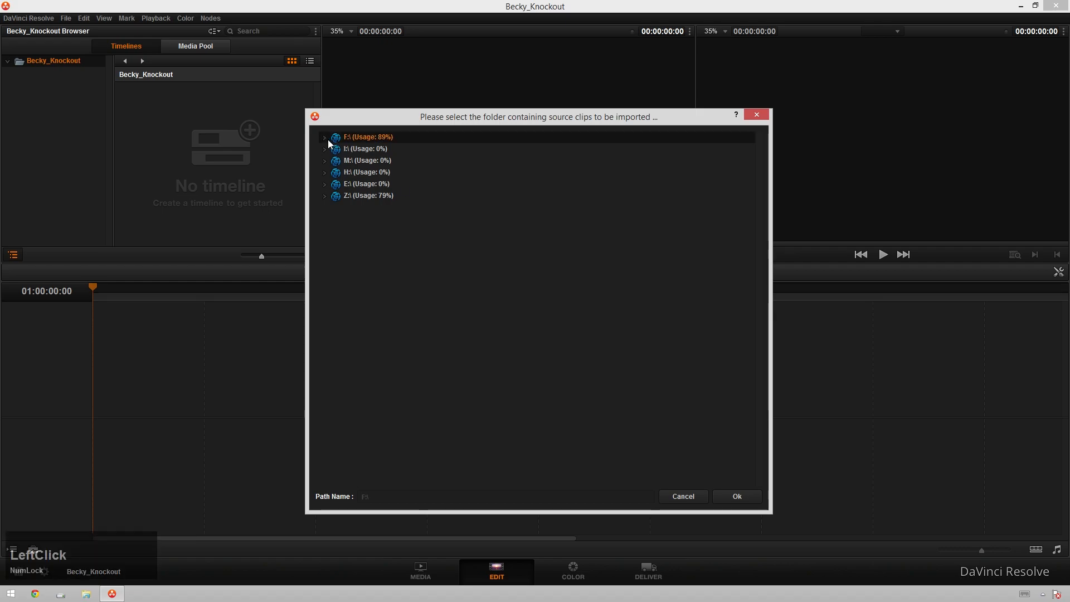
click(325, 138)
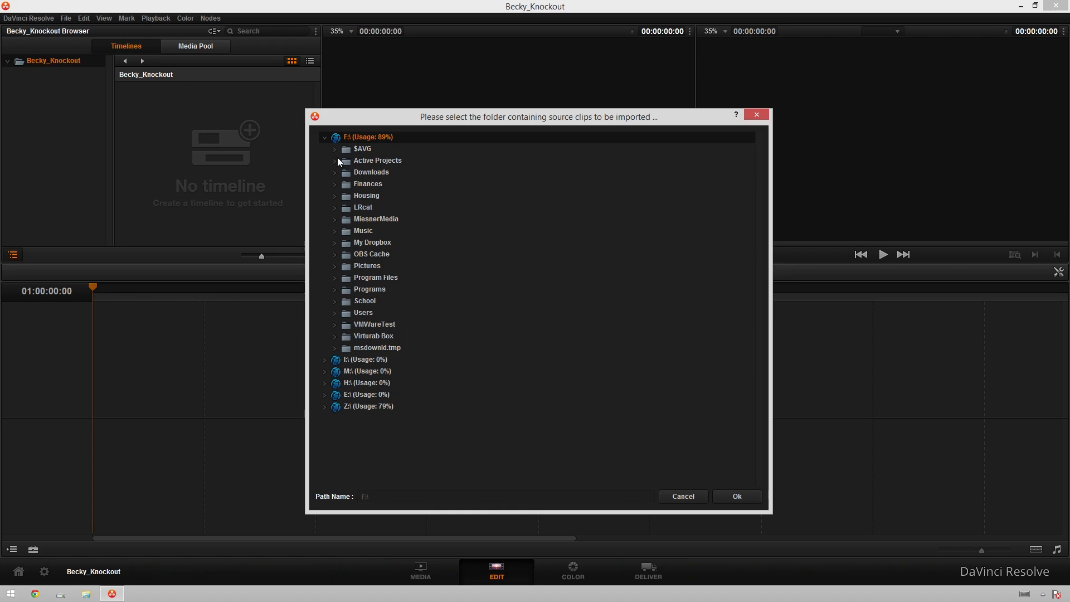
click(336, 159)
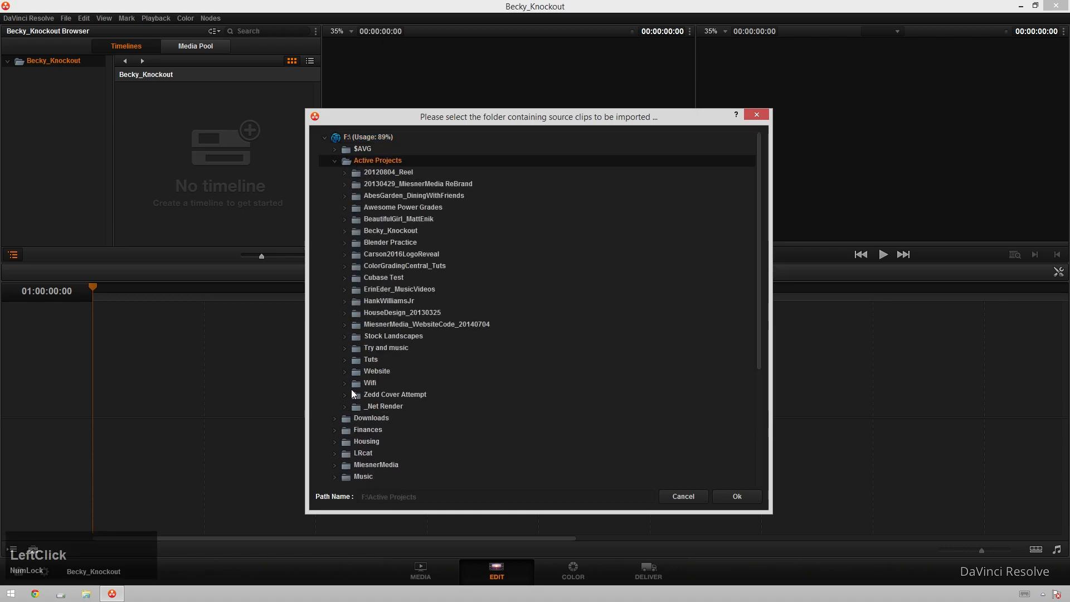
click(372, 232)
click(345, 231)
click(387, 256)
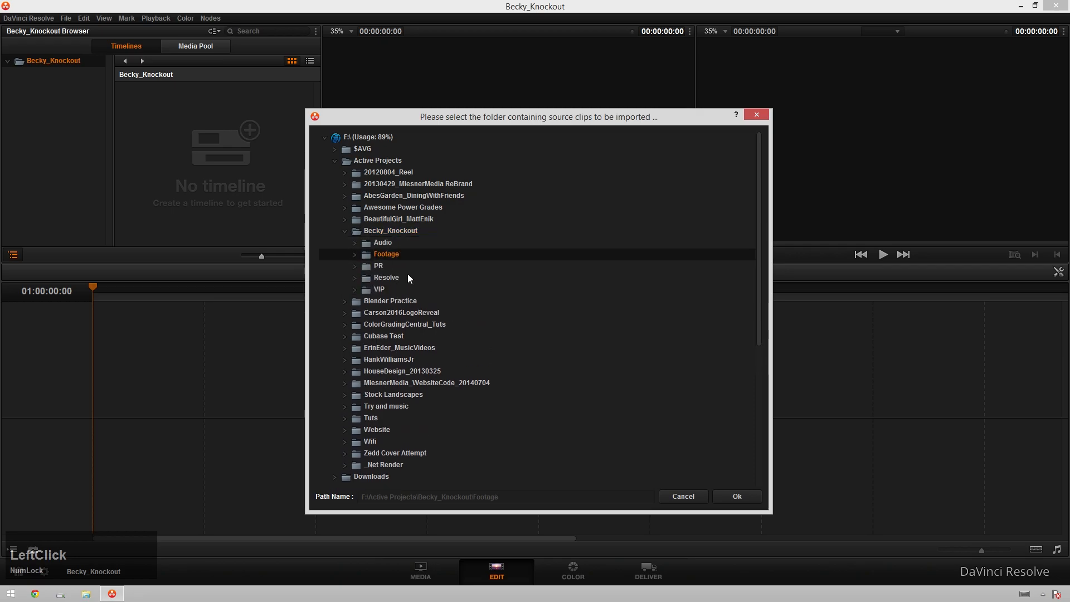
click(737, 496)
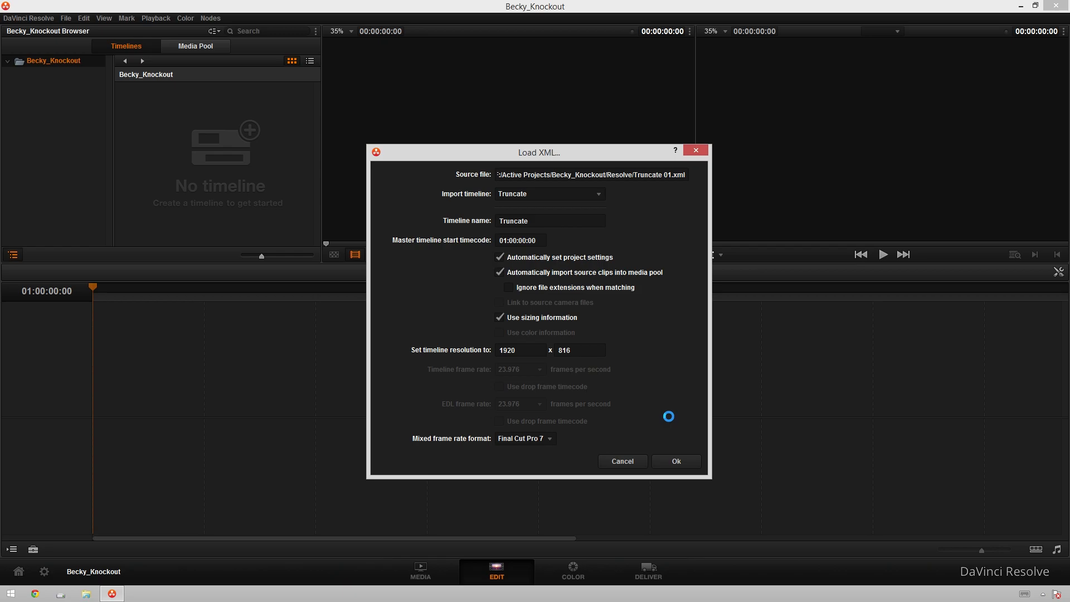
Step: Decline searching another folder for the missing clip and dismiss the import log
click(585, 340)
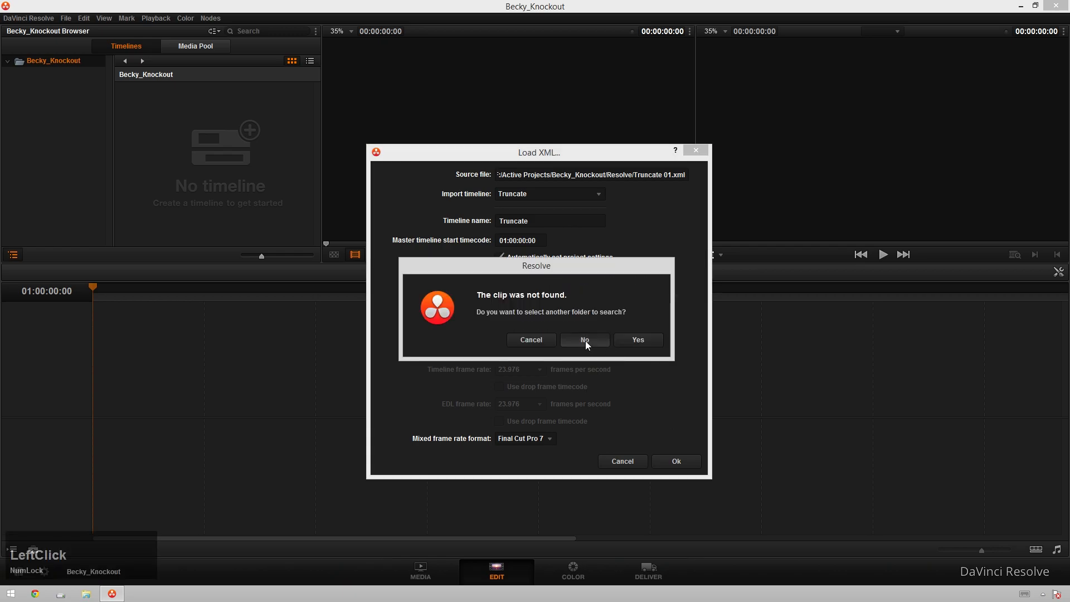
click(671, 458)
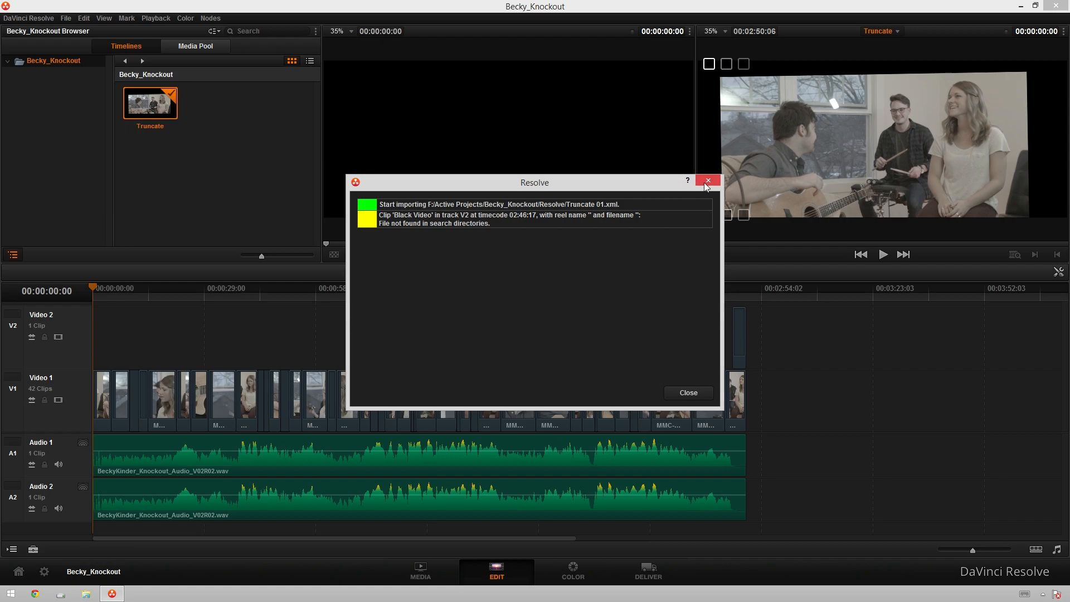
click(708, 392)
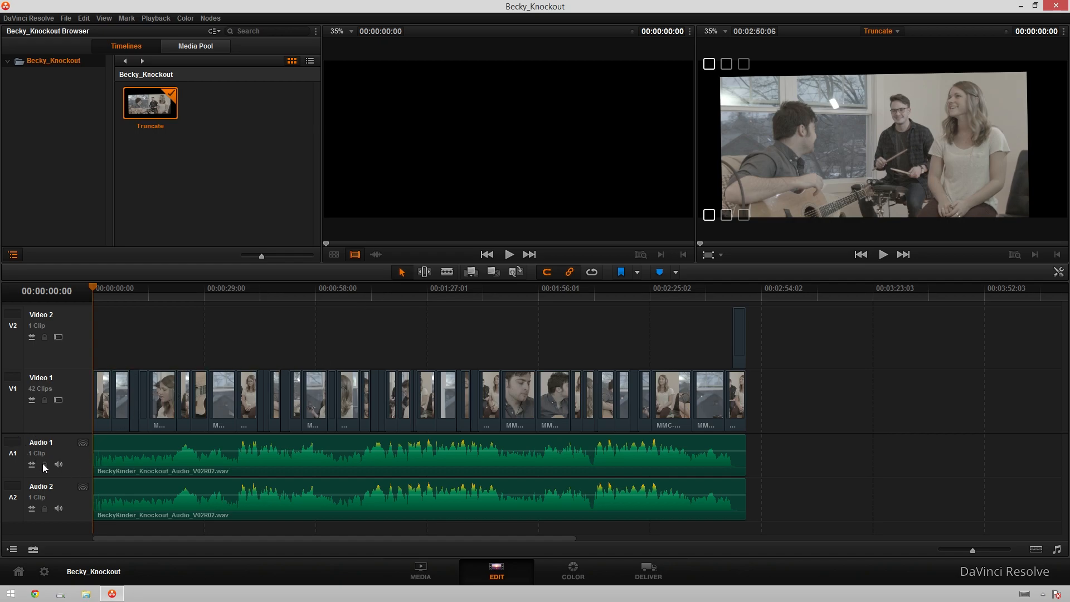
Step: Mute the Audio 1 and Audio 2 tracks and briefly play the start of the Truncate timeline
click(58, 465)
click(58, 509)
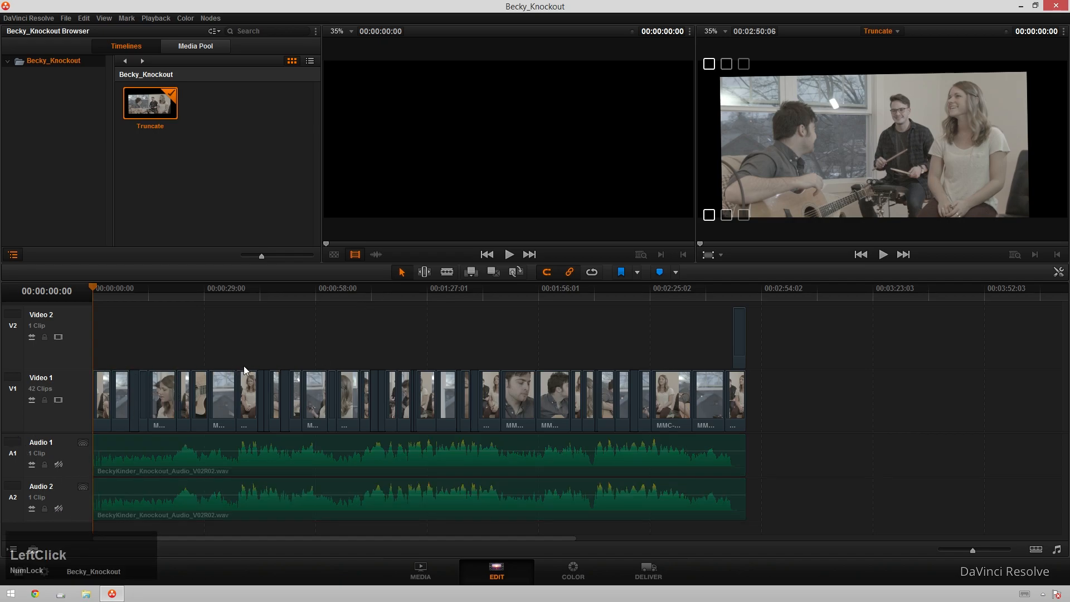
key(space)
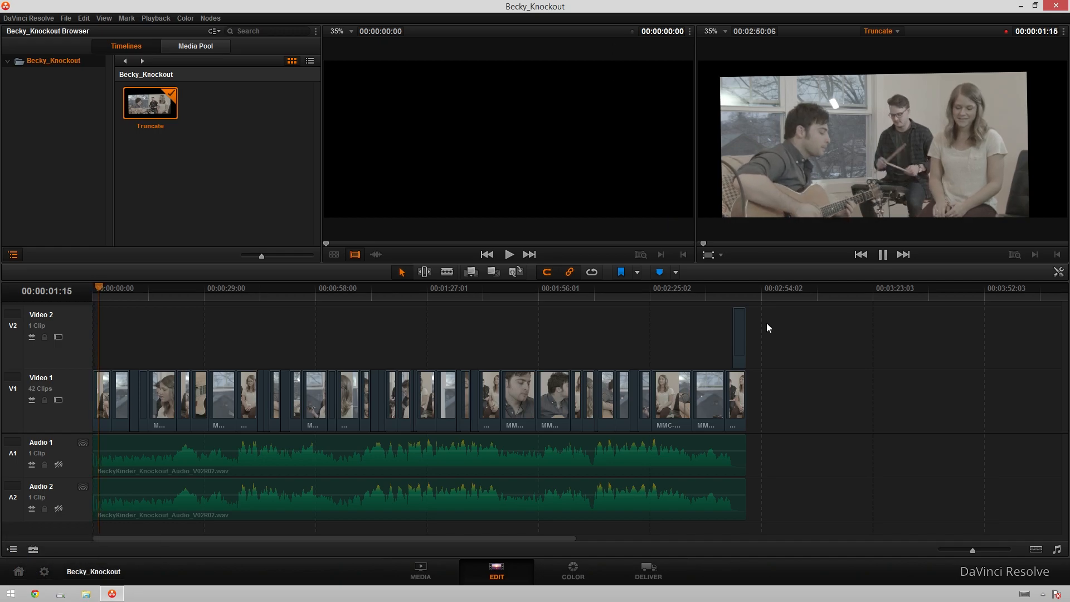
key(space)
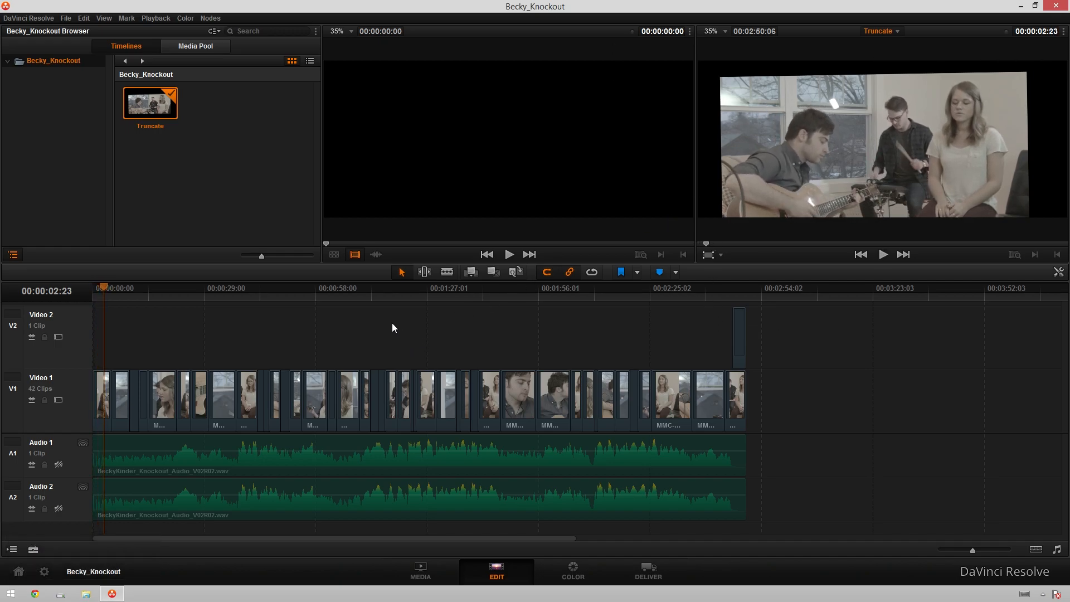
Step: Review the framing of clips 01 to 13 one by one on the Color page, ending back at the first clip
click(574, 569)
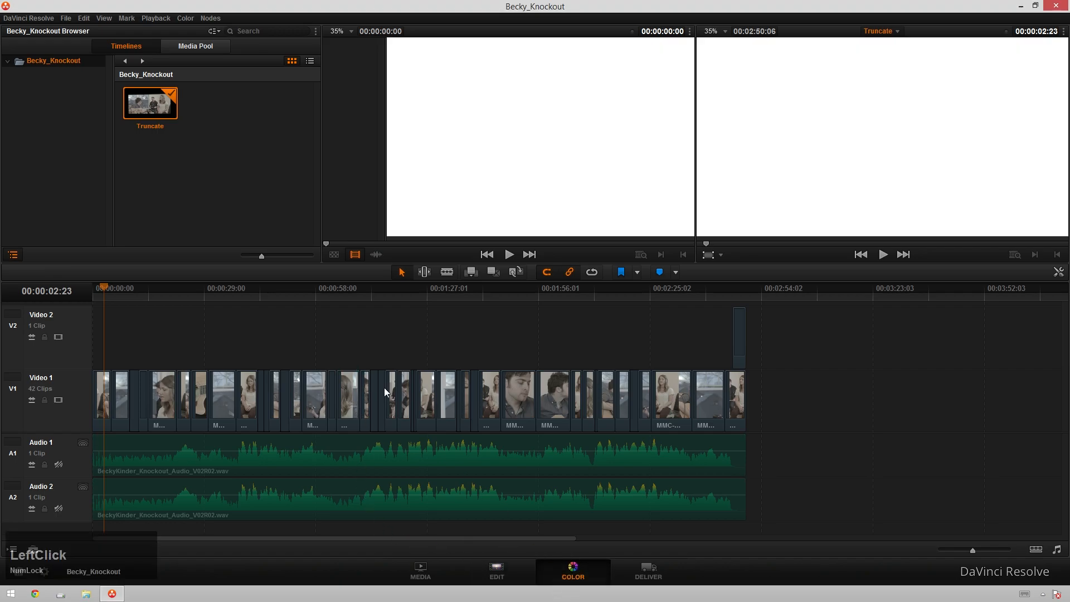
scroll(380, 231, down, 6)
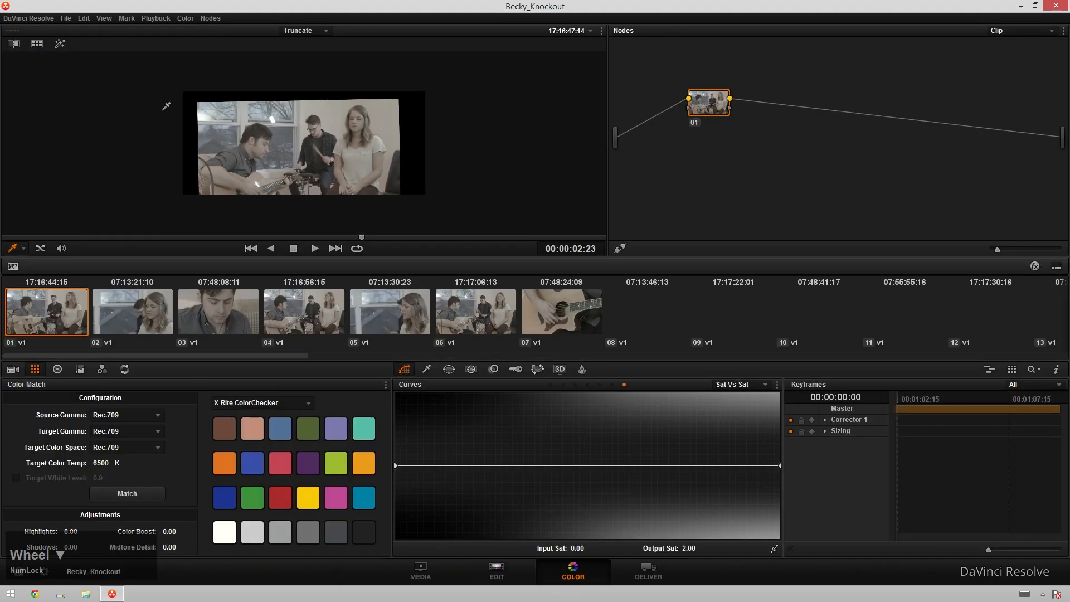
scroll(123, 114, up, 1)
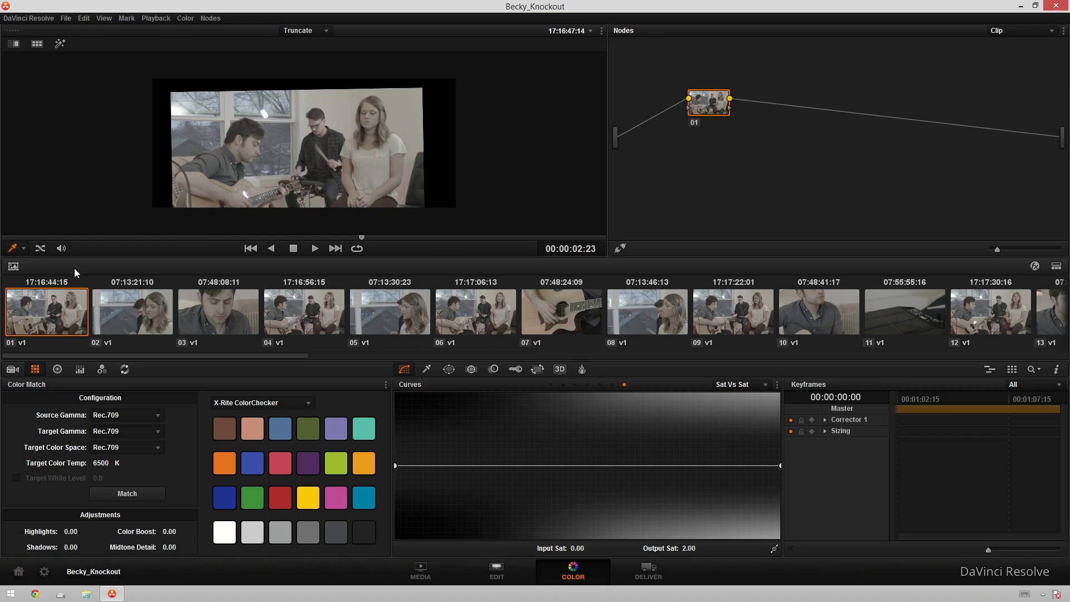
click(146, 329)
click(179, 327)
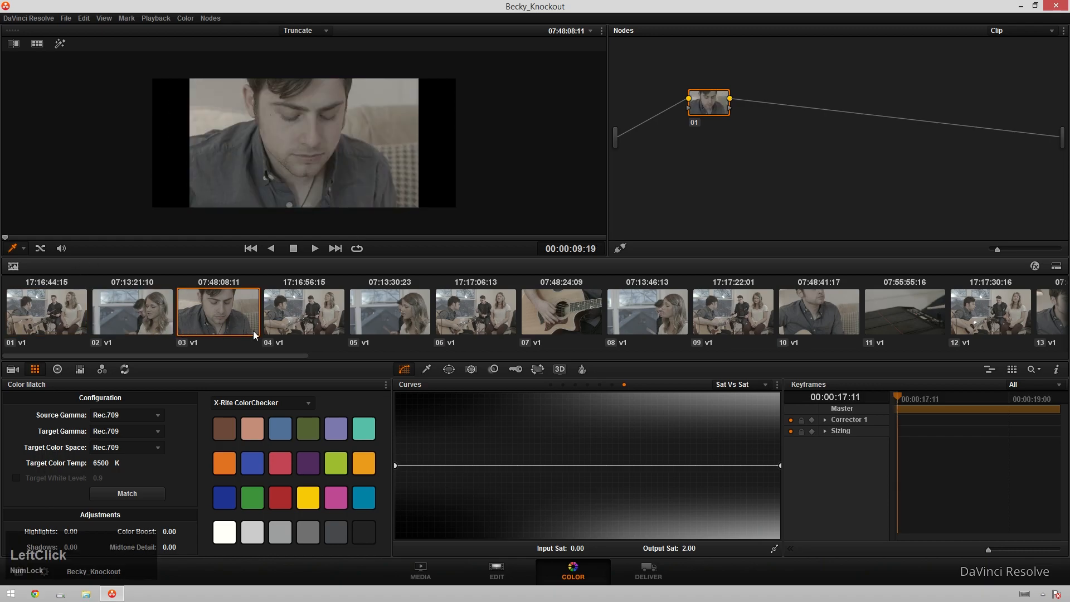
click(322, 329)
click(406, 319)
click(498, 317)
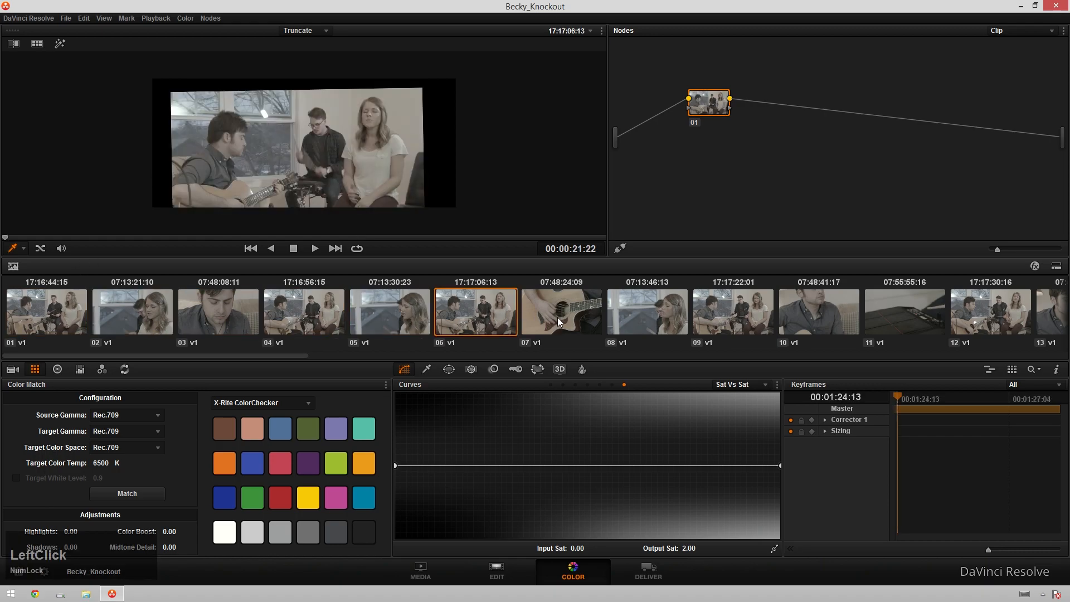
click(583, 318)
click(657, 319)
click(769, 319)
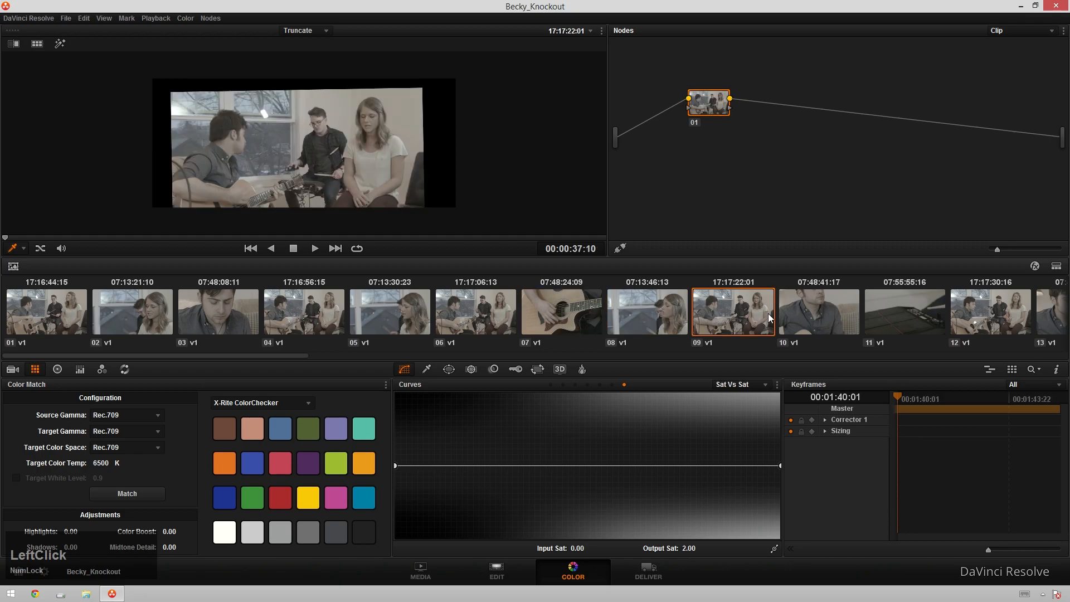
click(852, 316)
click(911, 310)
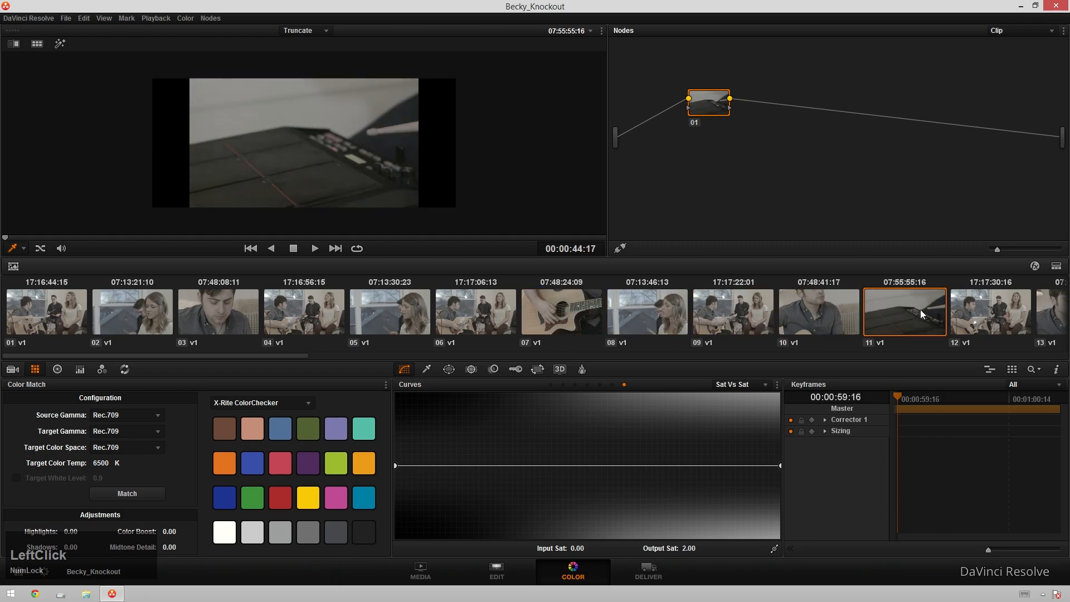
click(984, 316)
click(1047, 316)
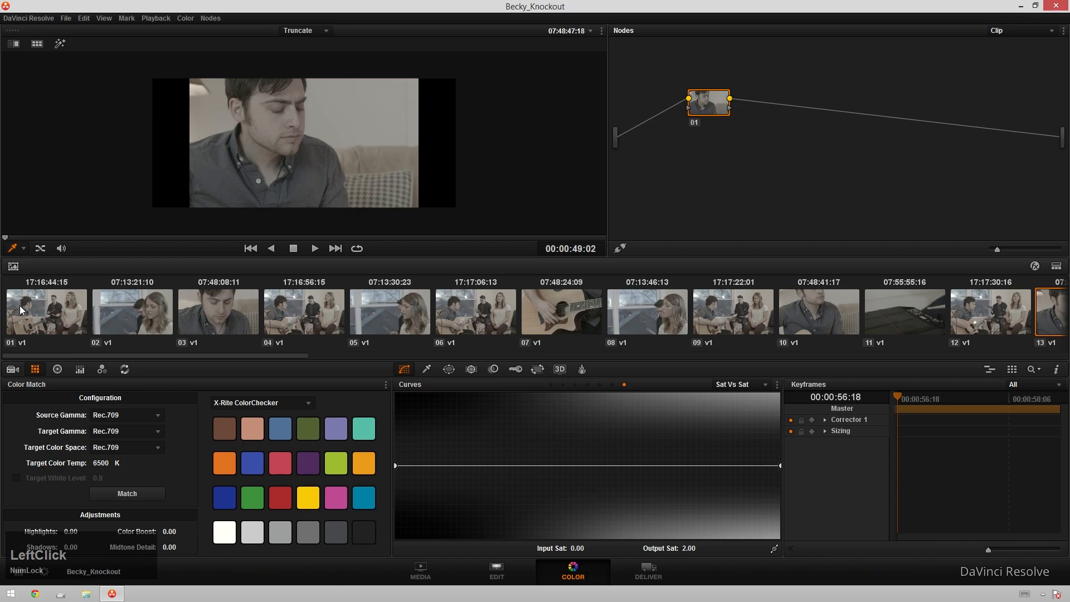
click(51, 311)
Step: Return to the Edit page, select all clips on Video 1 to show them in the Inspector, and clear the selection
click(494, 570)
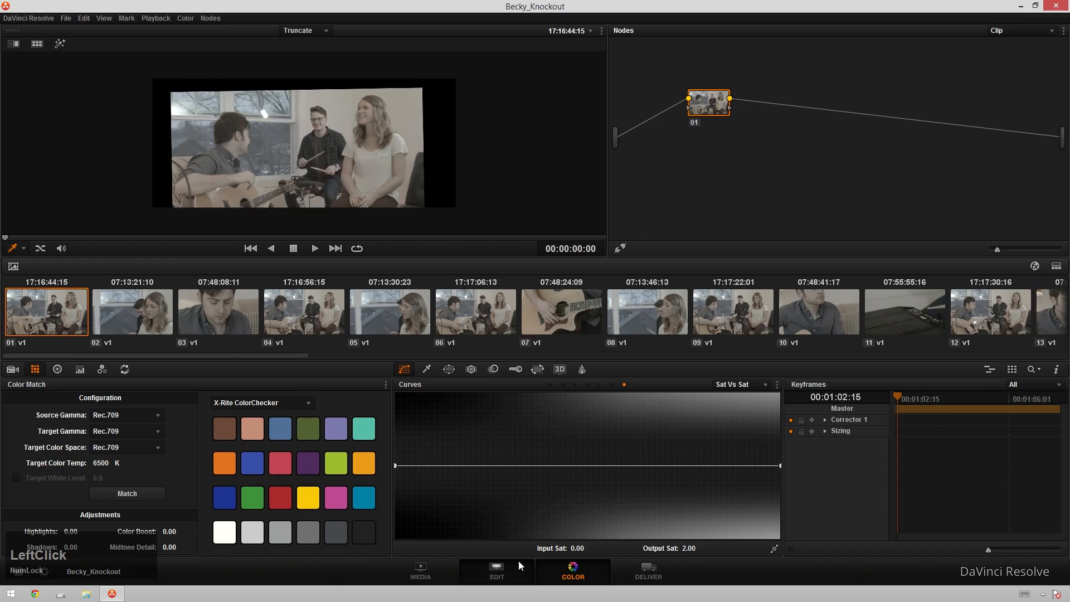
key(a)
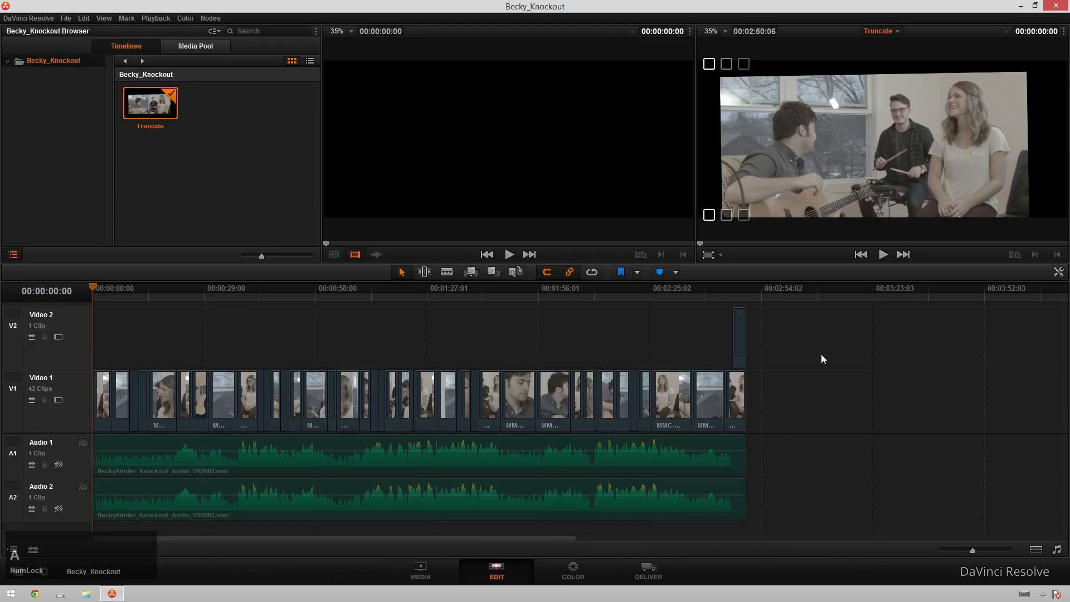
drag(782, 400, 52, 411)
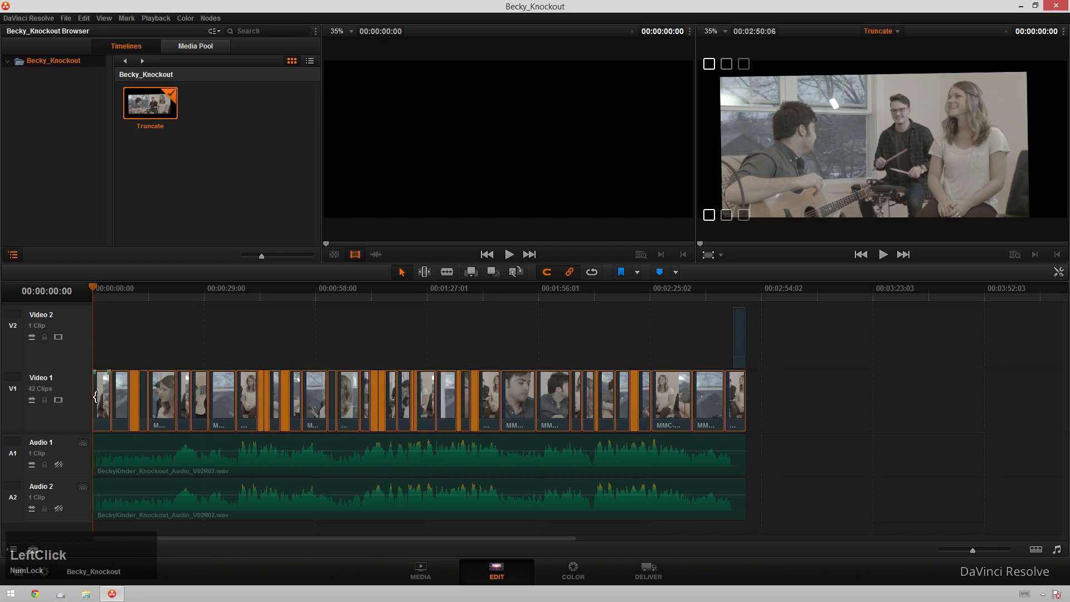
click(1058, 272)
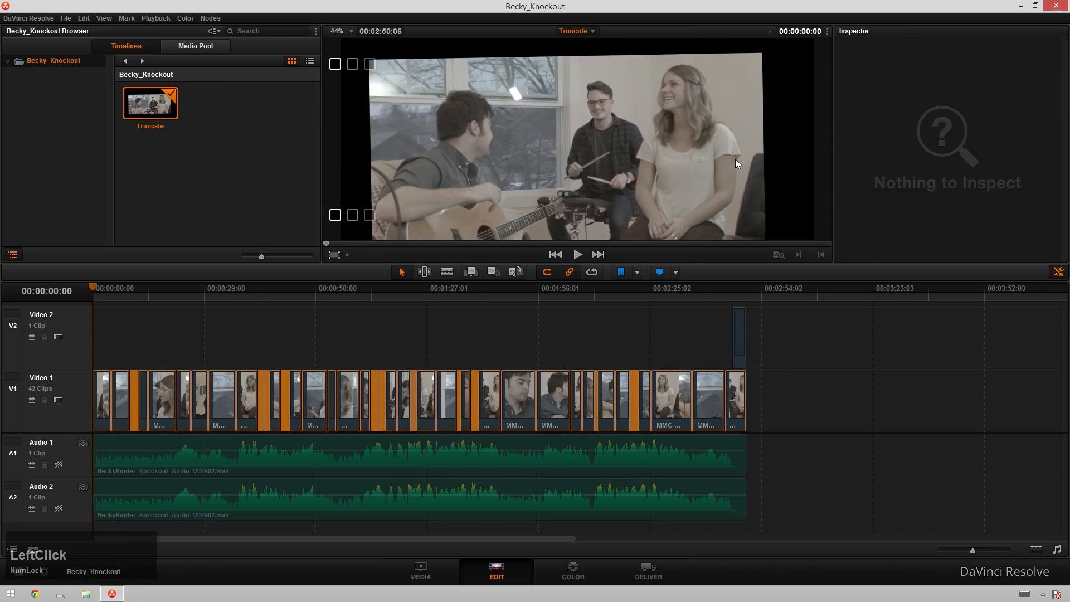
click(209, 342)
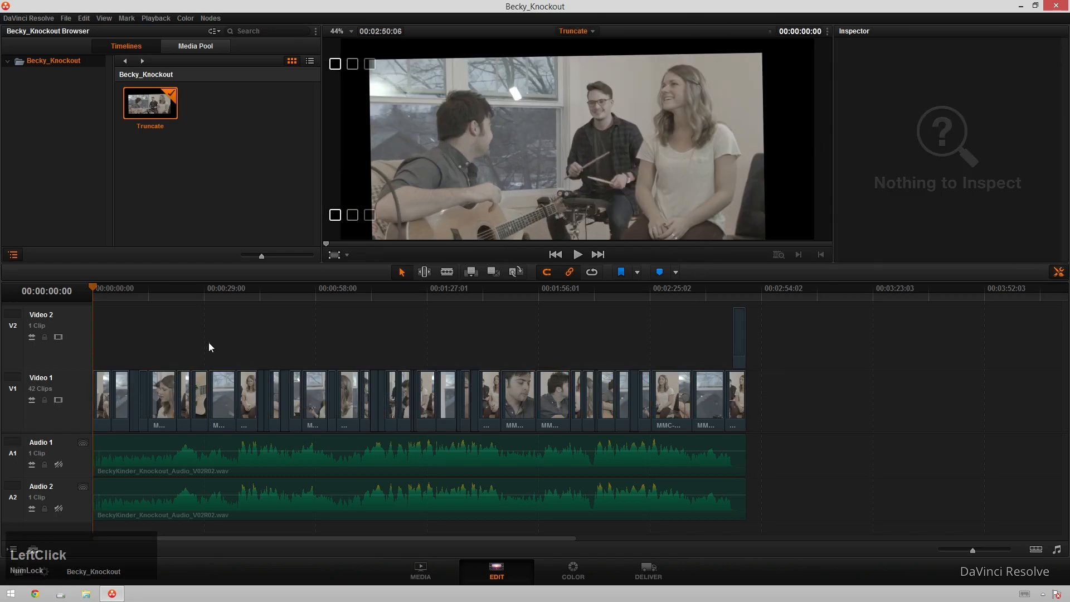
Step: Slightly increase the linked X and Y zoom of the first clip on Video 1 and deselect it
click(103, 400)
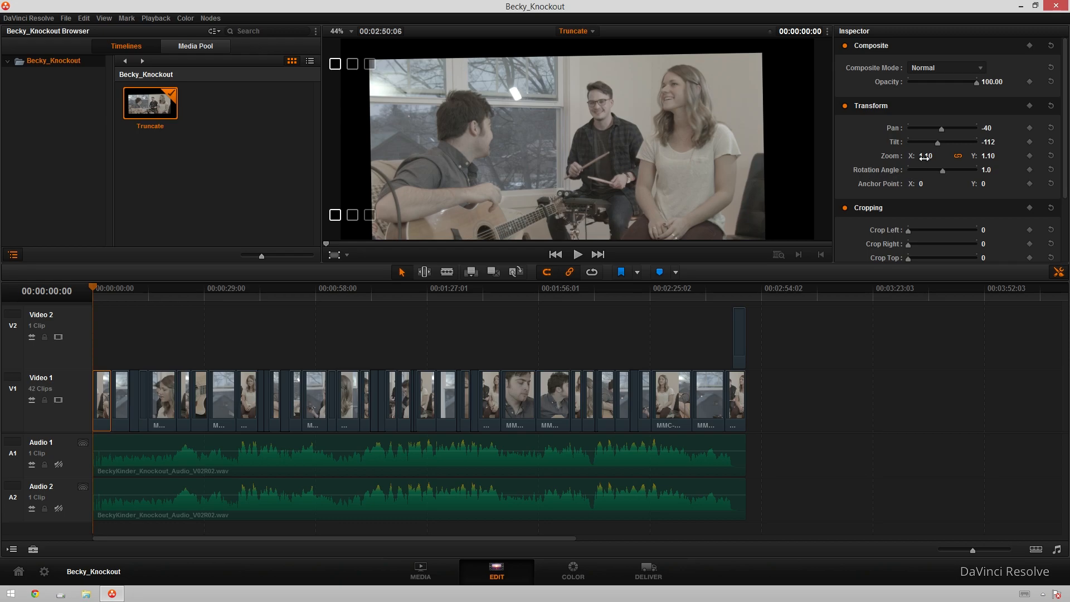
drag(926, 156, 937, 156)
click(854, 321)
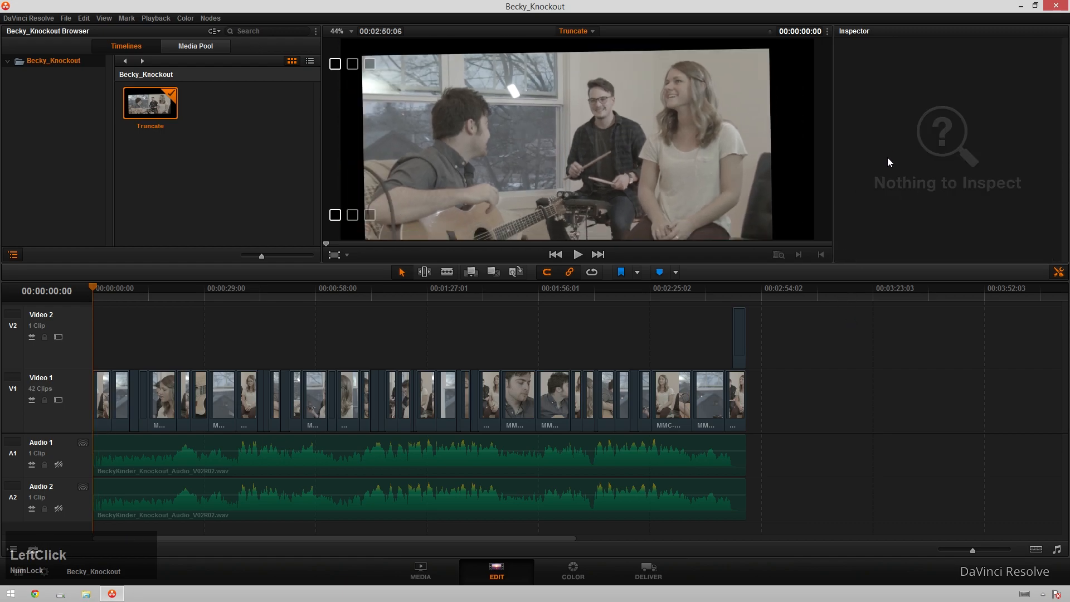
Step: Set the project's input scaling for mismatched resolution files to Center crop with no resizing
drag(116, 299, 130, 299)
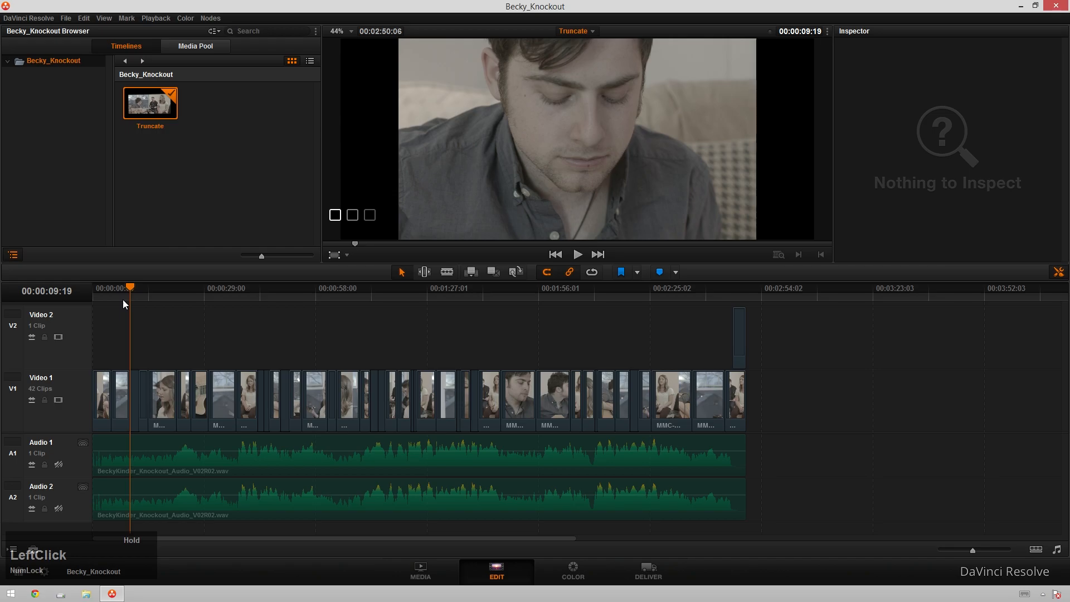
click(66, 19)
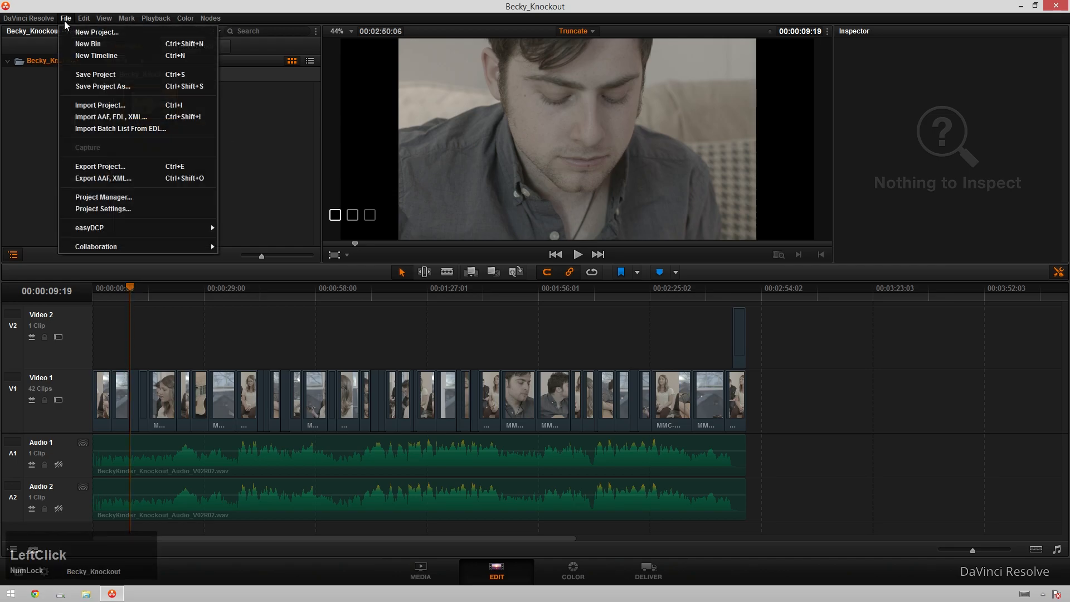
click(154, 210)
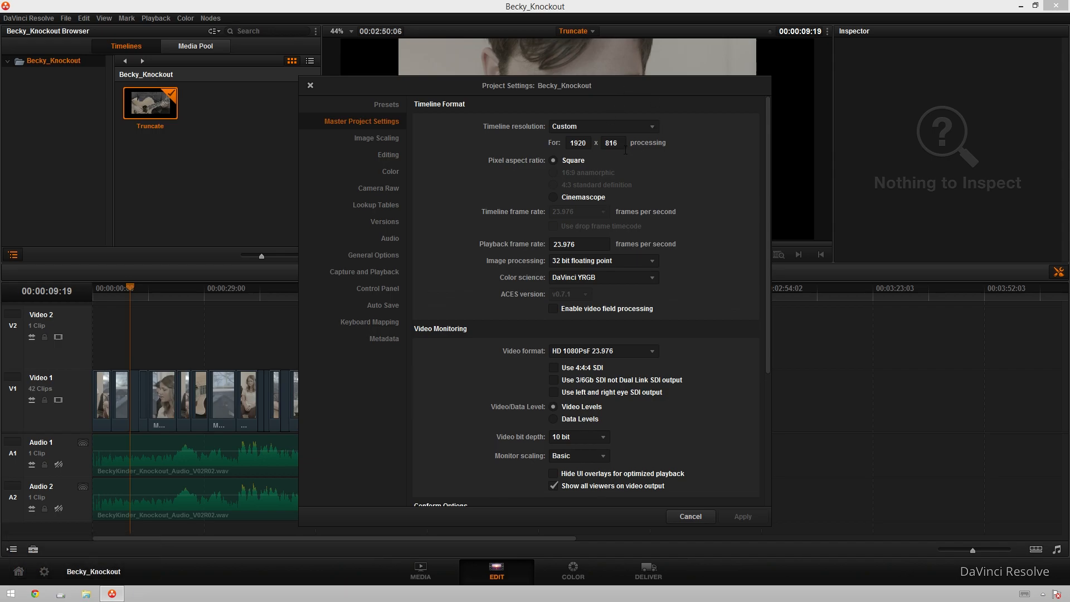
click(385, 143)
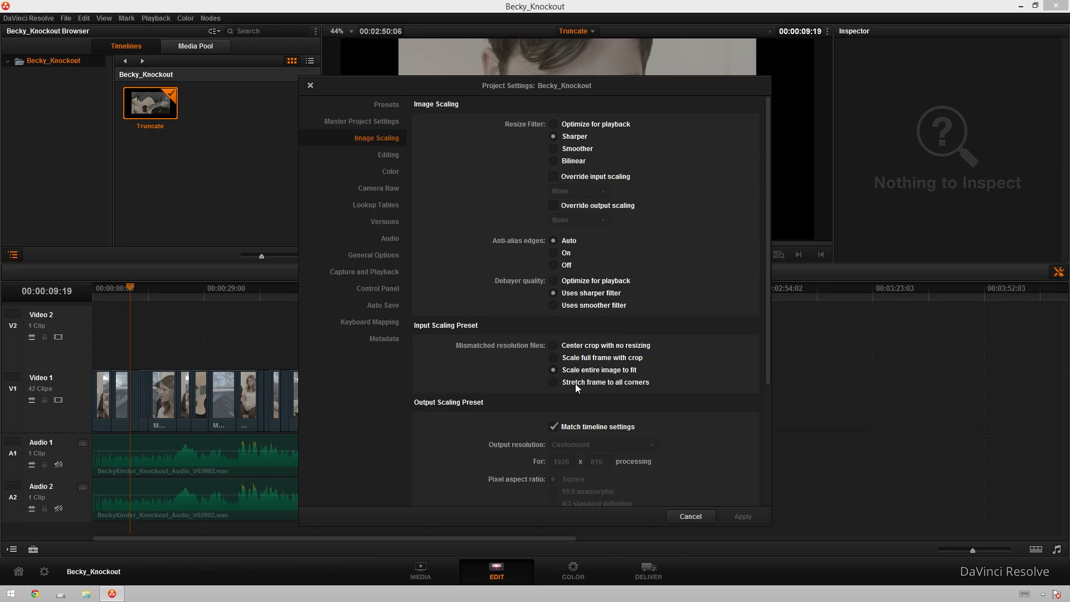
click(553, 345)
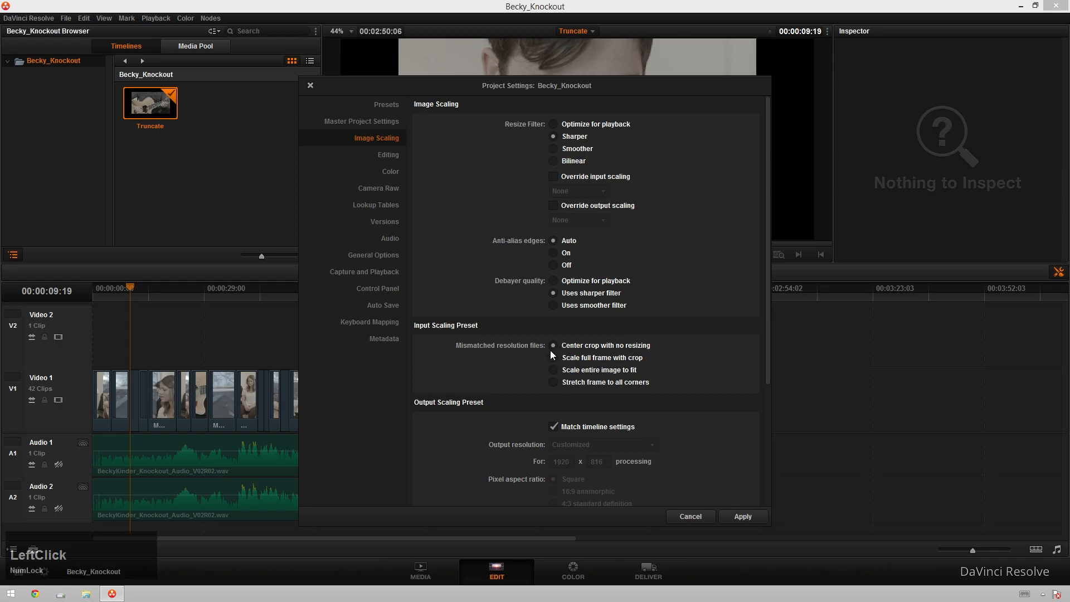
click(698, 513)
Step: Delete the Truncate timeline and remove all clips from the Media Pool
drag(405, 397, 409, 357)
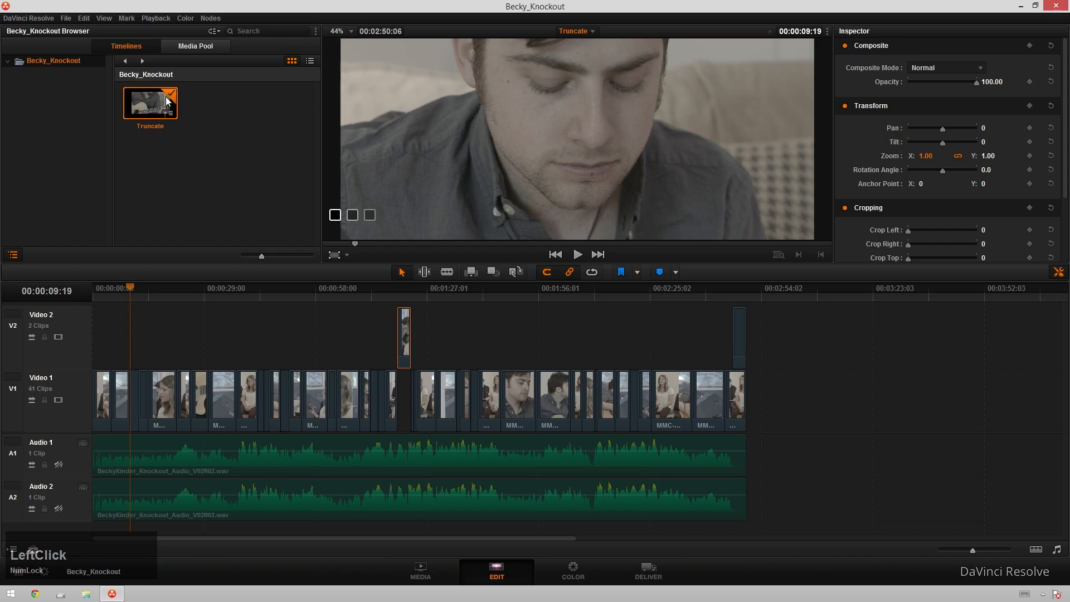
key(Delete)
click(629, 338)
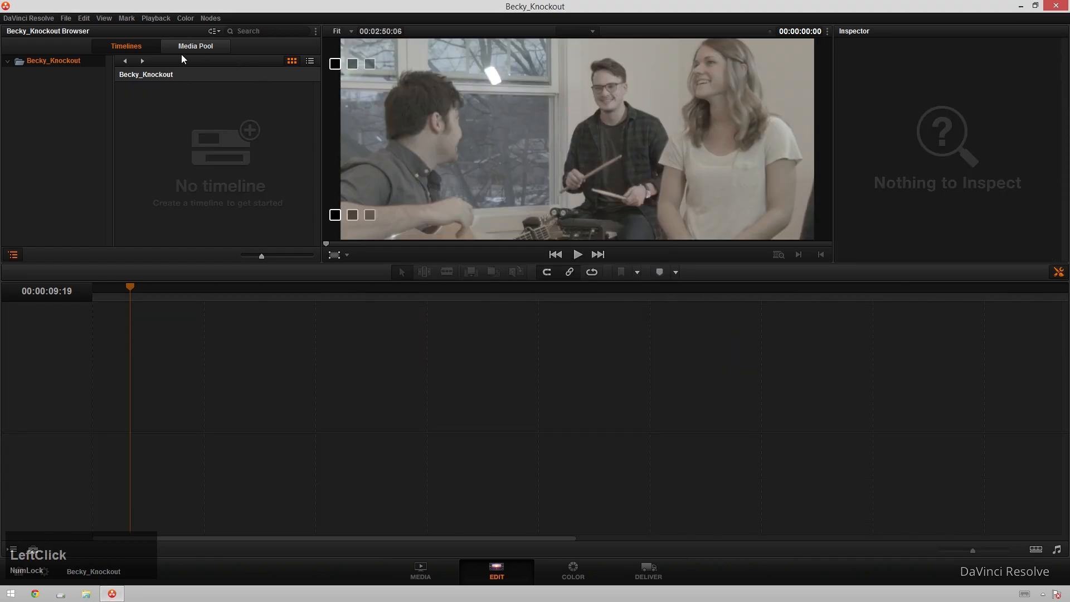
click(174, 48)
key(Delete)
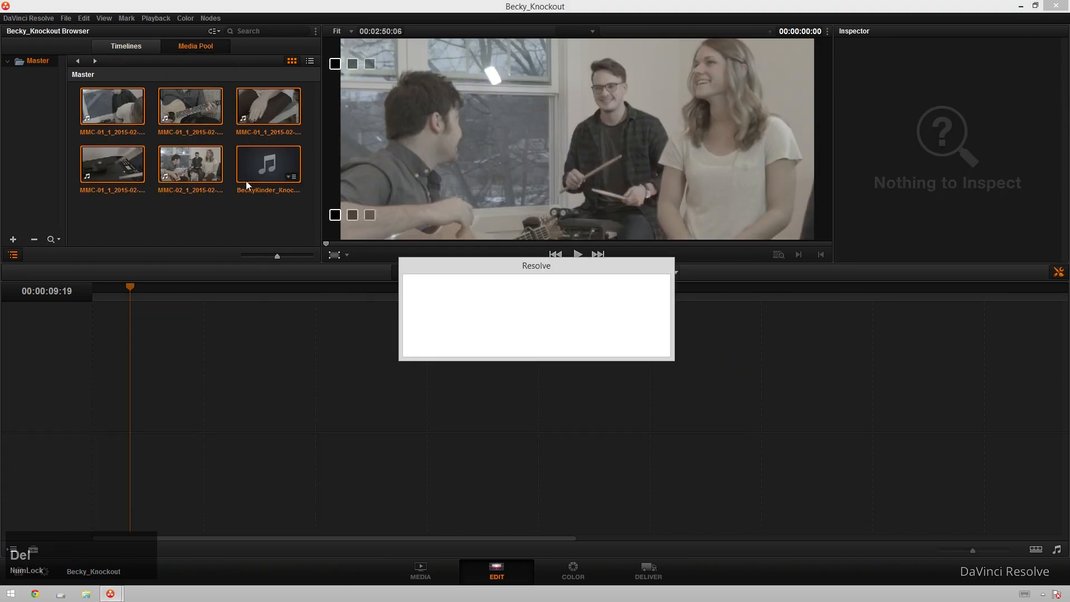
click(638, 336)
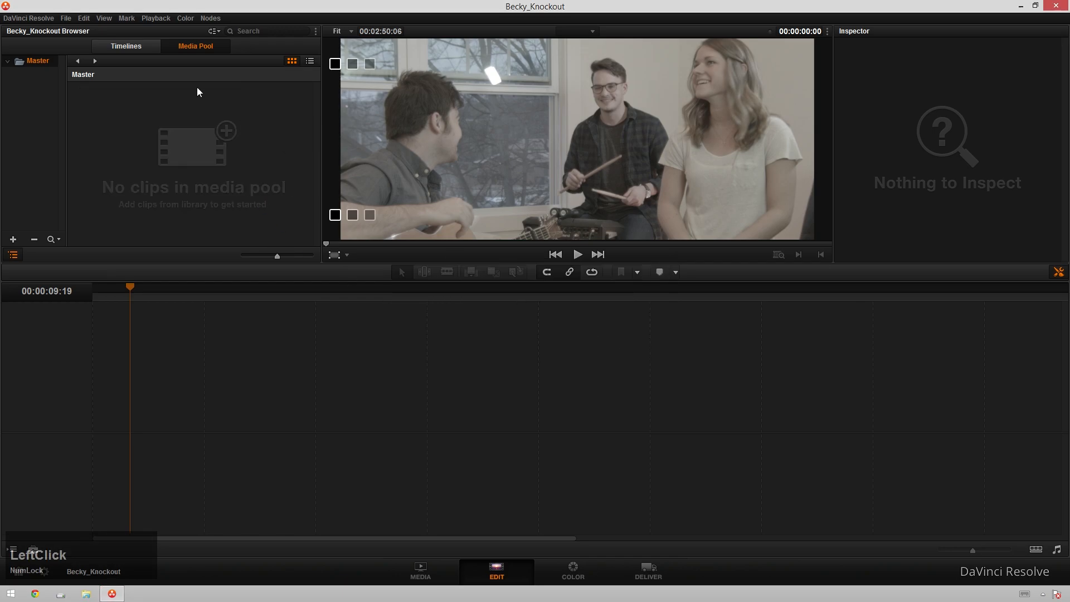
Step: Import Truncate 01.xml with the default load settings, declining to search another folder for the missing clip, and dismiss the import log
click(127, 47)
click(66, 18)
click(301, 214)
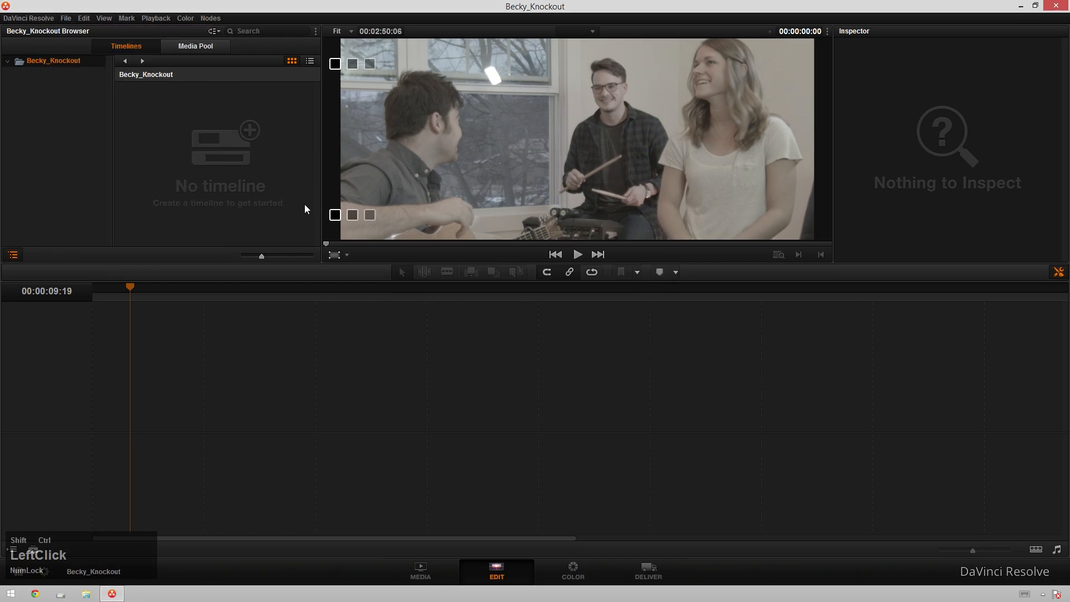
key(ctrl+shift+i)
double_click(486, 238)
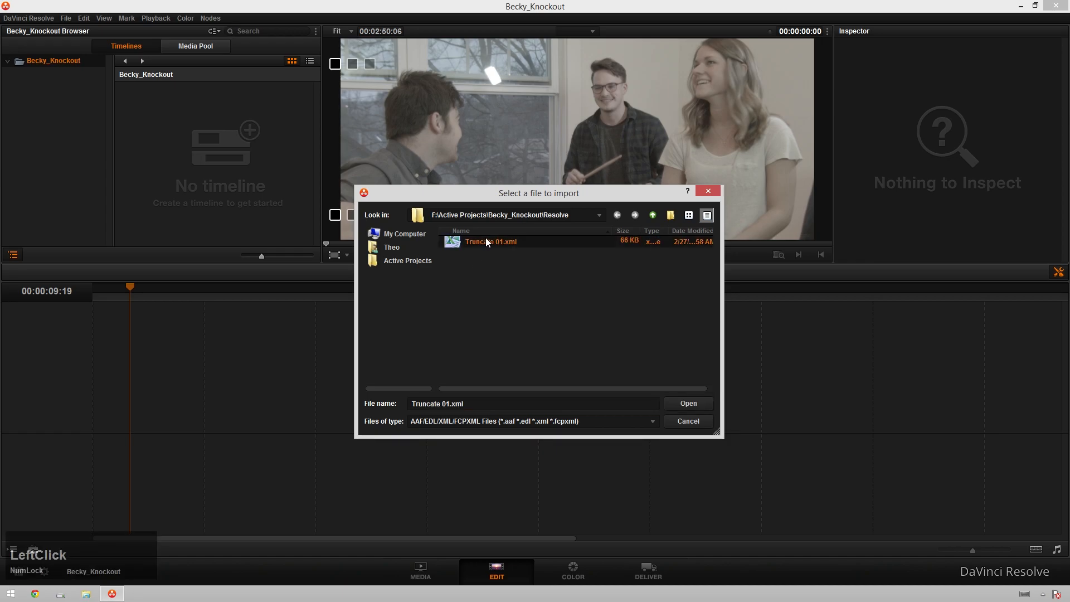
click(669, 462)
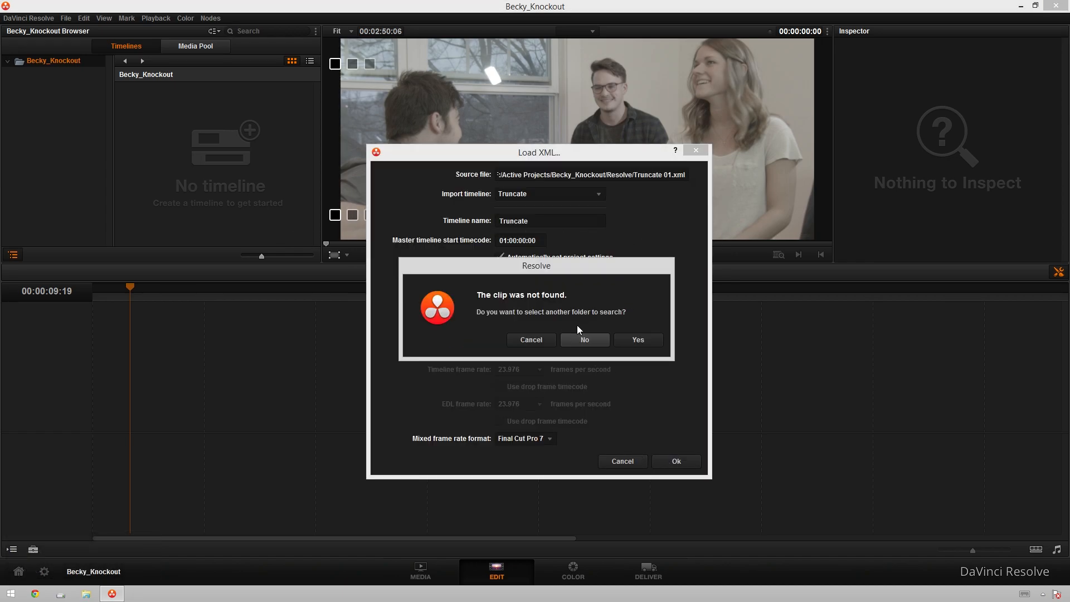
click(579, 340)
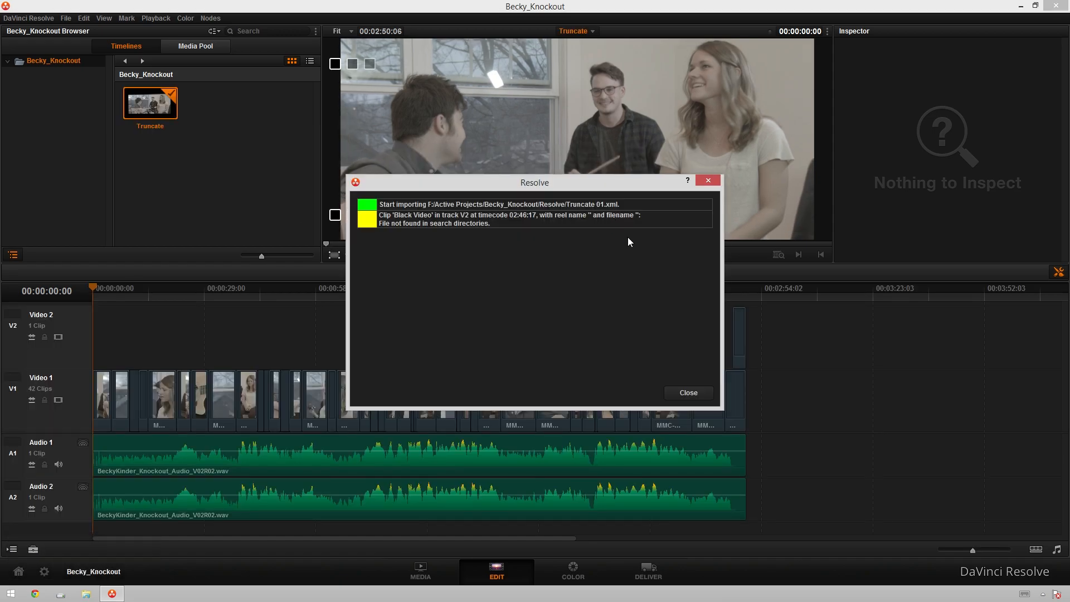
click(690, 395)
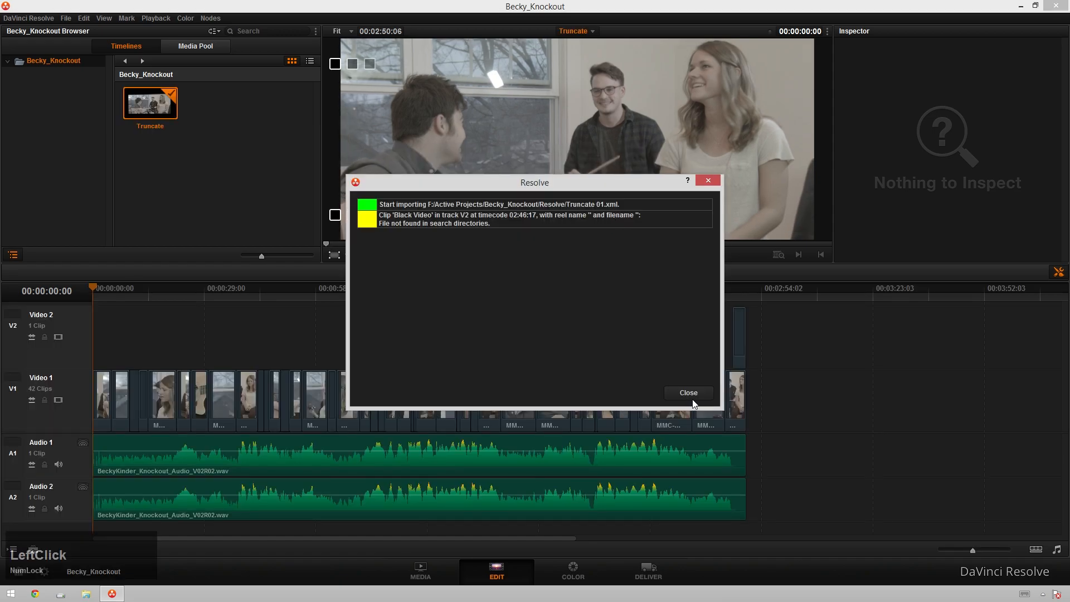
Step: Mute the Audio 1 and Audio 2 tracks and scrub through the Truncate timeline to check the clips' framing
drag(117, 297, 242, 293)
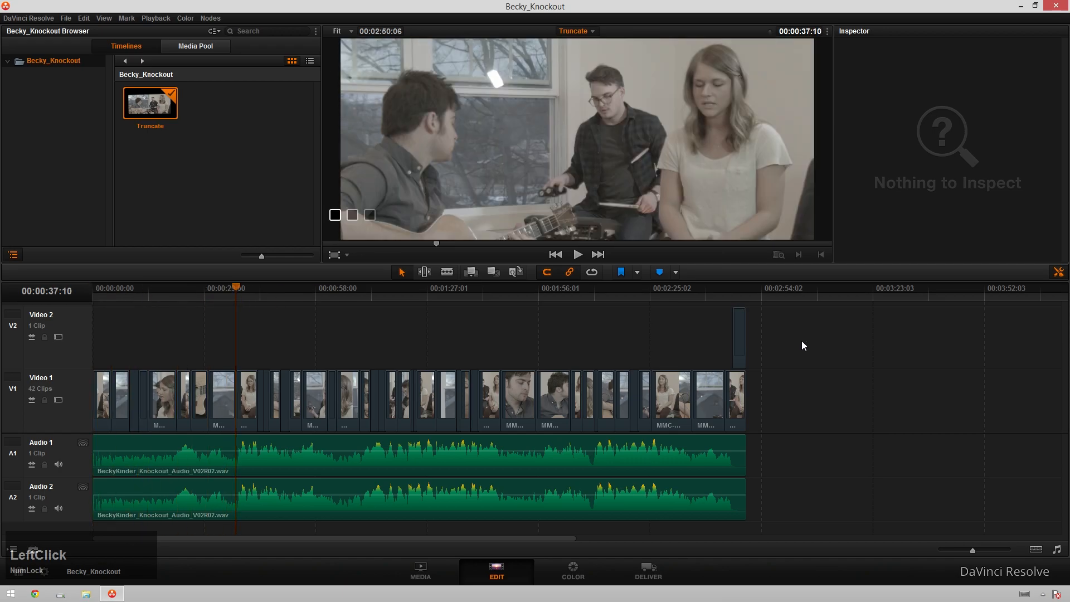
click(59, 464)
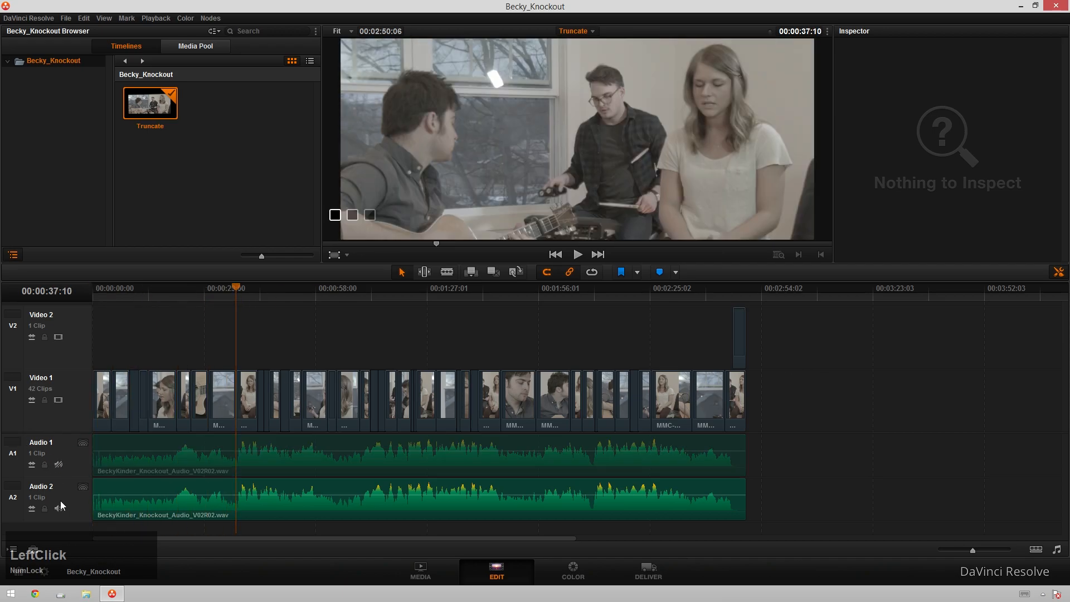
click(58, 509)
drag(262, 297, 460, 297)
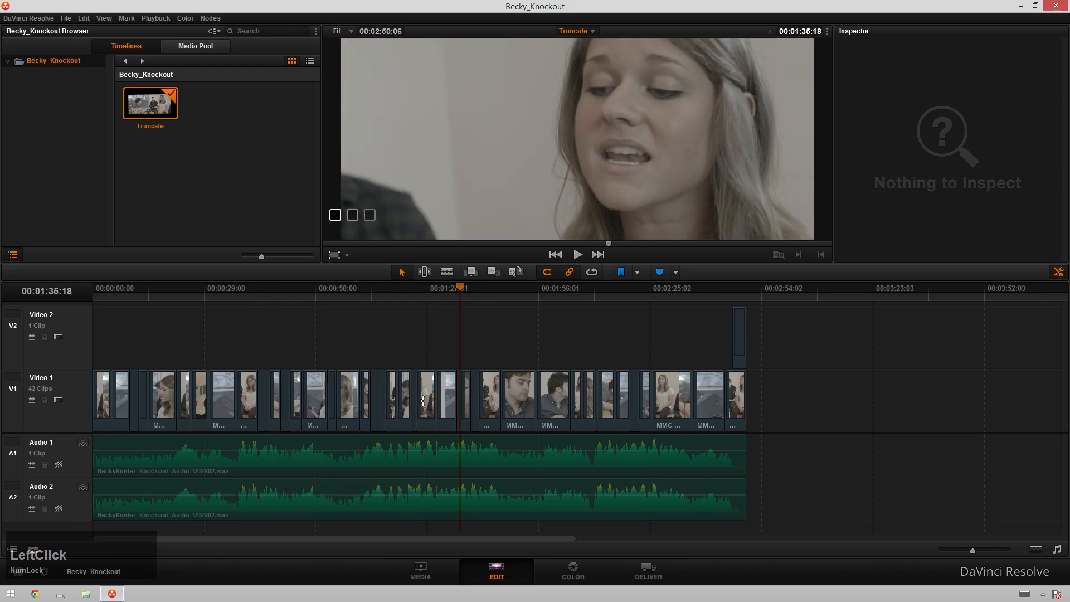
Step: Switch to the Color page and select clip 01 for viewing
click(569, 574)
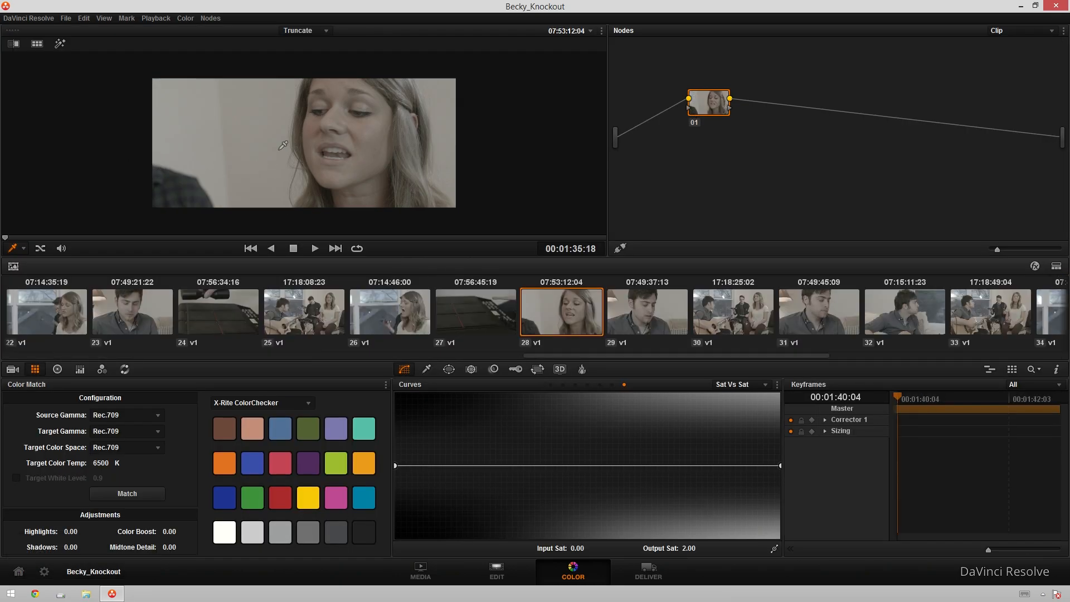
scroll(285, 146, down, 2)
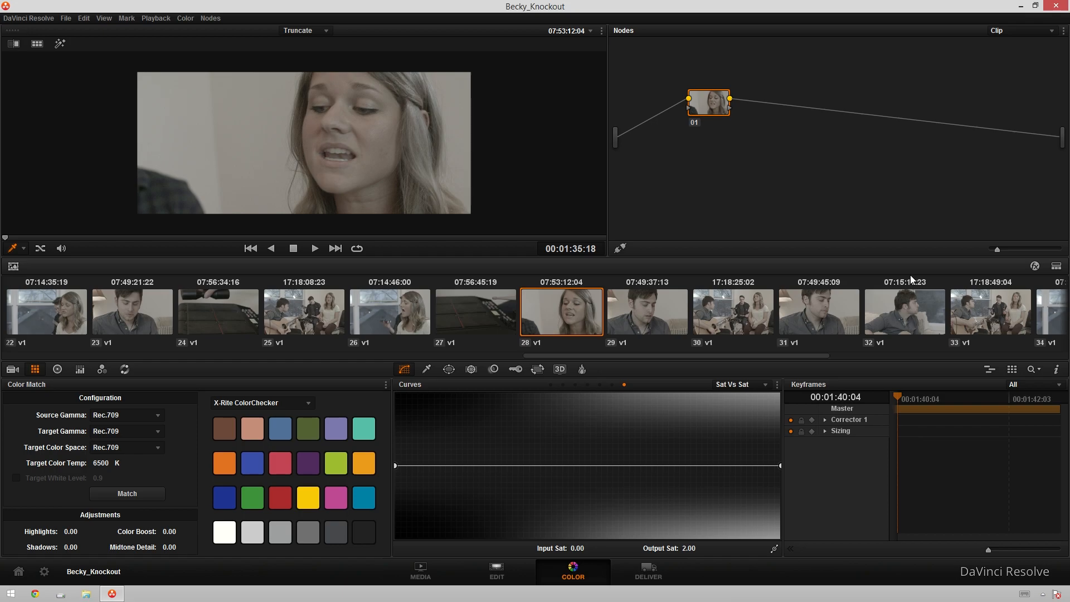
scroll(213, 313, up, 5)
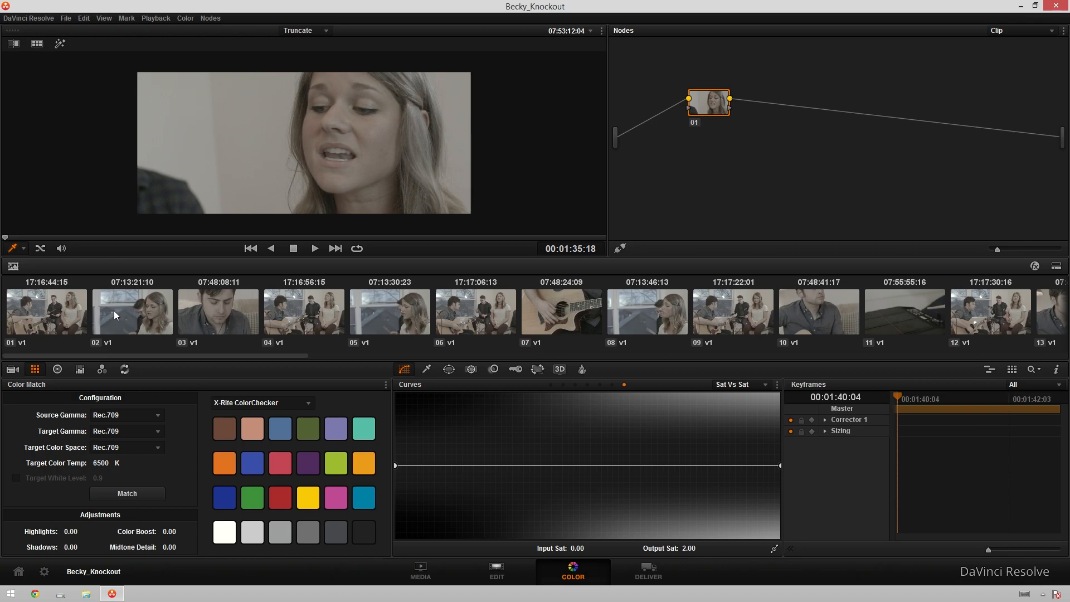
click(48, 304)
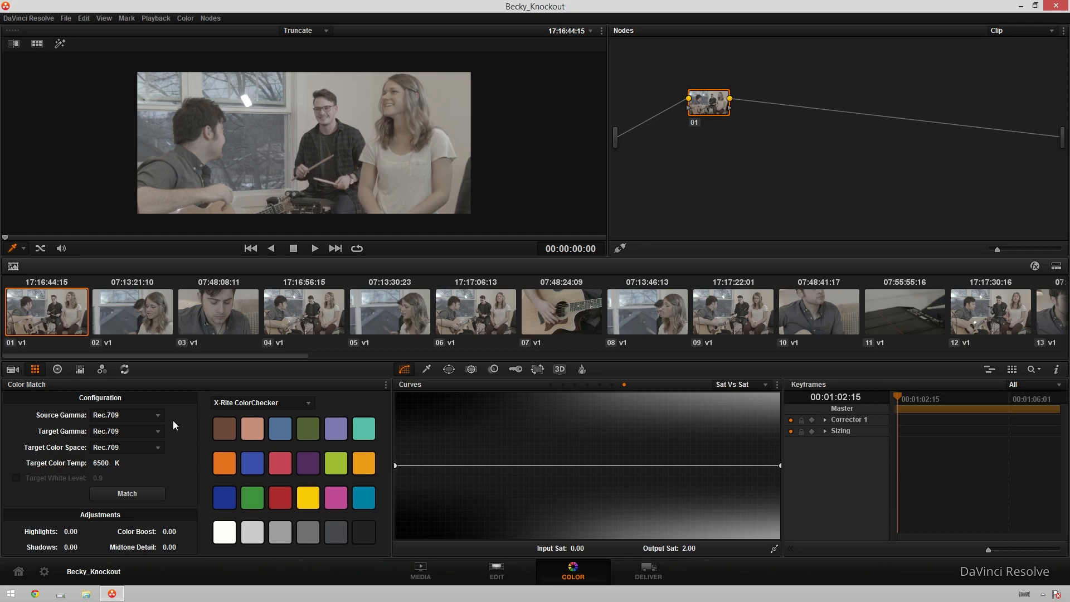
scroll(300, 123, up, 2)
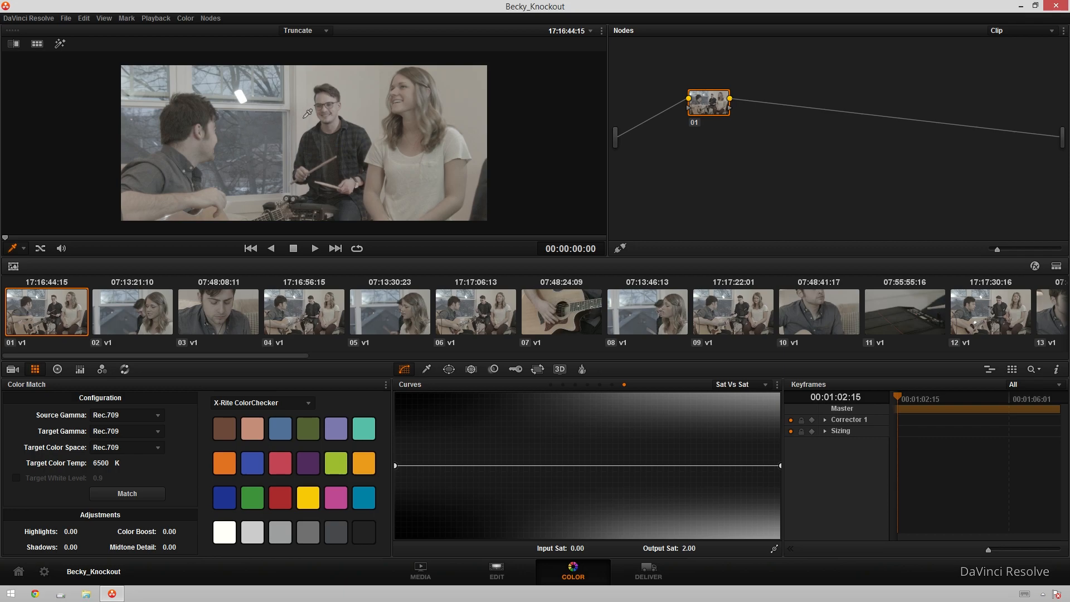
Step: Try a saturation of 100 on clip 01 and briefly play it enlarged to inspect the image noise
click(58, 372)
drag(199, 549, 256, 549)
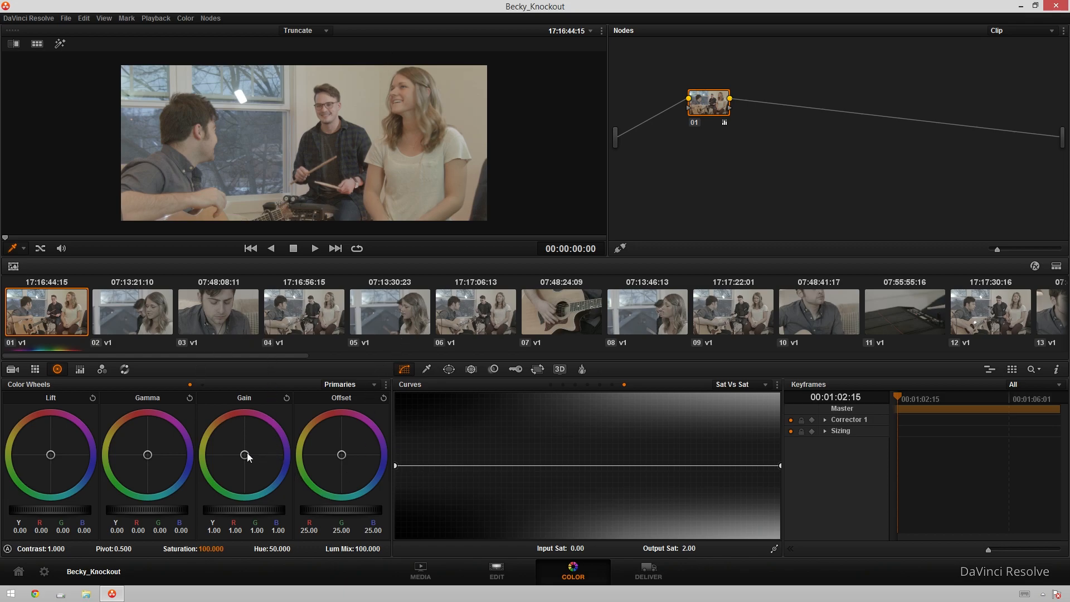
scroll(328, 183, up, 4)
scroll(341, 186, down, 3)
key(space)
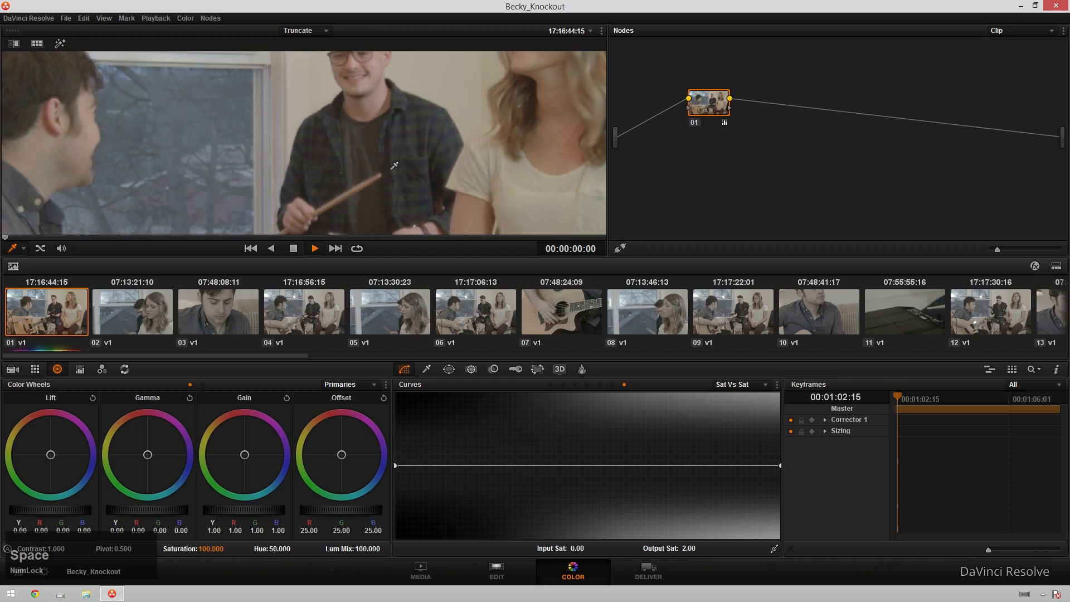
key(space)
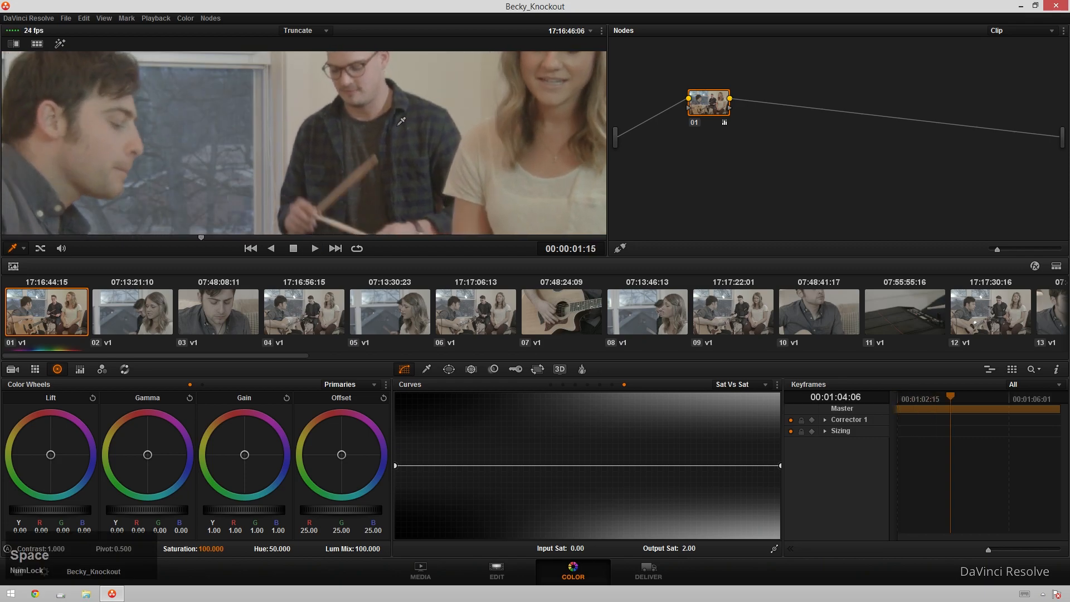
scroll(401, 121, down, 2)
scroll(401, 121, up, 4)
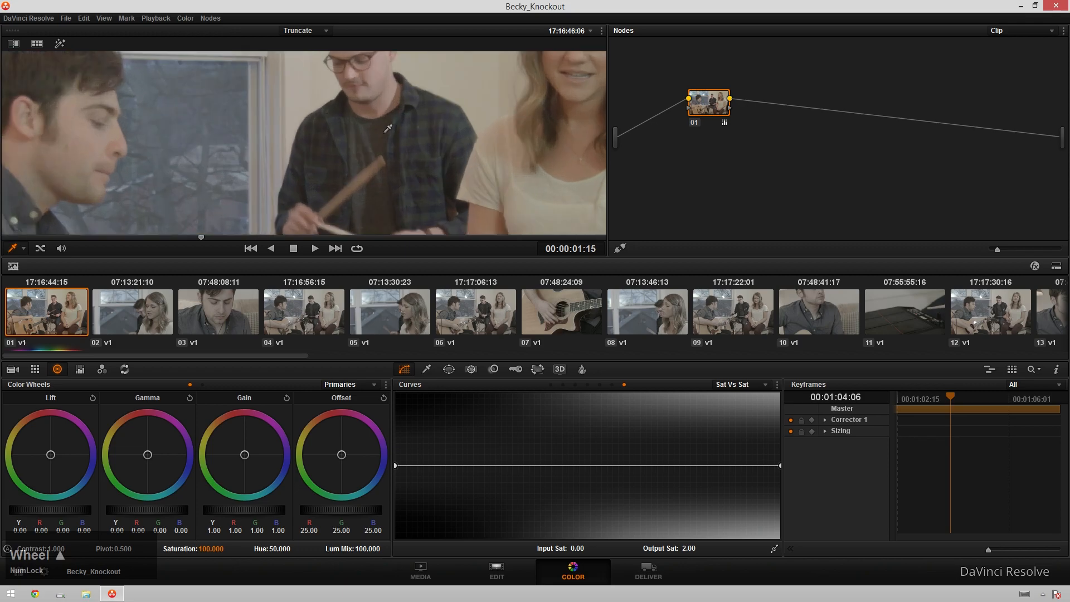
scroll(376, 150, down, 2)
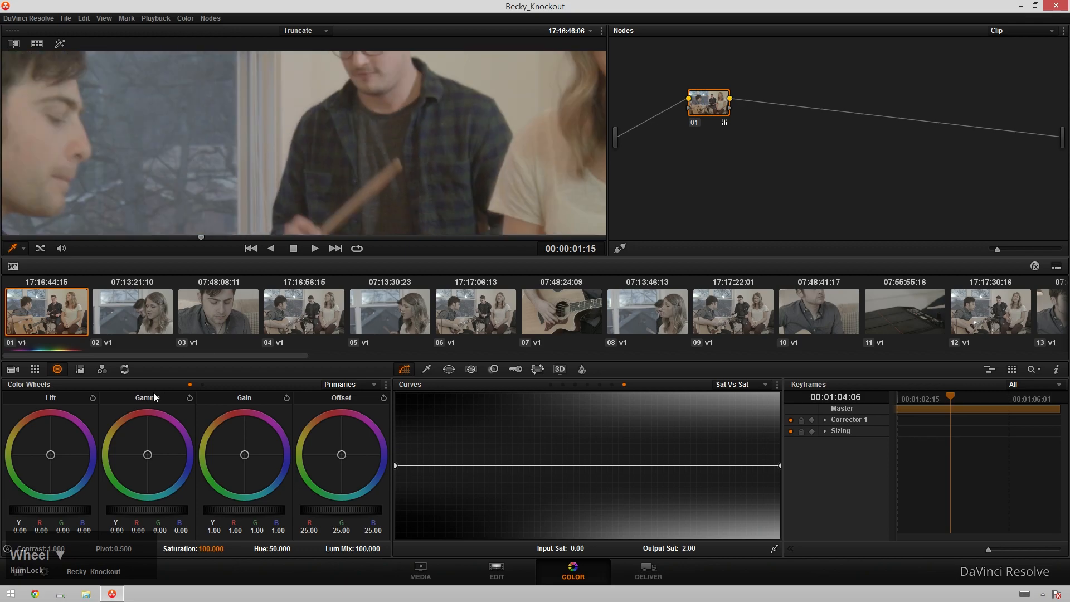
Step: Show the Motion Effects noise reduction settings and undo clip 01's node move and saturation change
click(124, 369)
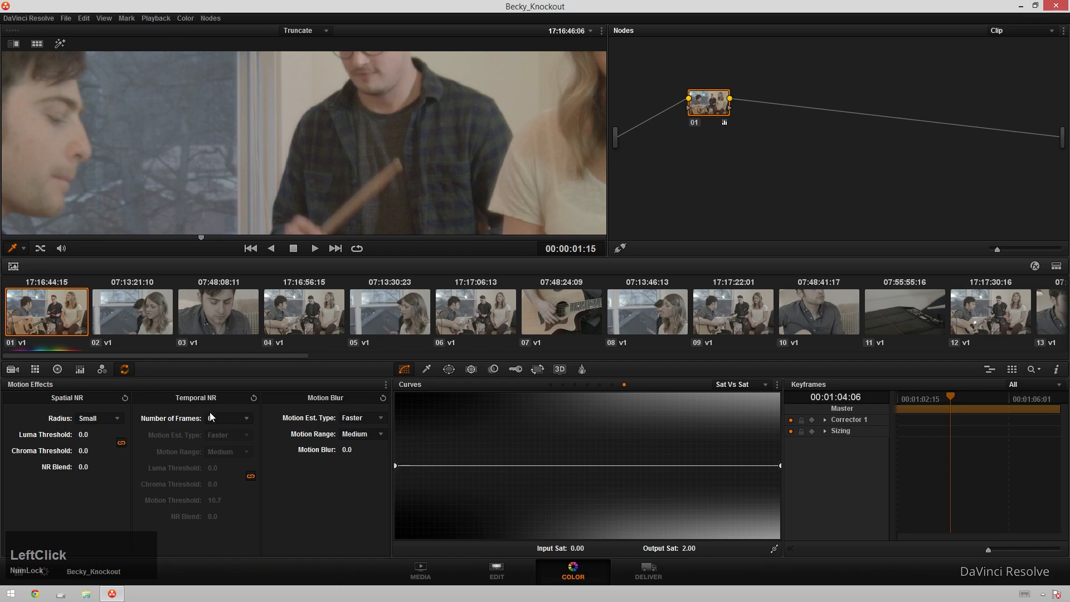
drag(727, 108, 688, 115)
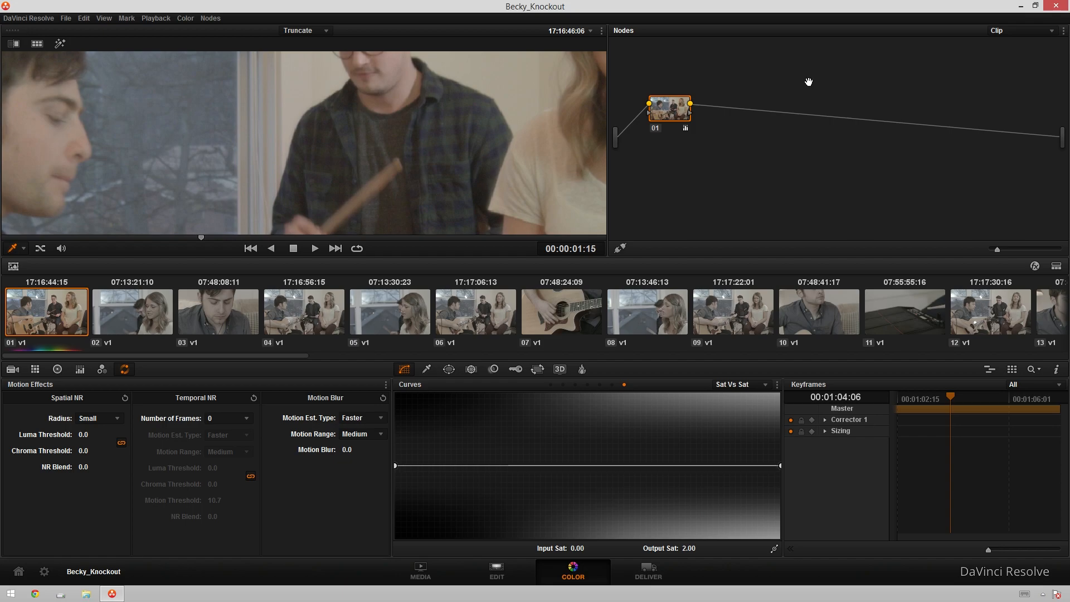
key(ctrl+z)
click(38, 309)
key(ctrl+a)
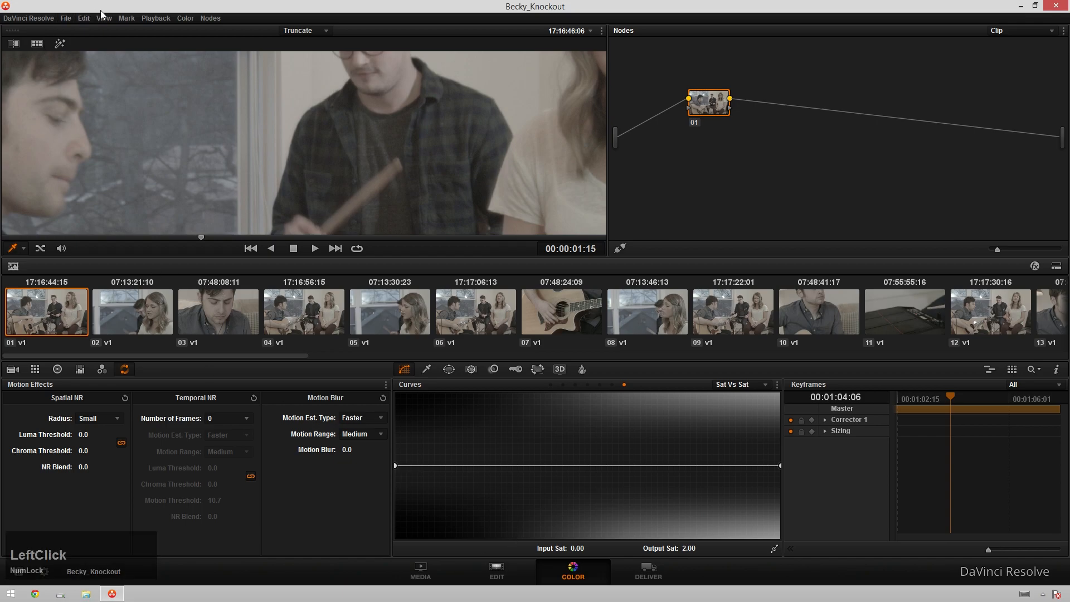
click(153, 20)
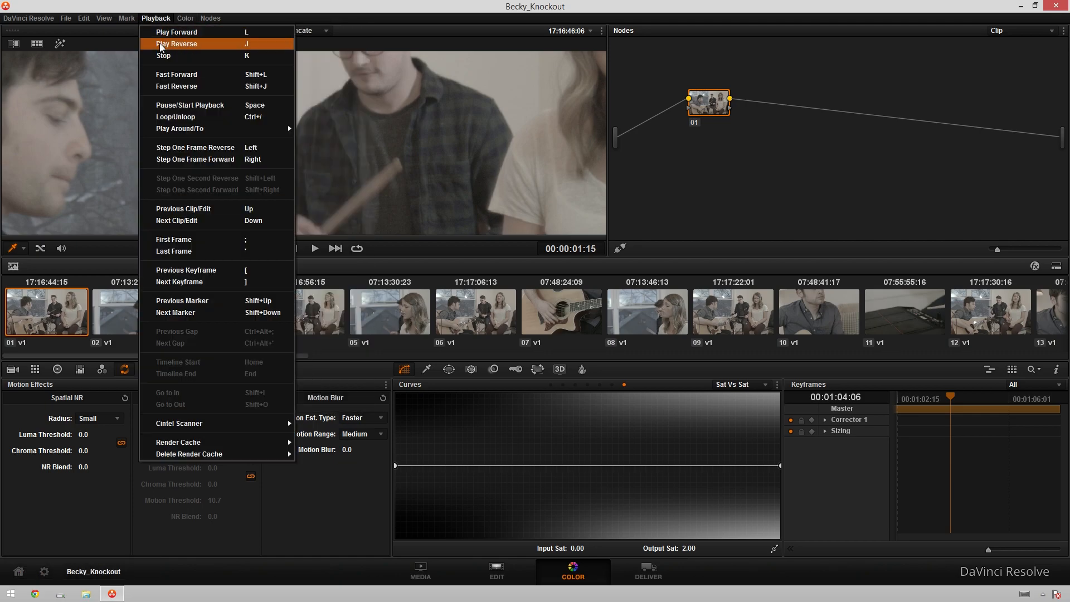
mouse_move(211, 19)
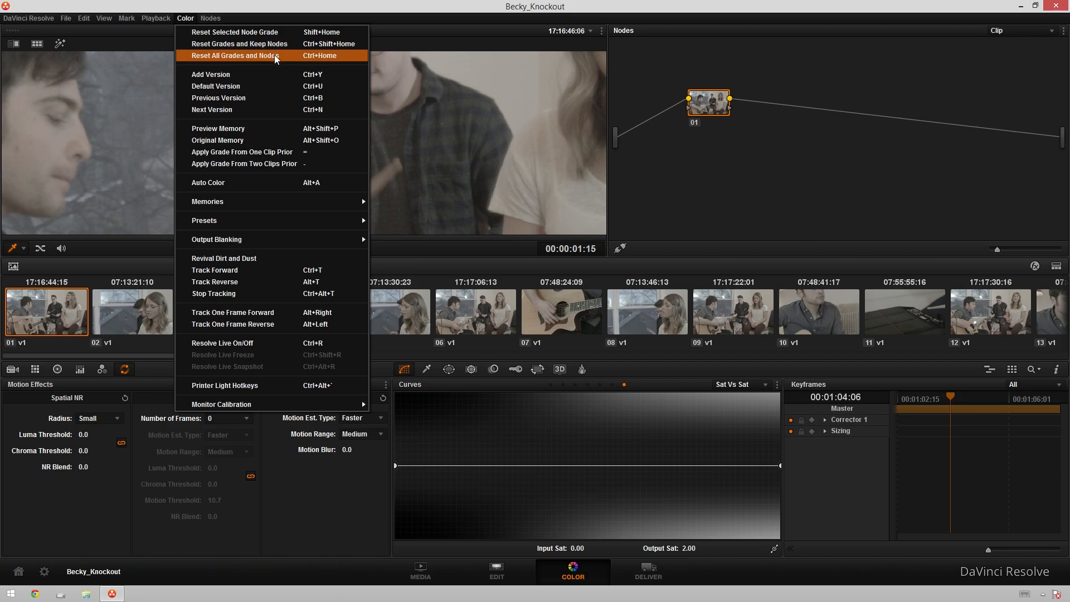
mouse_move(312, 204)
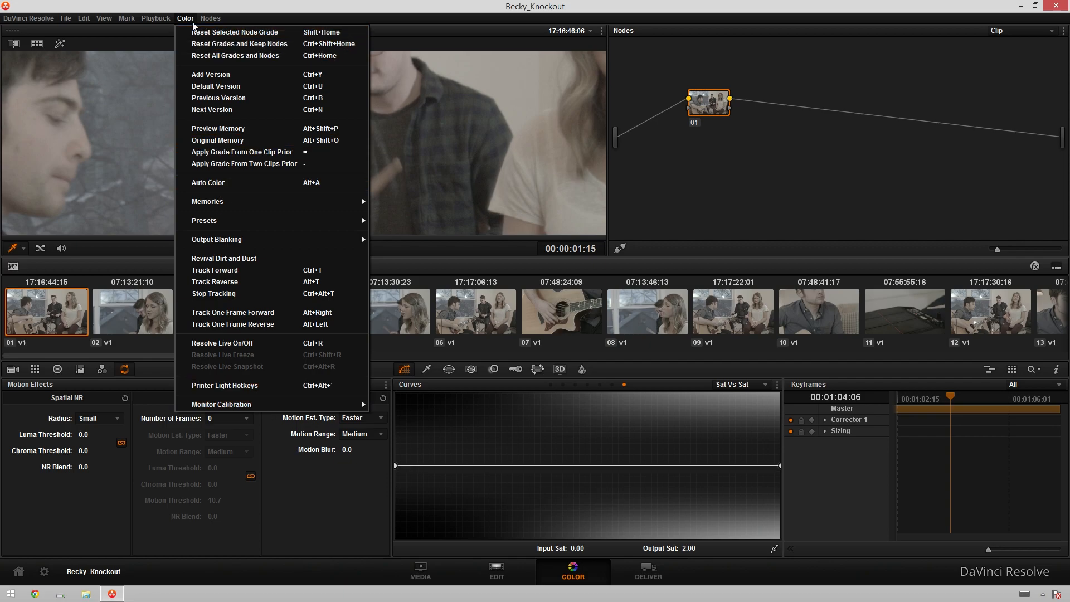
click(217, 19)
click(83, 18)
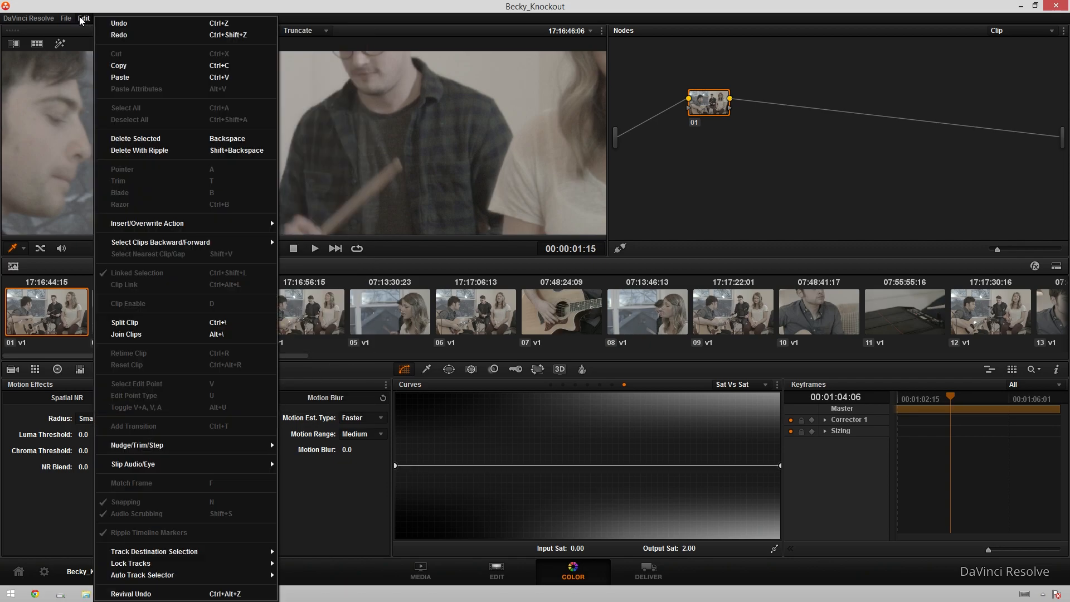
mouse_move(127, 18)
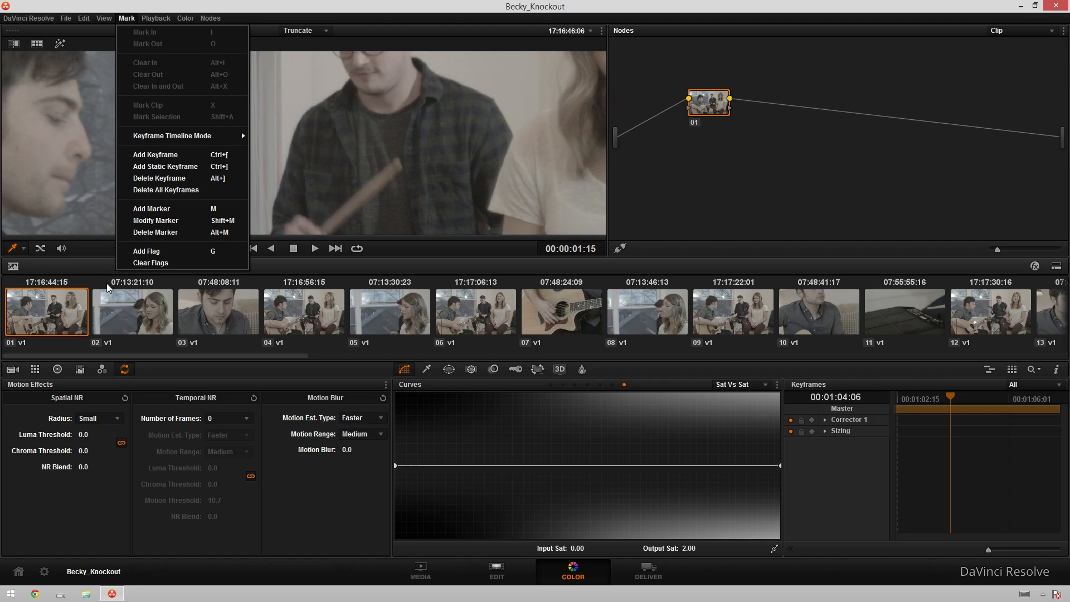
mouse_move(166, 13)
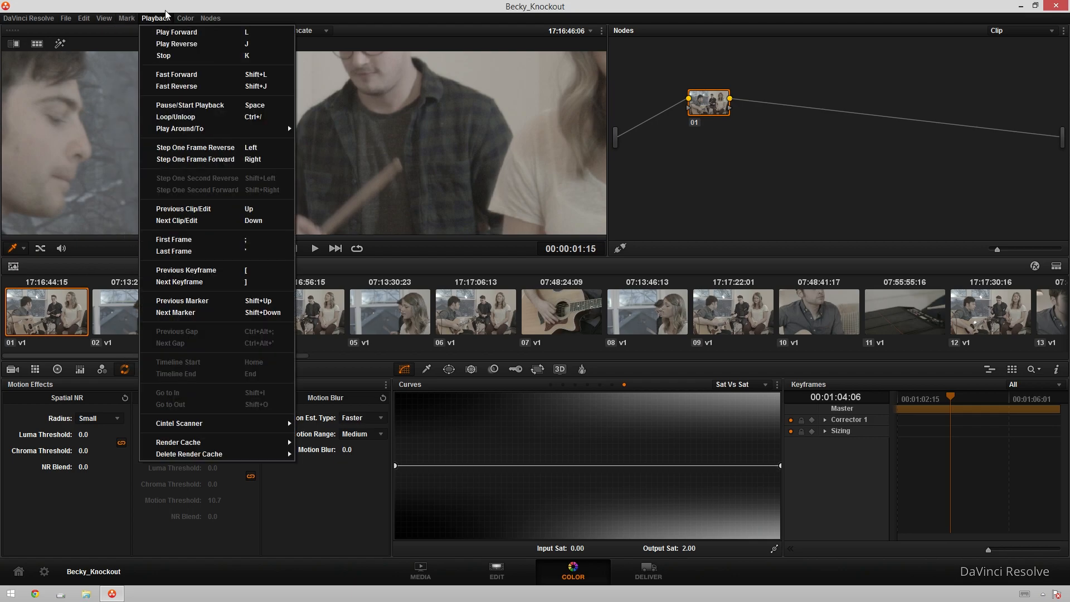
Step: Switch clips 01 through 42 of the Truncate timeline to remote grades in one batch selection
click(52, 340)
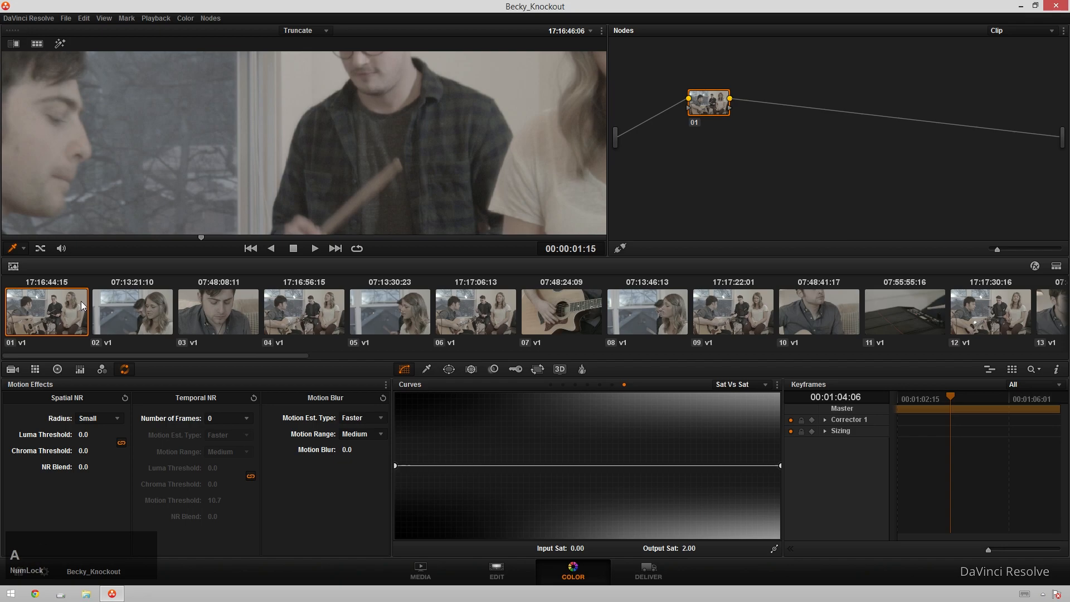
scroll(657, 314, down, 10)
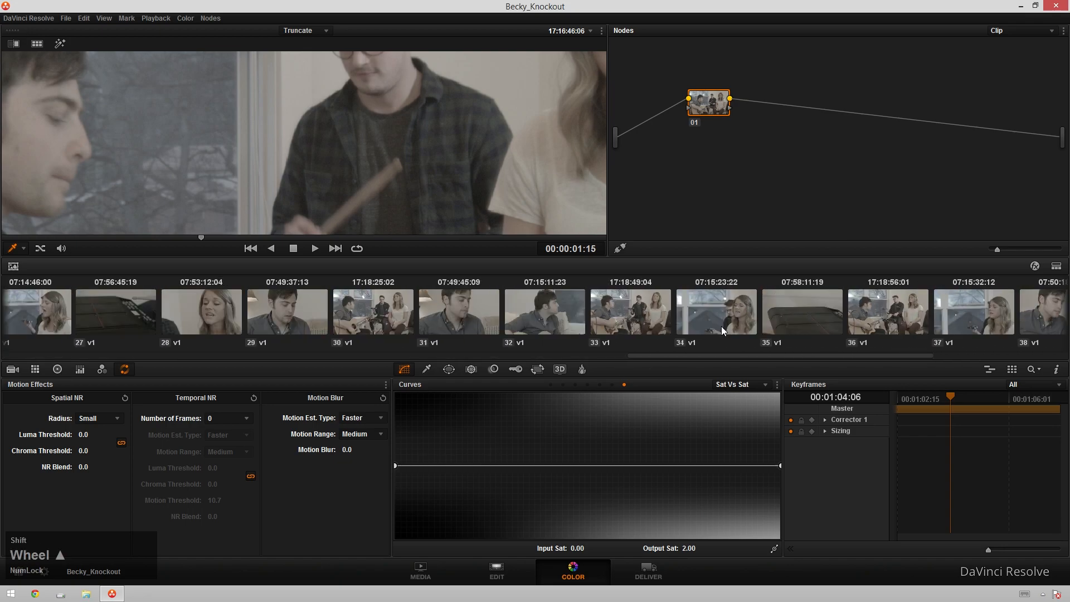
shift+click(945, 310)
right_click(944, 309)
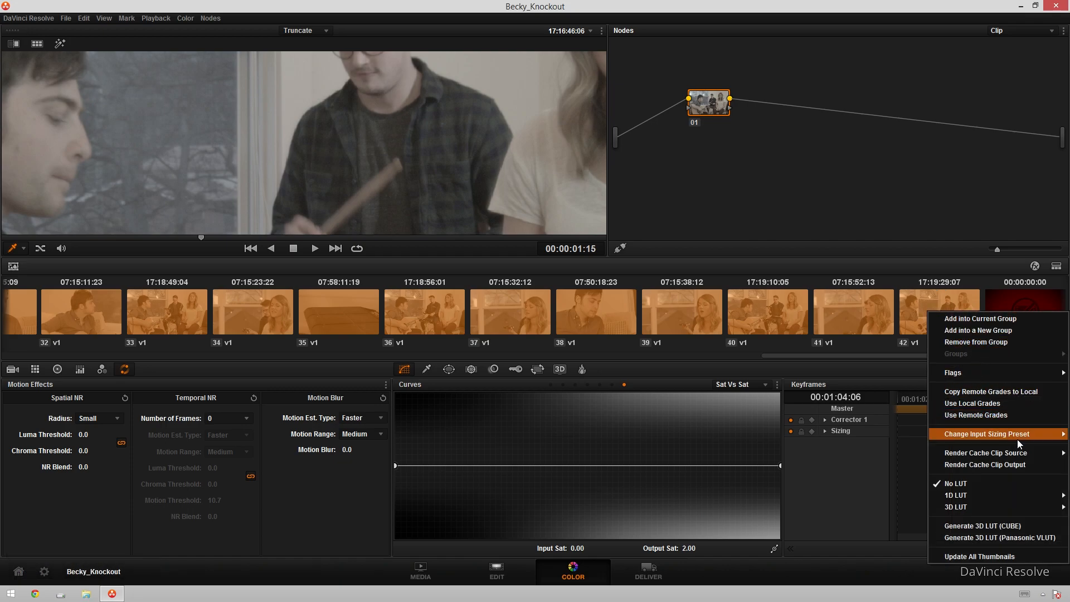
click(1016, 414)
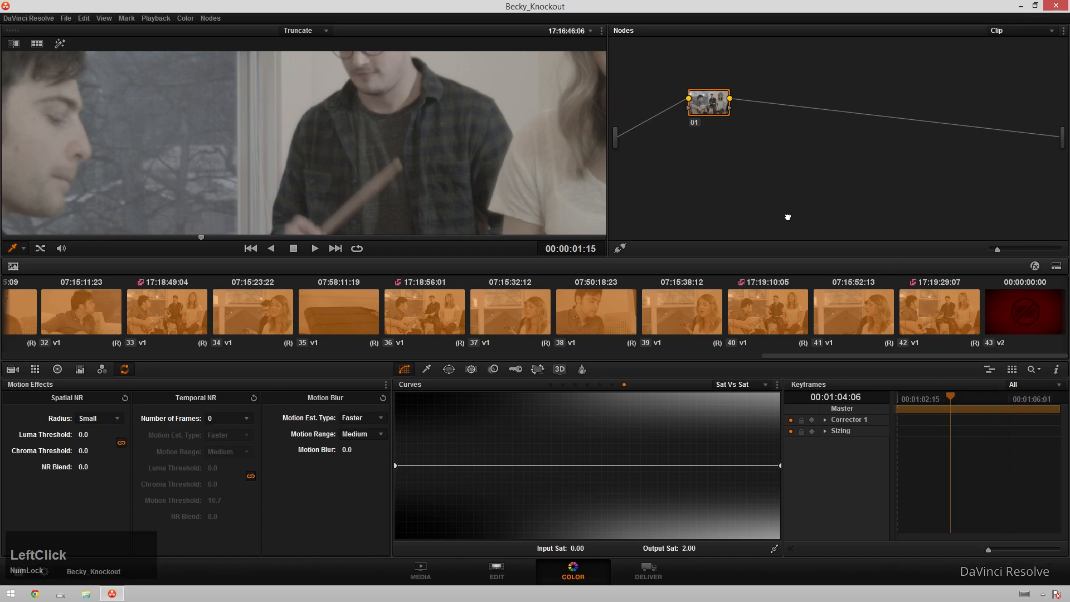
Step: Return to clip 01 and push its Offset color wheel strongly toward blue, about R 4.80, G 18.47, B 148.49
click(314, 325)
scroll(161, 323, left, 10)
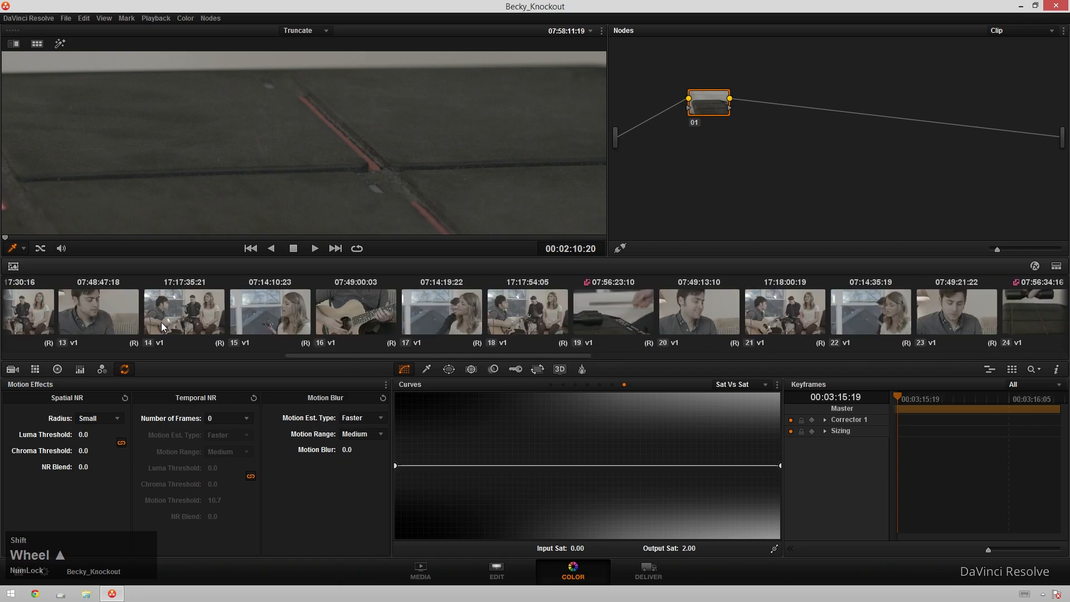
click(49, 306)
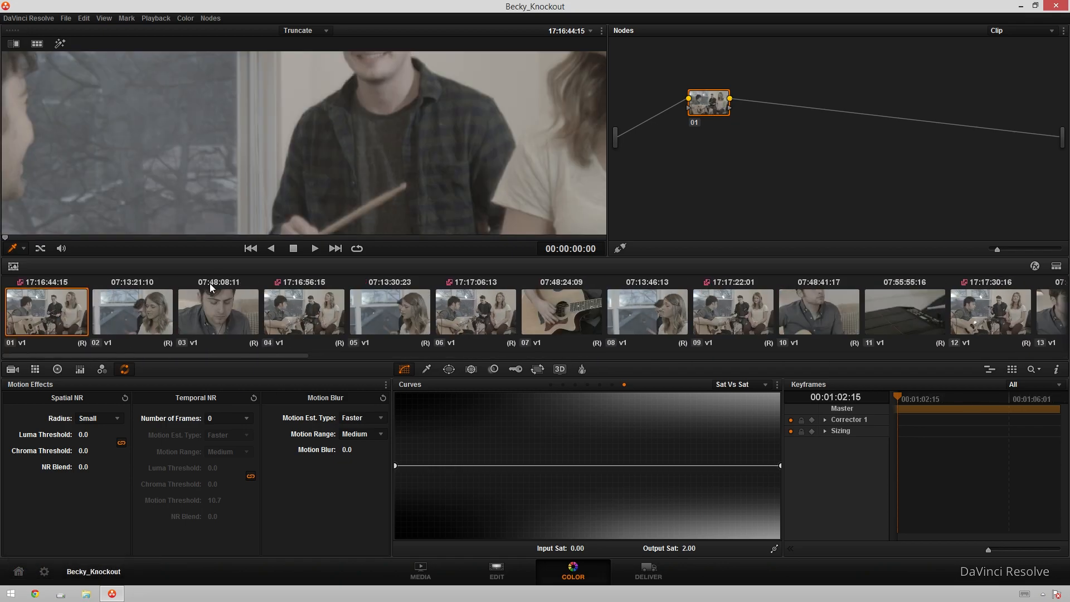
scroll(388, 146, down, 3)
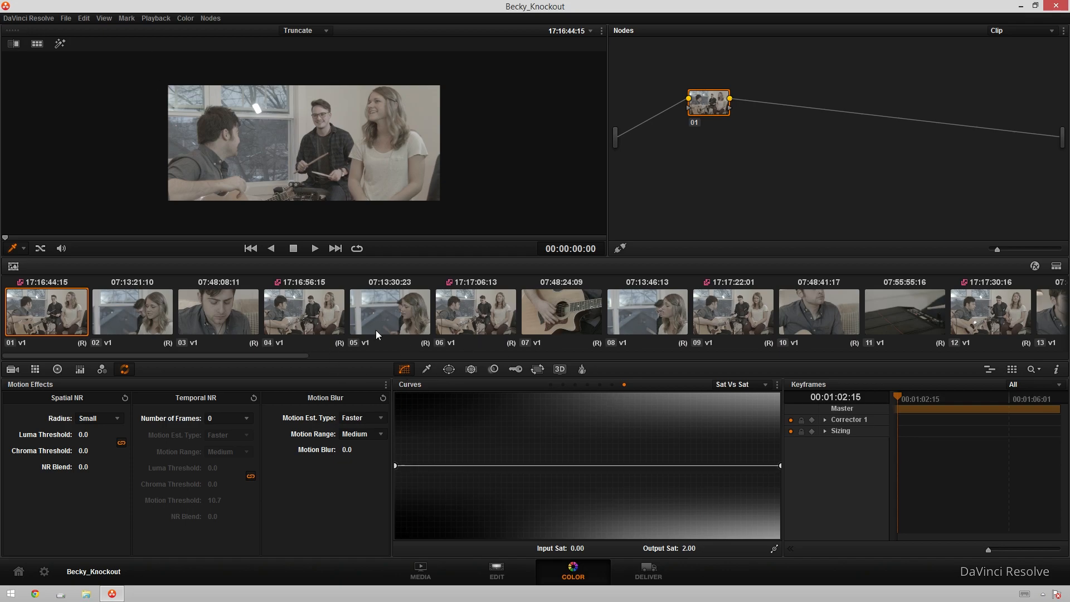
click(57, 369)
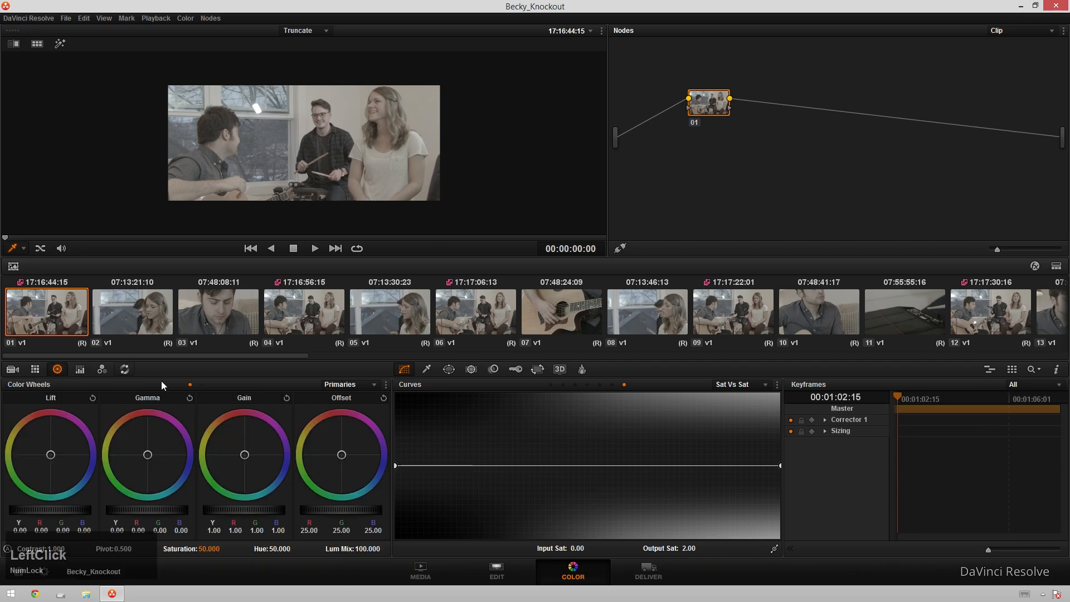
drag(341, 479, 379, 463)
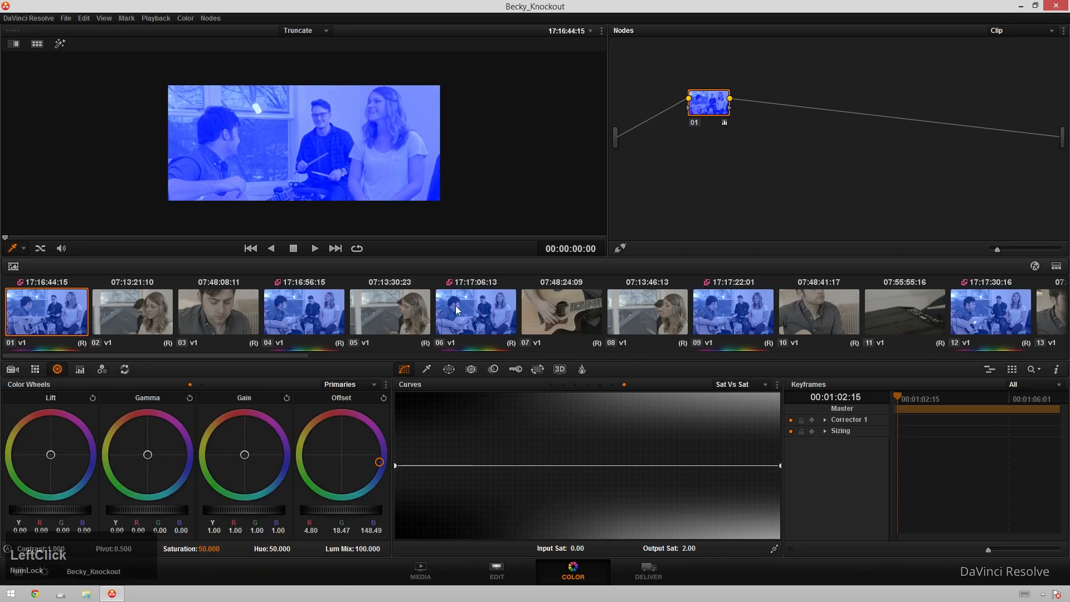
Step: Examine clips 04, 06 and 09 for the shared blue grade and return to clip 01
click(272, 311)
click(498, 311)
click(738, 314)
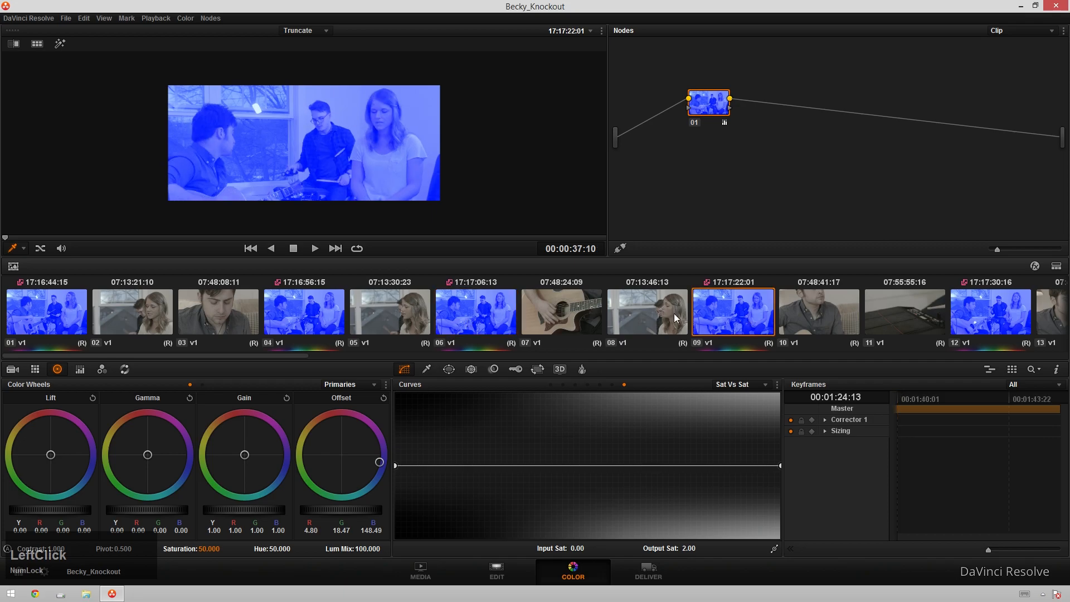
click(344, 326)
click(74, 329)
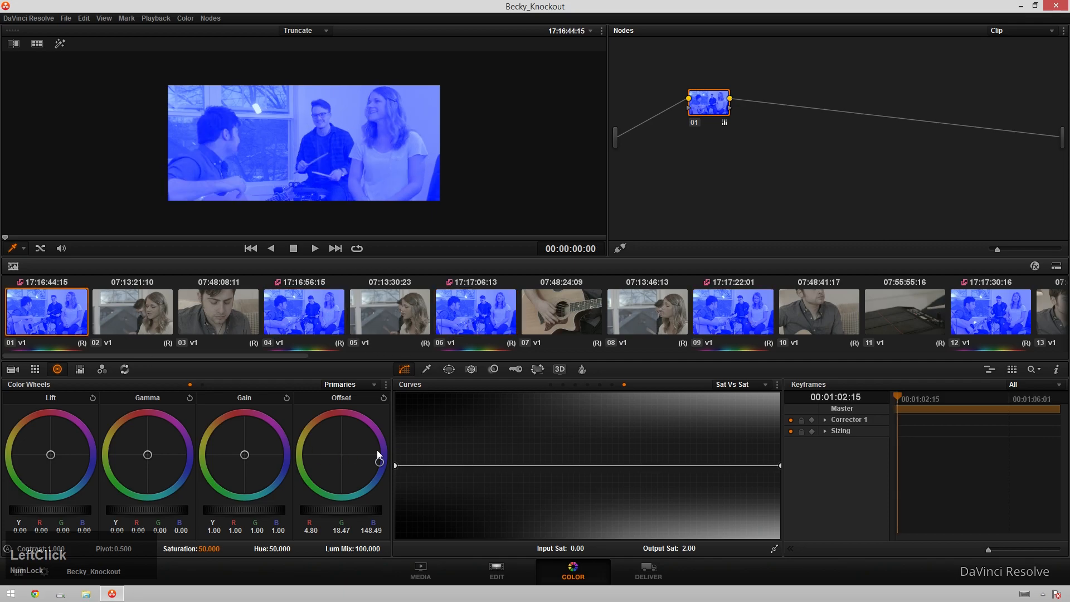
Step: Reset the Offset color wheel on clip 01 to its default
double_click(375, 467)
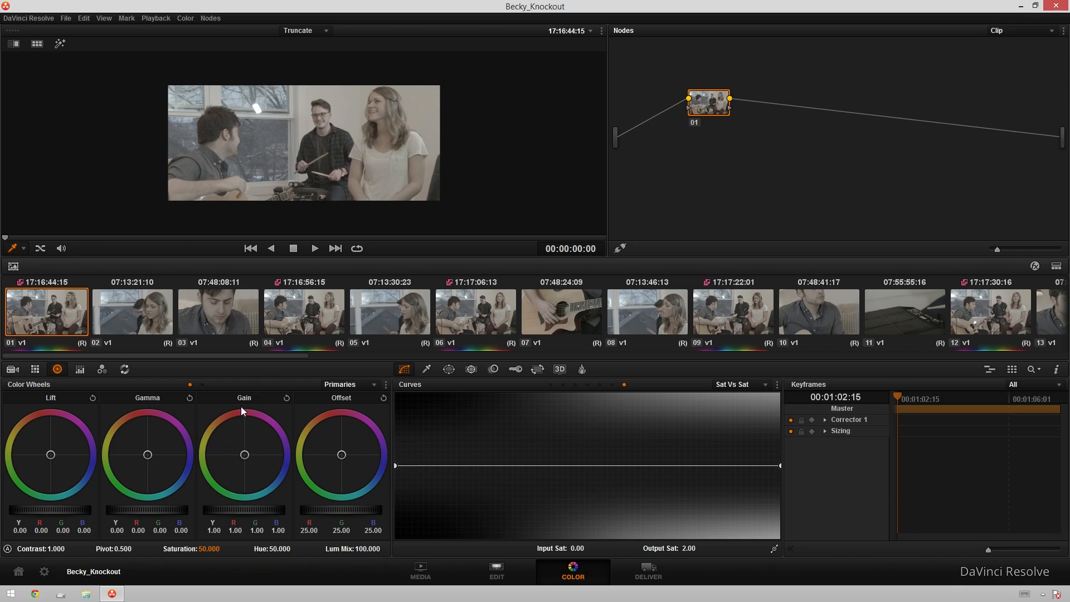
key(ctrl+z)
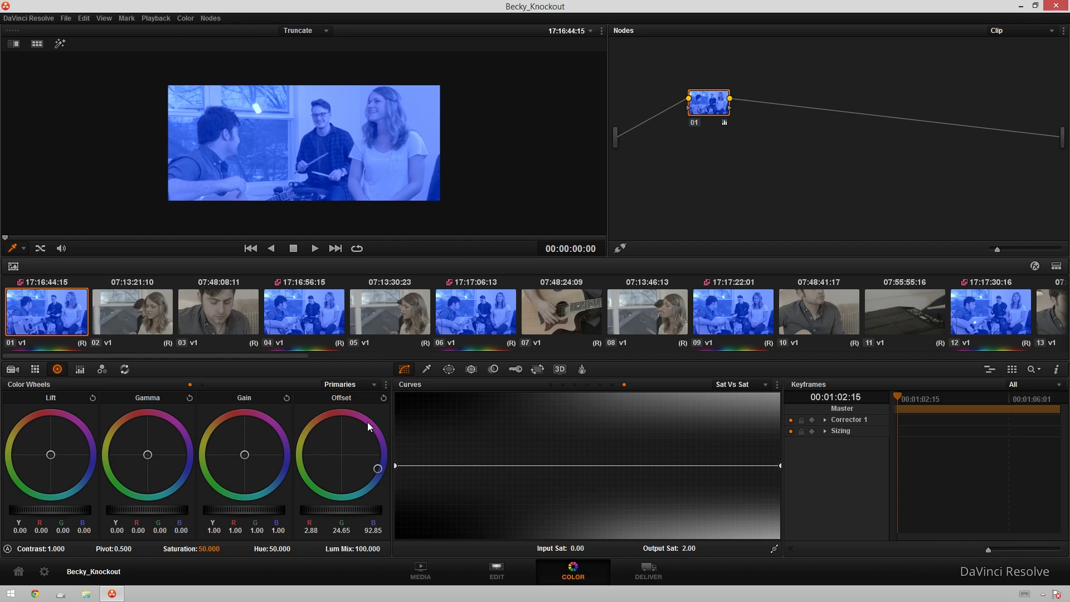
click(383, 397)
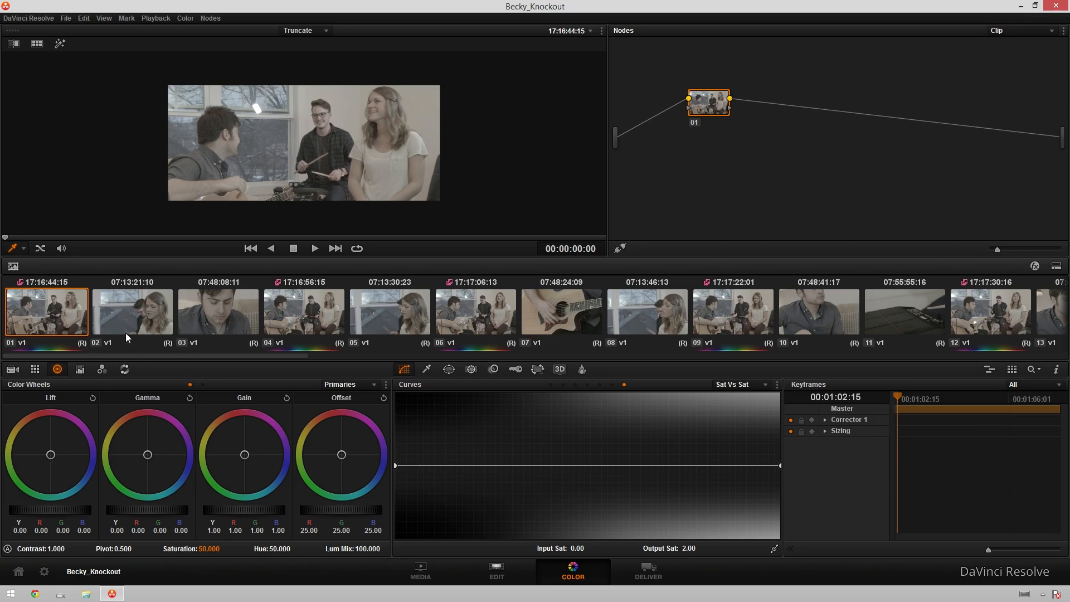
Step: Inspect clip 01 in the enlarged viewer and check clips 02 to 04 for which clips share each source's grade
scroll(241, 124, up, 3)
scroll(249, 115, down, 2)
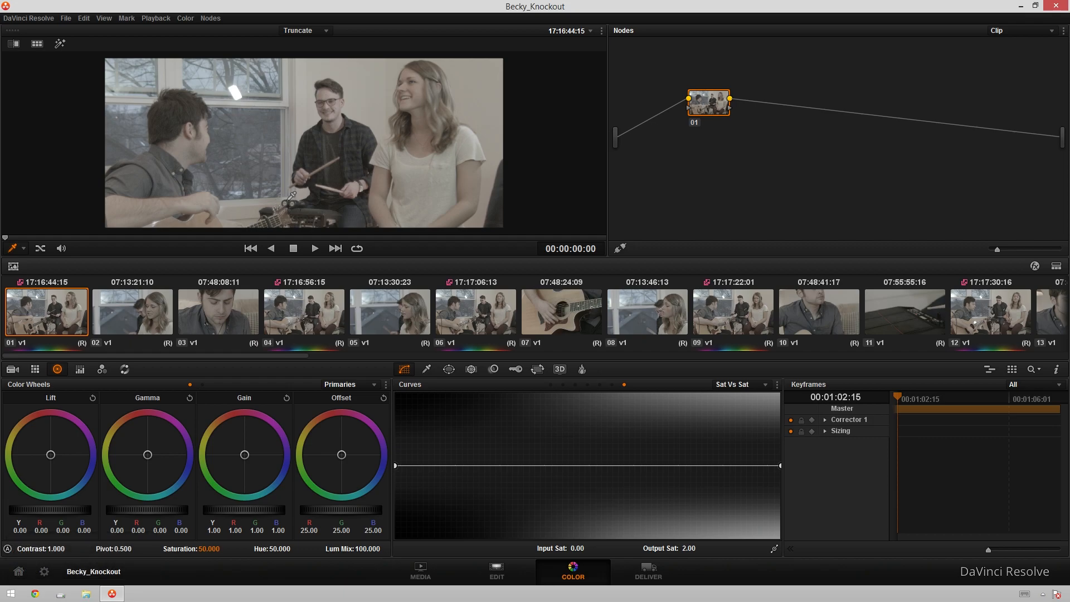
key(alt+f)
scroll(390, 178, up, 2)
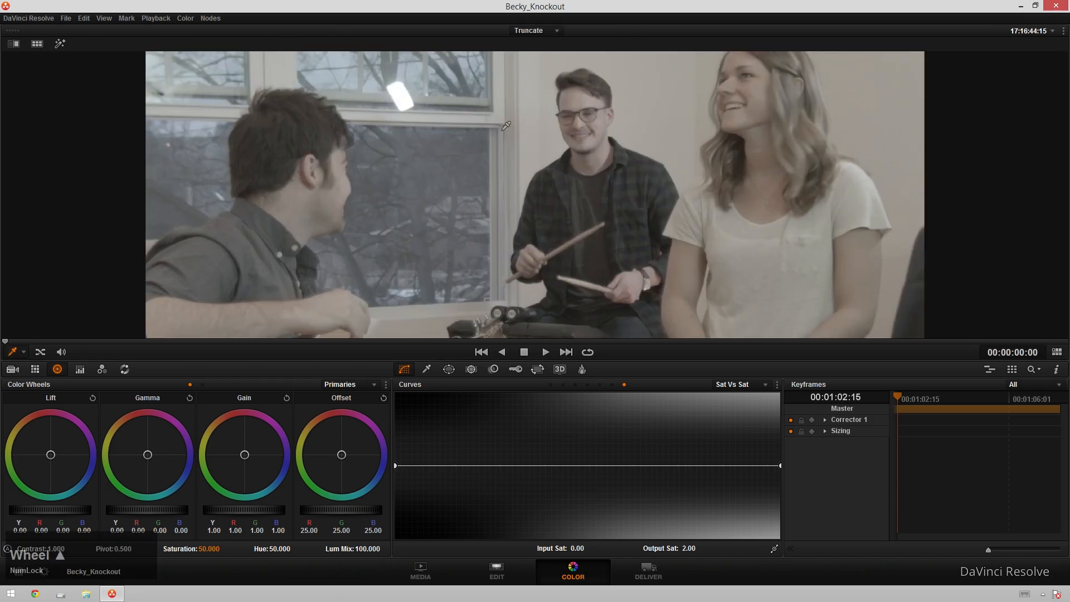
key(alt+f)
click(136, 309)
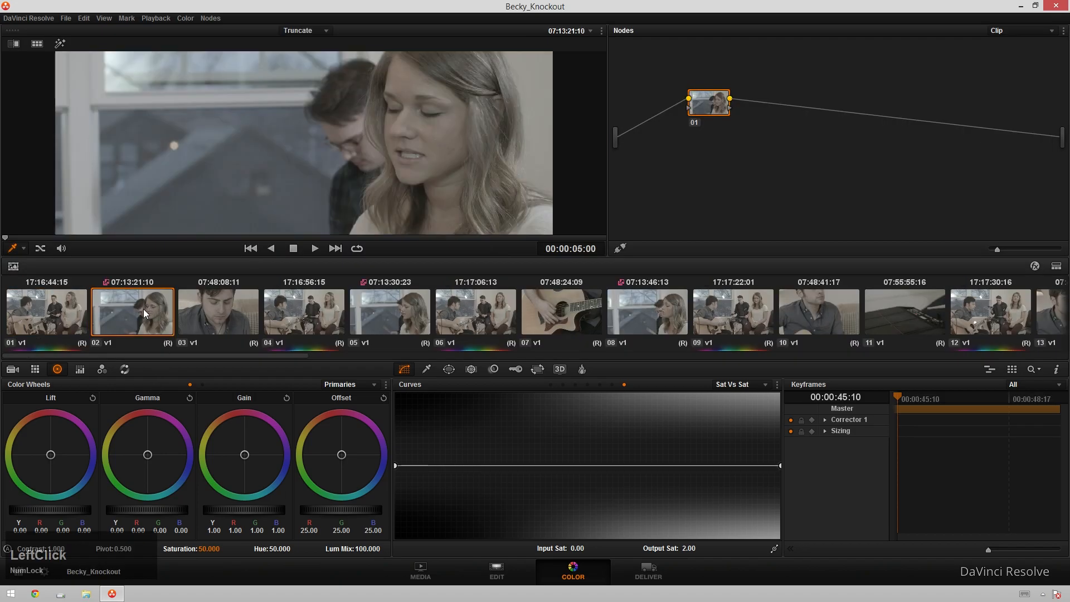
click(213, 295)
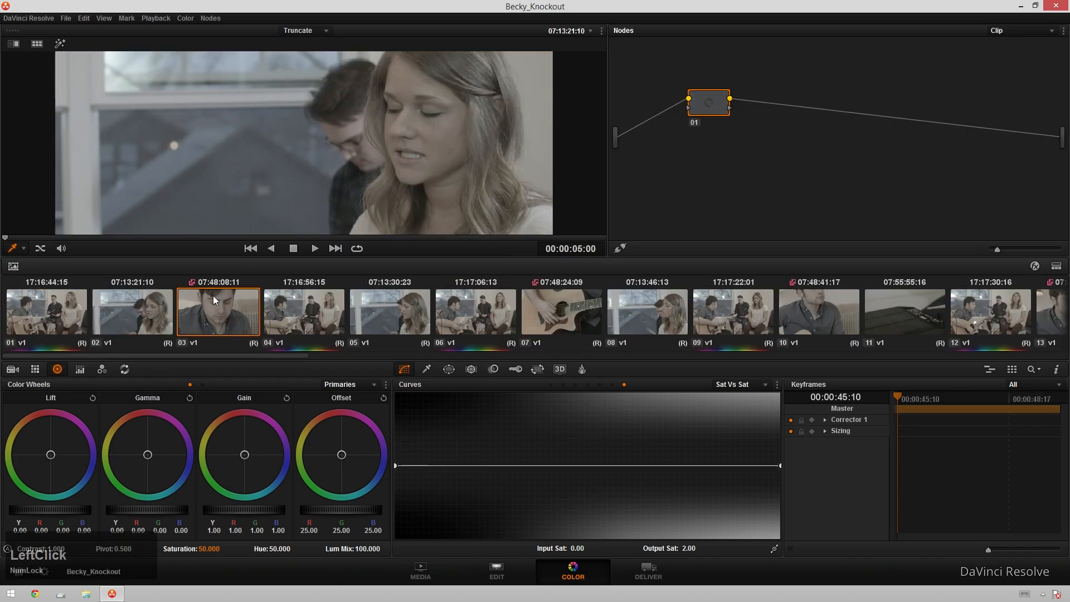
click(311, 322)
click(46, 315)
Step: Set clip 01's saturation to 95.2 and shape its Sat Vs Sat curve with a 0.01 low end and a point at input 0.07, output 0.79
key(alt+f)
scroll(470, 90, up, 2)
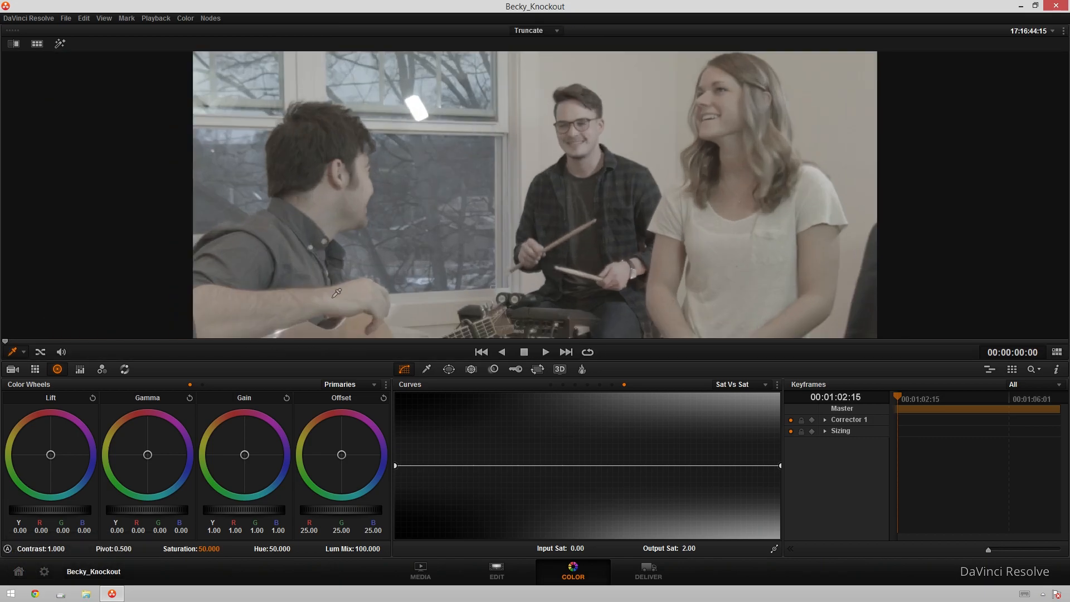
drag(212, 548, 244, 549)
drag(395, 465, 402, 551)
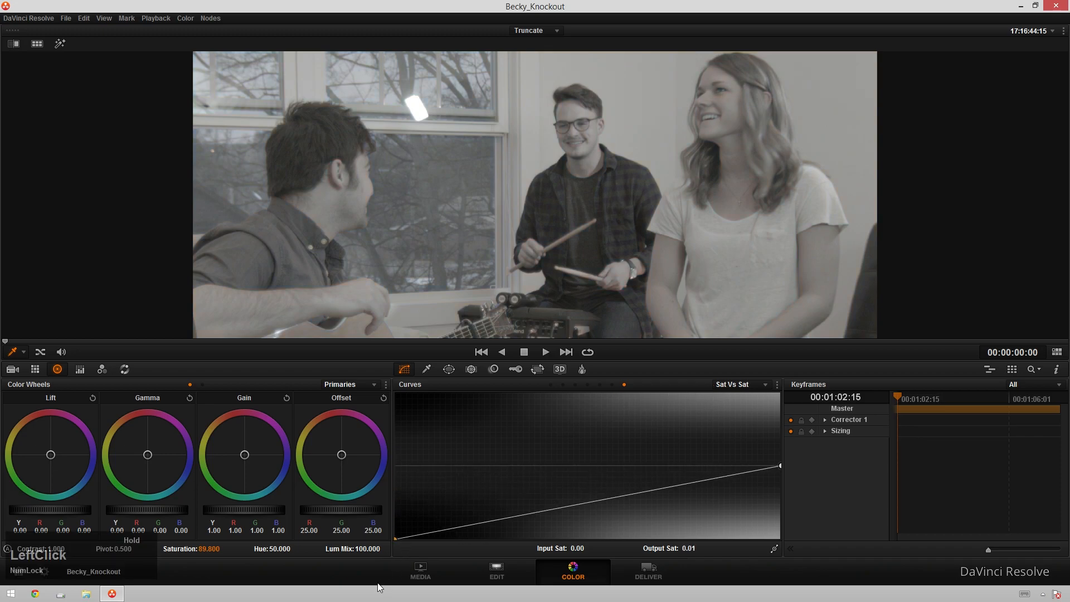
drag(574, 505, 542, 466)
drag(707, 465, 685, 449)
drag(211, 551, 218, 552)
drag(466, 493, 447, 481)
Step: Play clip 01 briefly and refine its Sat Vs Sat curve: low end 0.30, lower point 0.06/0.85, upper point 0.29/1.03
key(space)
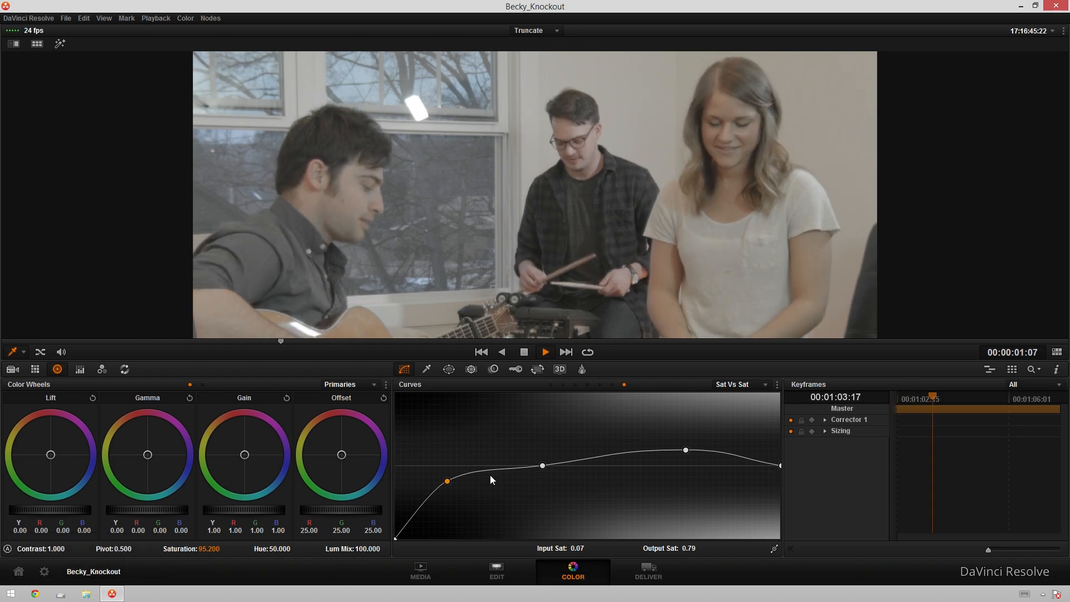
key(space)
drag(447, 482, 443, 477)
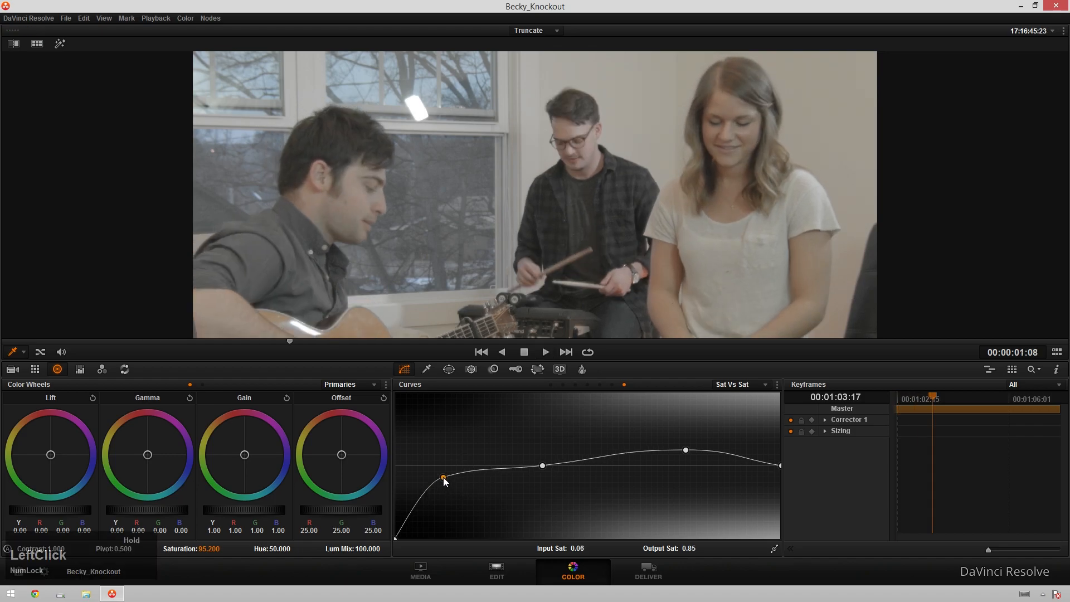
drag(396, 537, 397, 521)
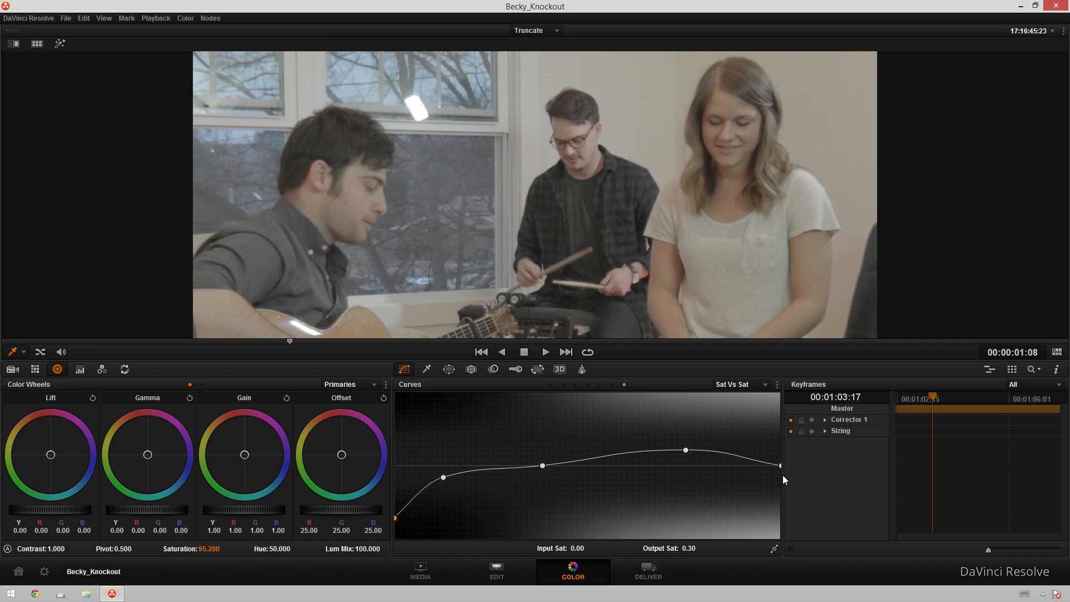
drag(781, 466, 619, 465)
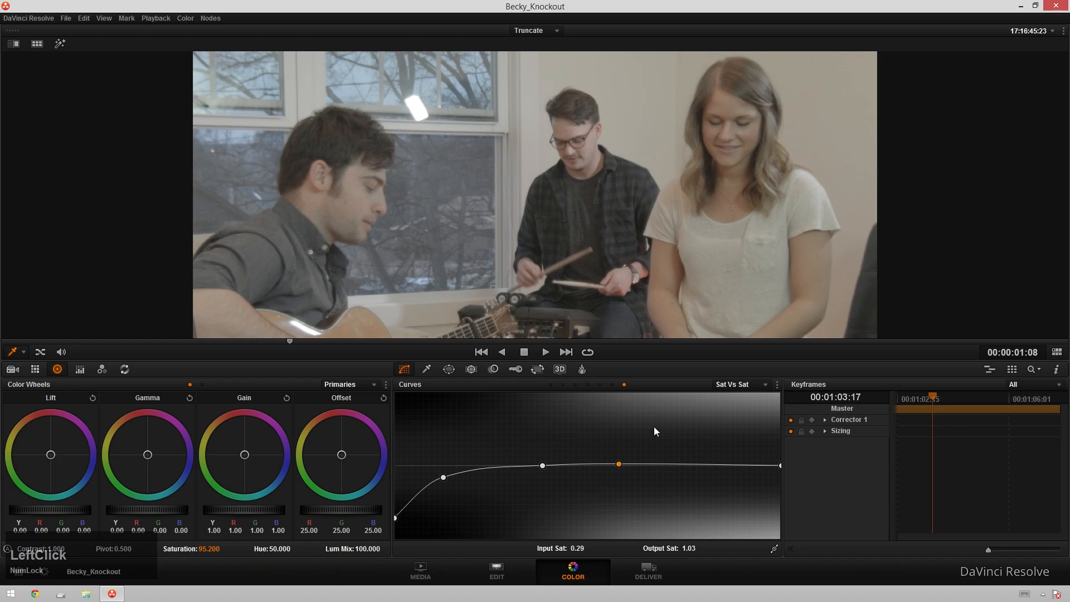
Step: Desaturate clip 01's shadows and highlights with the Lum Vs Sat curve, holding midtones with points at 0.23/0.98 and 0.76/0.94
click(611, 384)
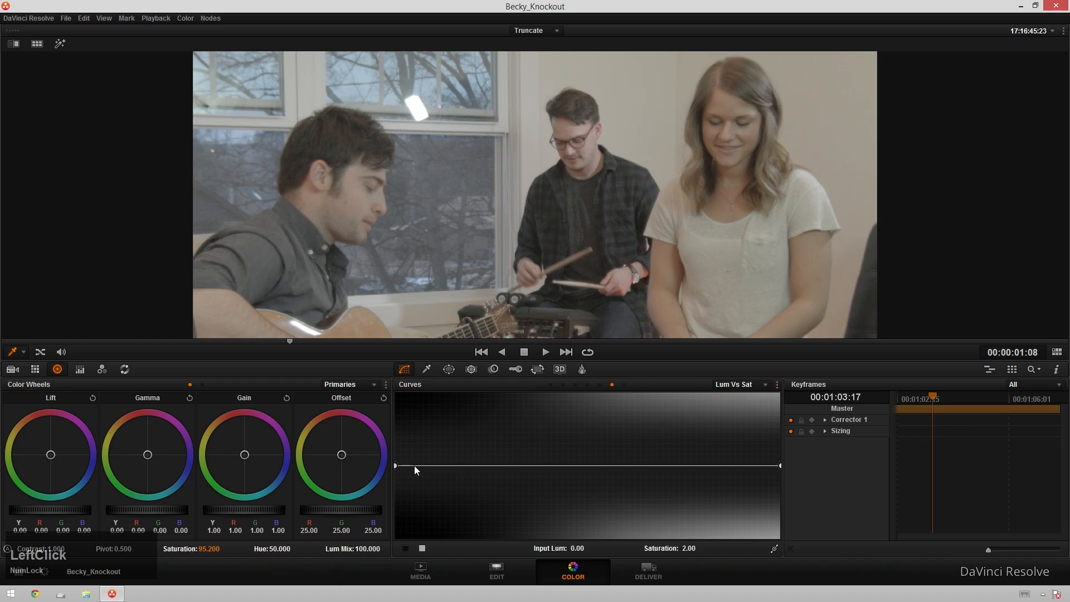
drag(392, 466, 395, 529)
drag(482, 513, 484, 467)
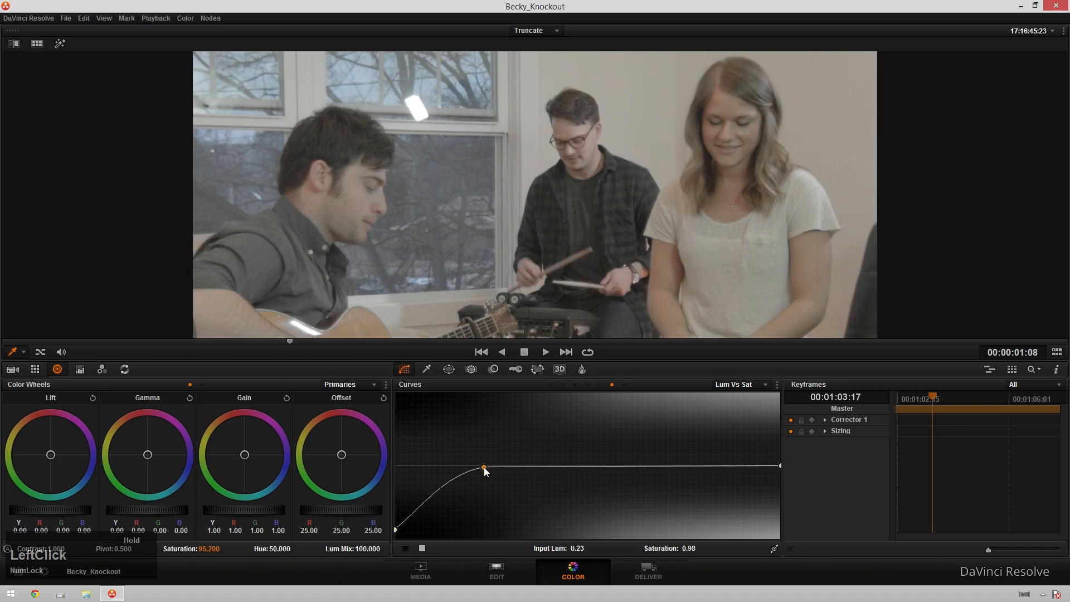
drag(779, 471, 688, 471)
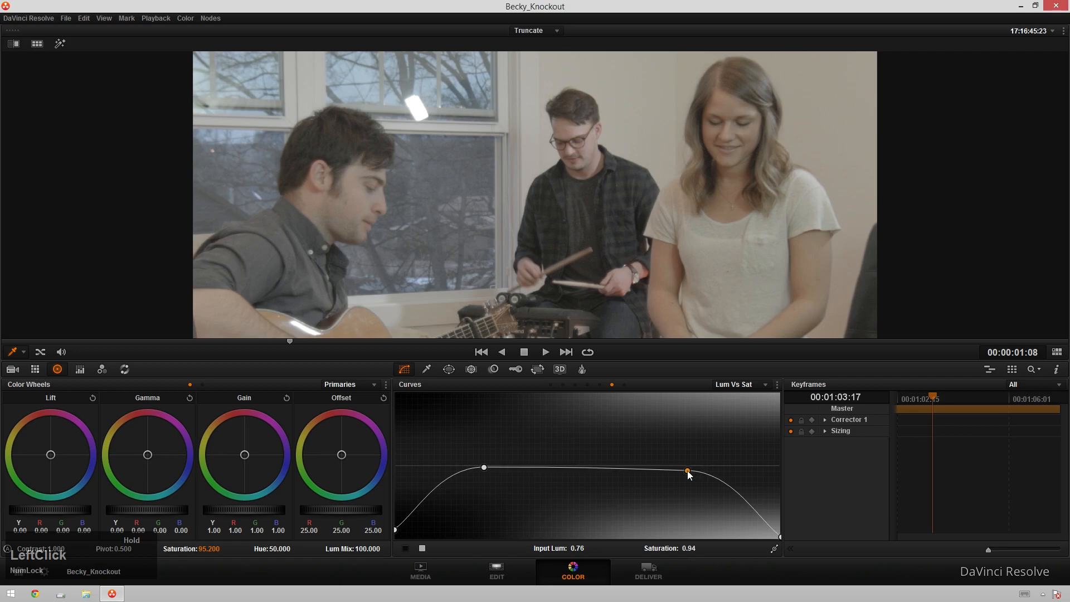
scroll(556, 182, down, 2)
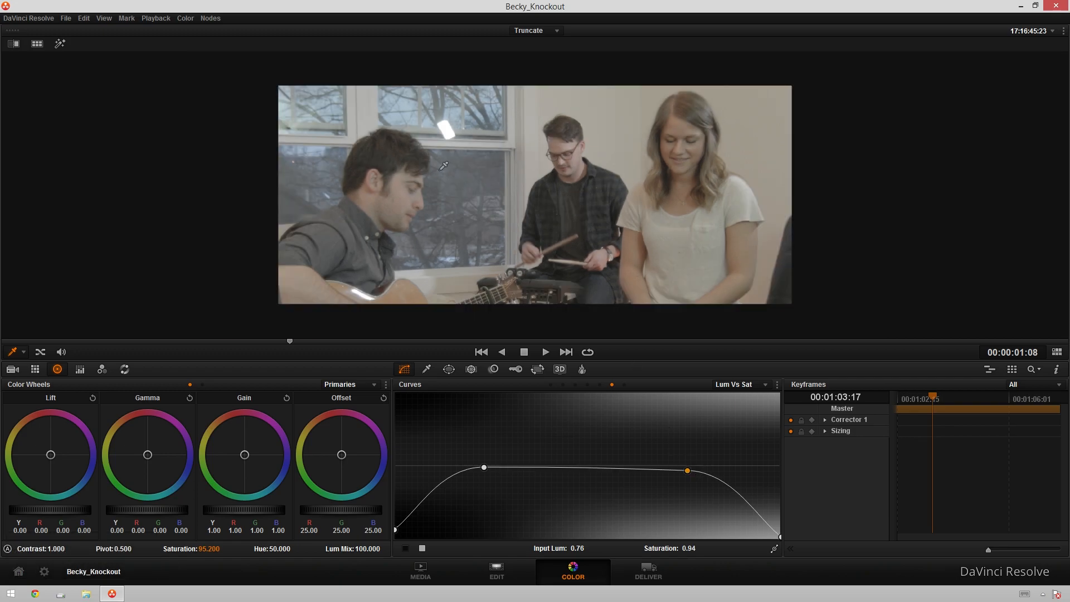
Step: Create a new remote version named BW 01 for clip 01
key(alt+f)
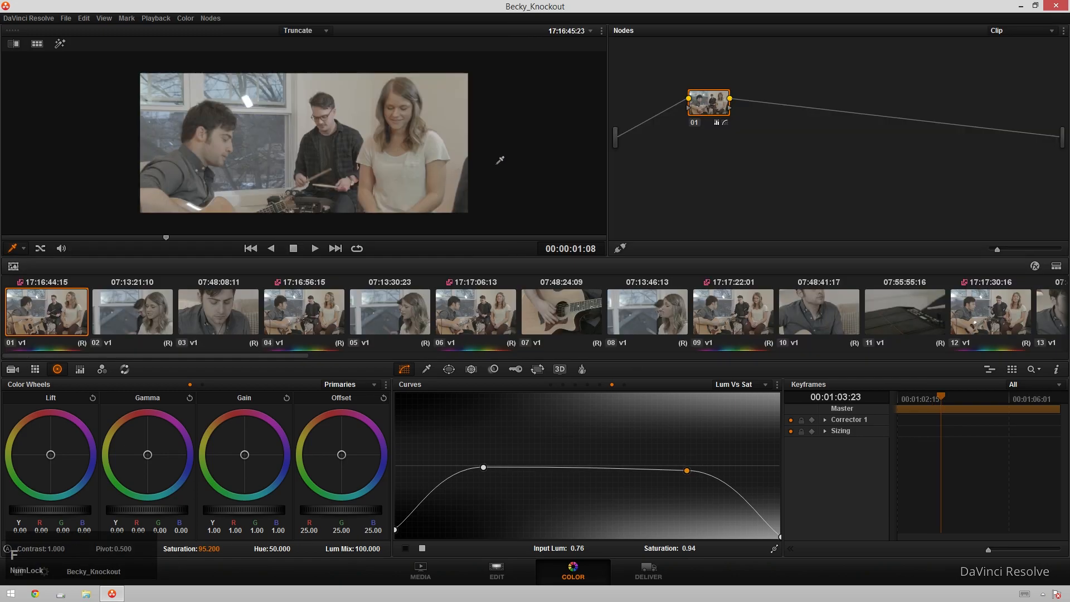
right_click(63, 316)
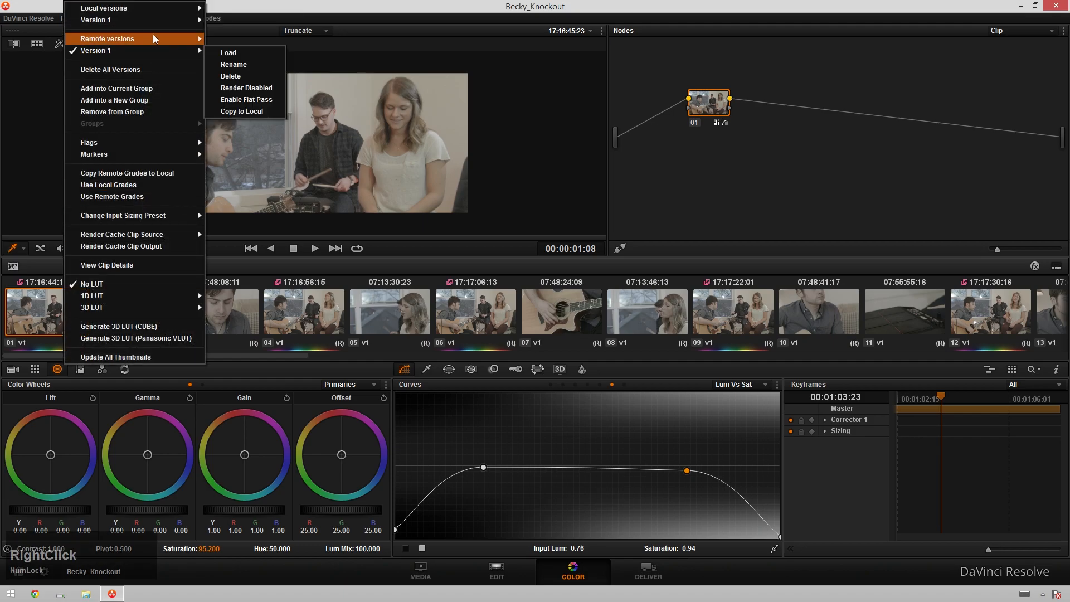
mouse_move(155, 37)
click(230, 40)
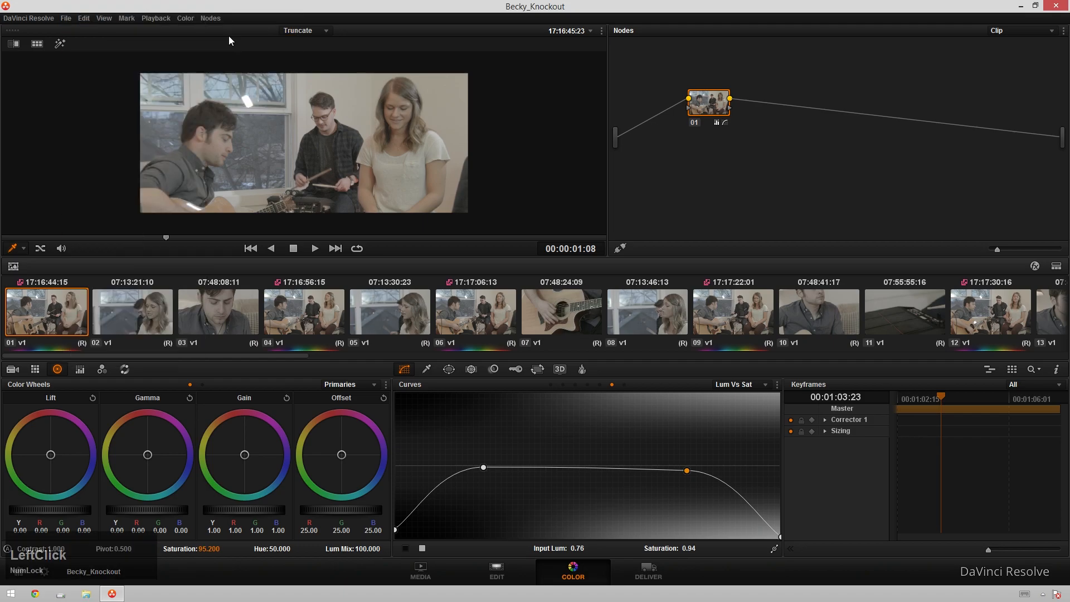
key(ctrl+a)
key(shift)
text(BW 01)
key(Return)
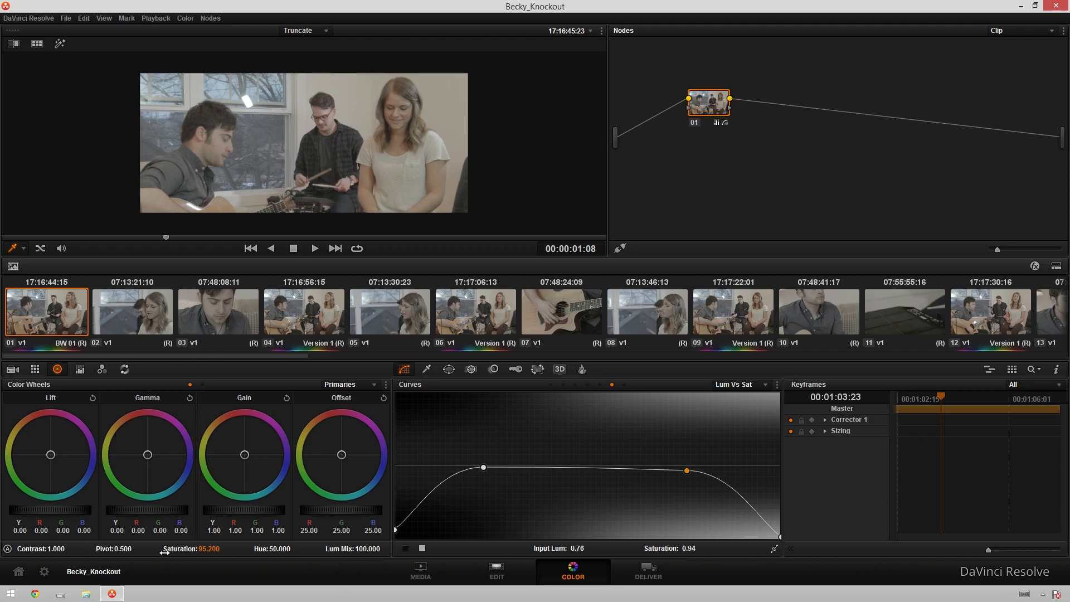
Step: Make clip 01 monochrome in the RGB Mixer, with red at 0.94, green at 2.00 and blue at -0.49
click(81, 369)
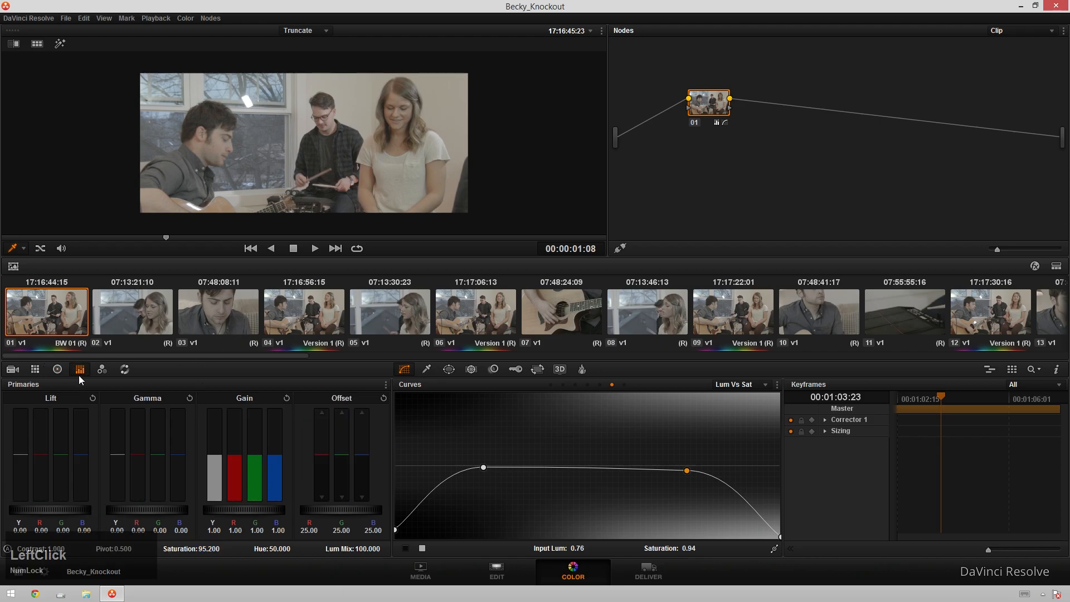
click(102, 370)
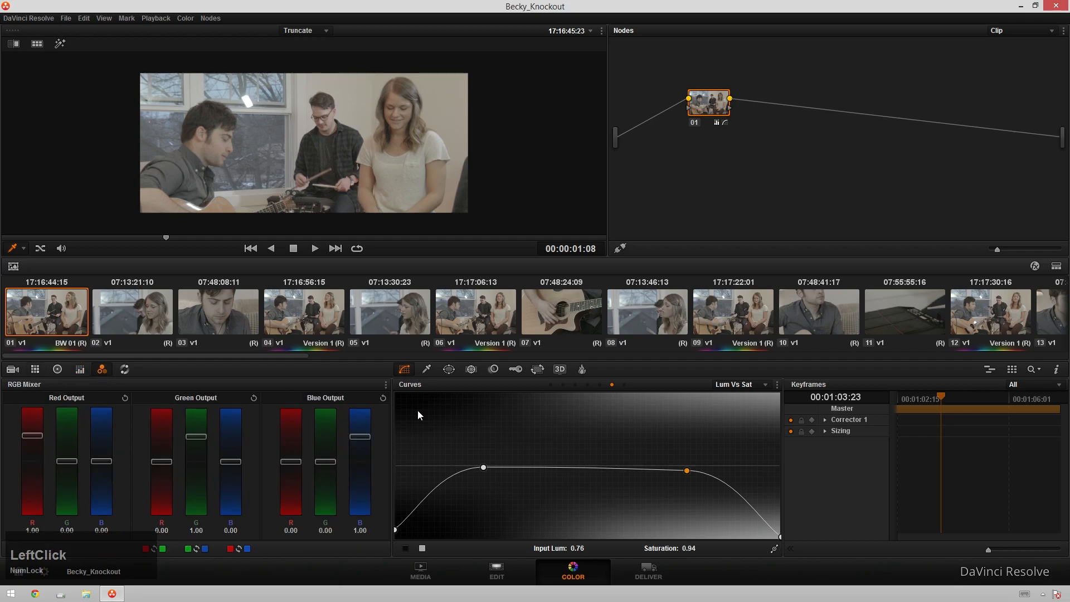
click(385, 385)
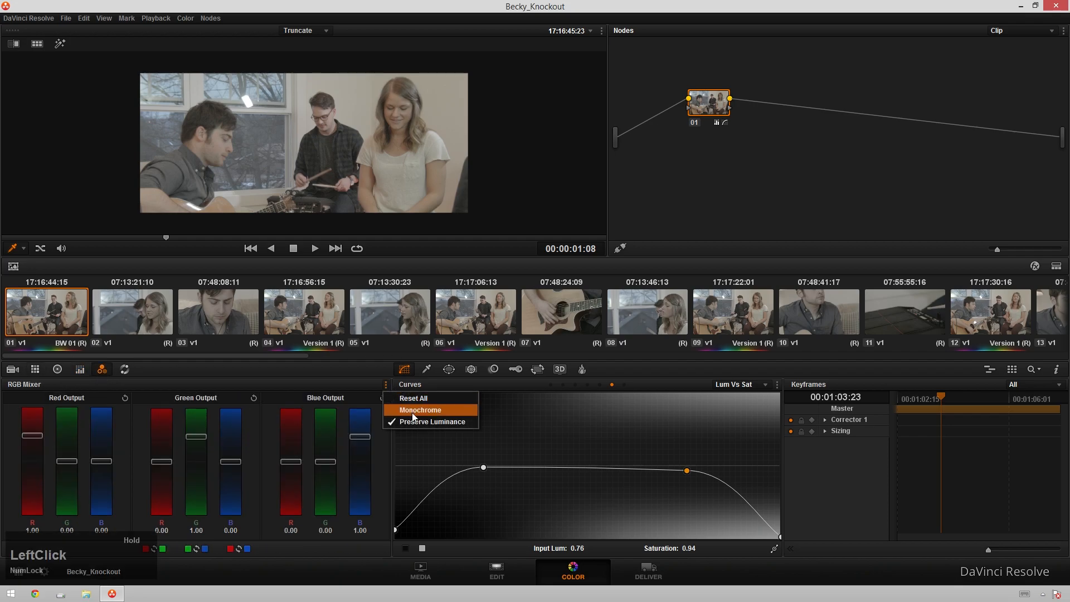
click(415, 411)
mouse_move(40, 450)
mouse_down()
mouse_move(39, 428)
mouse_move(45, 510)
mouse_move(51, 407)
mouse_move(50, 450)
mouse_move(41, 443)
mouse_up()
drag(195, 444, 198, 463)
mouse_move(359, 463)
mouse_down()
mouse_move(359, 510)
mouse_move(360, 448)
mouse_up()
drag(200, 468, 205, 397)
mouse_move(34, 445)
mouse_down()
mouse_move(41, 456)
mouse_move(44, 434)
mouse_move(42, 473)
mouse_move(43, 438)
mouse_up()
mouse_move(349, 456)
mouse_down()
mouse_move(357, 483)
mouse_move(358, 474)
mouse_up()
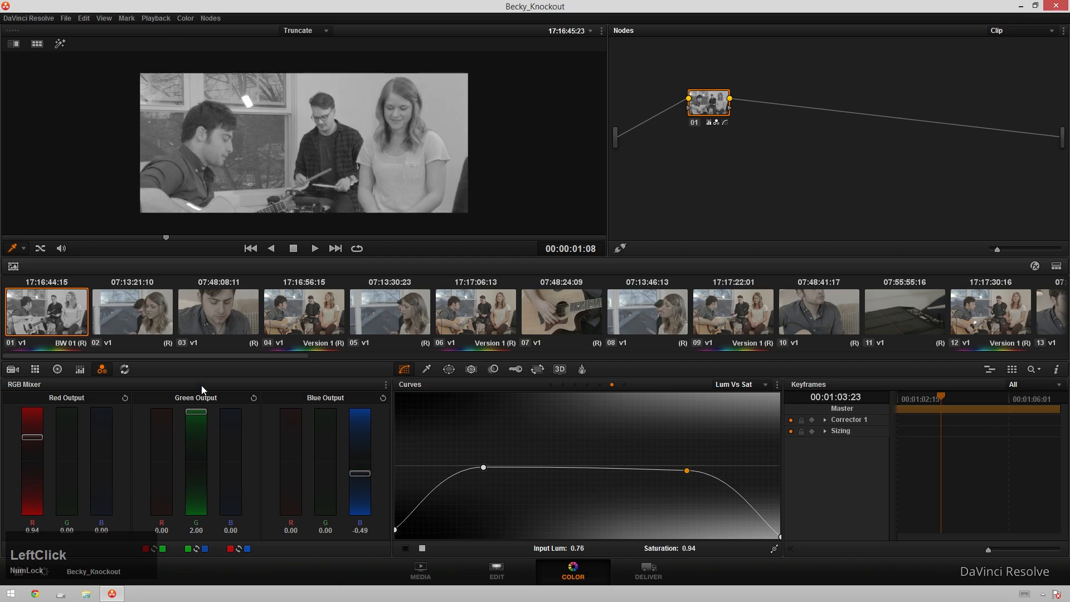
Step: Set the hue of clip 01's BW 01 grade to 14.6
click(57, 369)
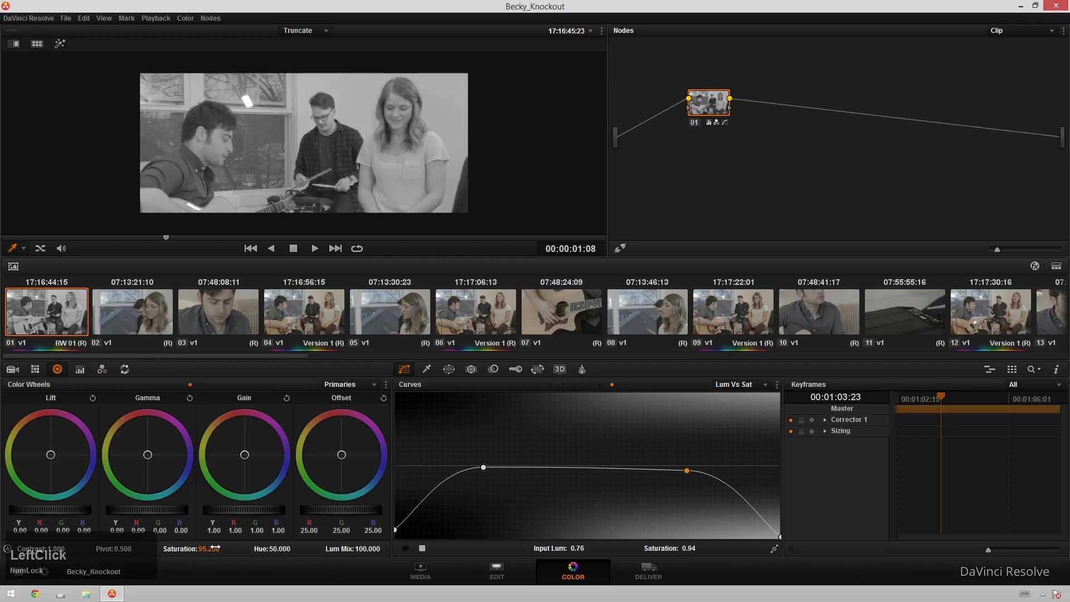
mouse_move(278, 548)
mouse_down()
mouse_move(293, 548)
mouse_move(266, 548)
mouse_move(293, 548)
mouse_up()
scroll(287, 102, up, 1)
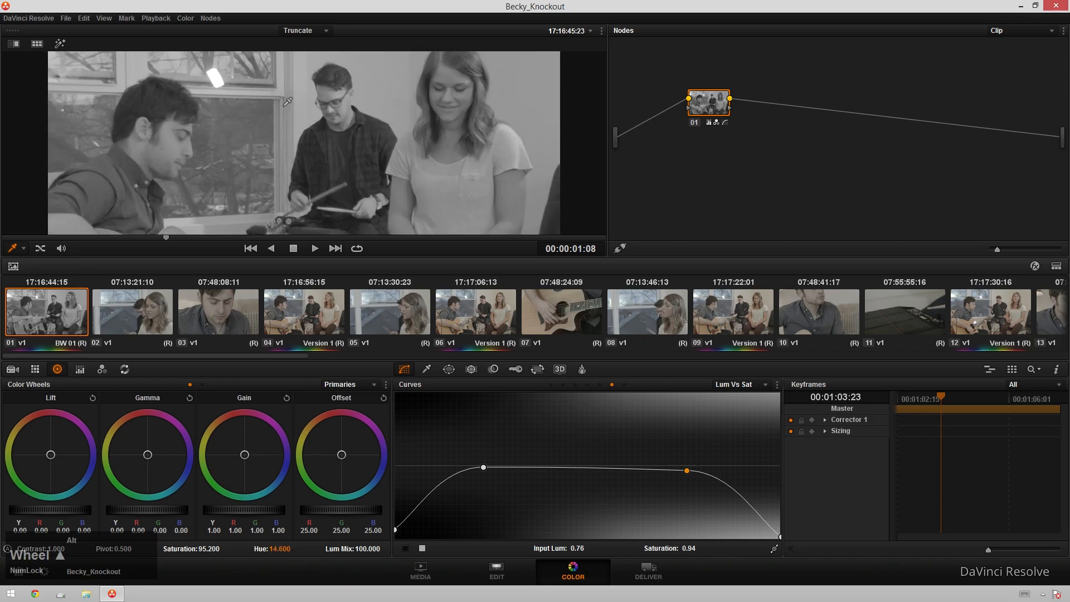
scroll(287, 102, down, 1)
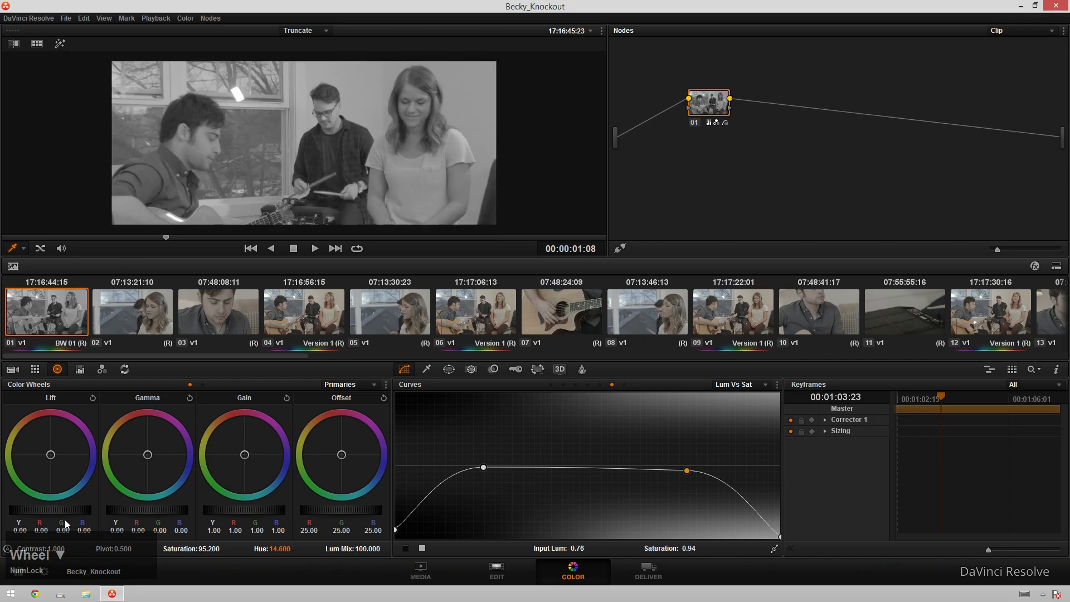
Step: Adjust the contrast of the BW 01 grade with lift at 0.00, gamma at -0.09 and gain at 1.25
scroll(63, 512, down, 2)
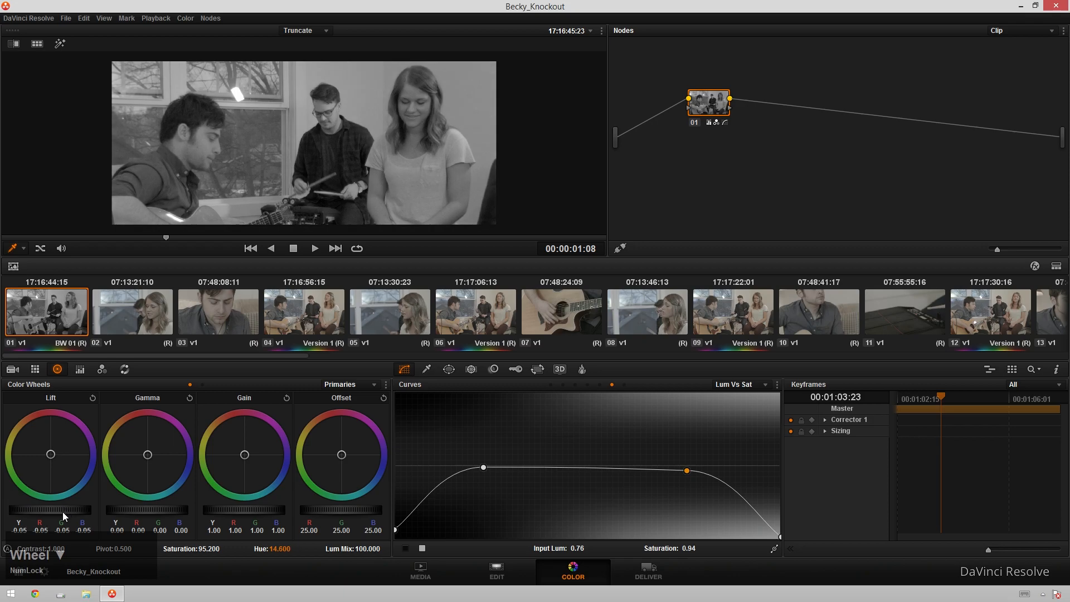
scroll(63, 511, down, 1)
scroll(62, 512, up, 3)
scroll(117, 511, down, 7)
scroll(117, 512, down, 2)
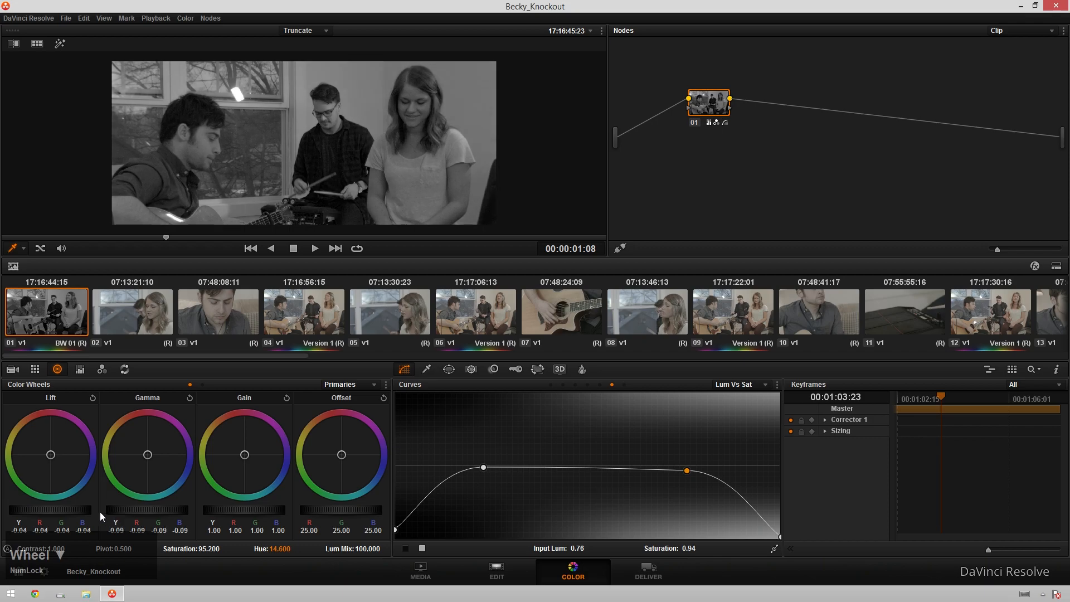
scroll(57, 506, up, 8)
scroll(57, 506, down, 1)
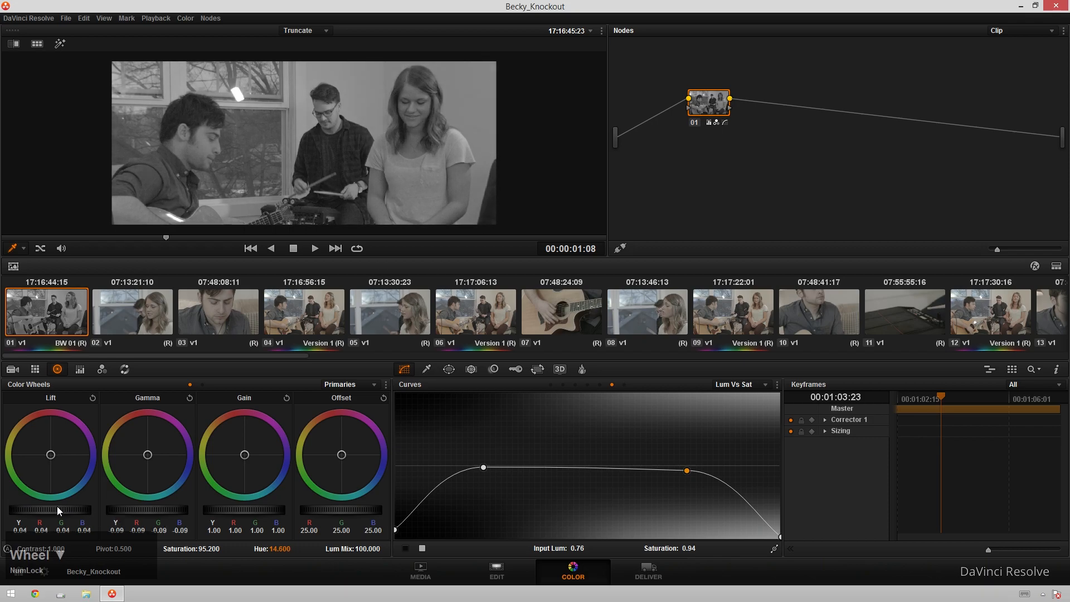
scroll(266, 512, up, 8)
scroll(263, 517, up, 16)
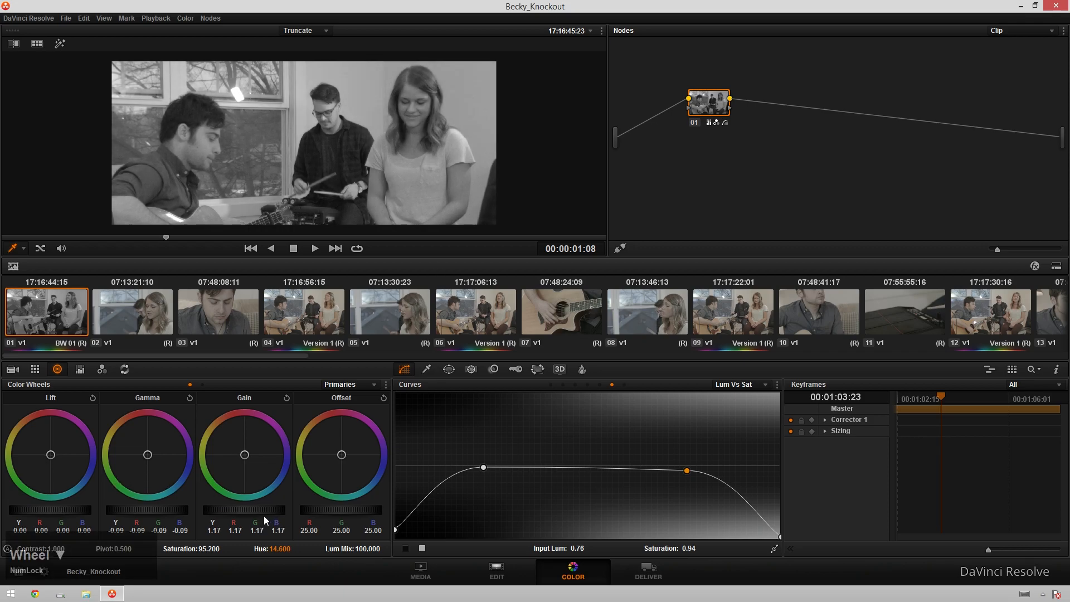
scroll(268, 514, up, 1)
Step: Play clip 01 to review the black-and-white look, check clip 04, and replay clip 01 from its start
key(space)
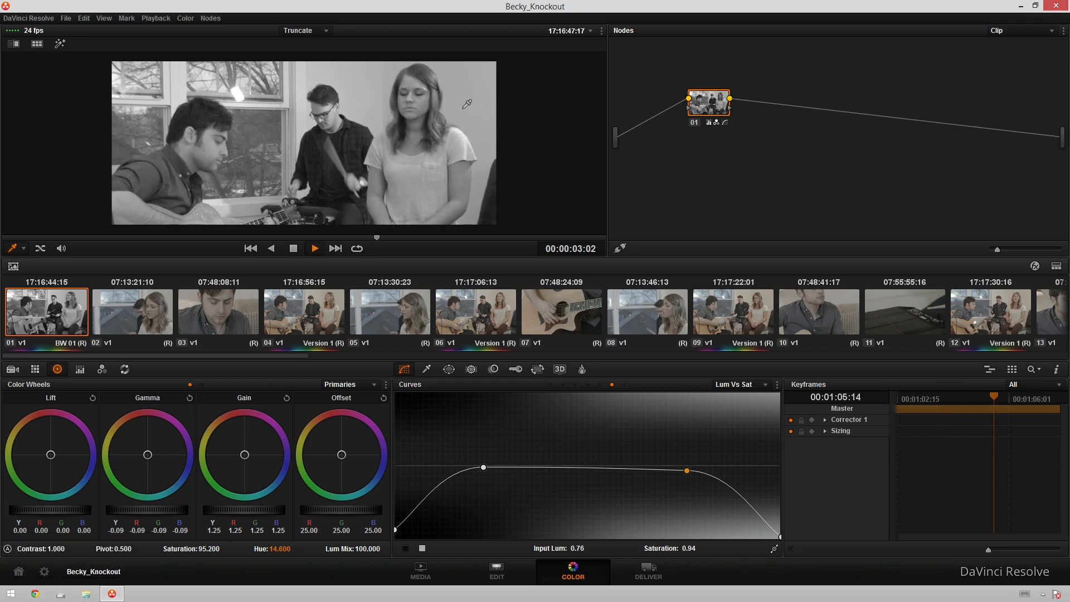
key(space)
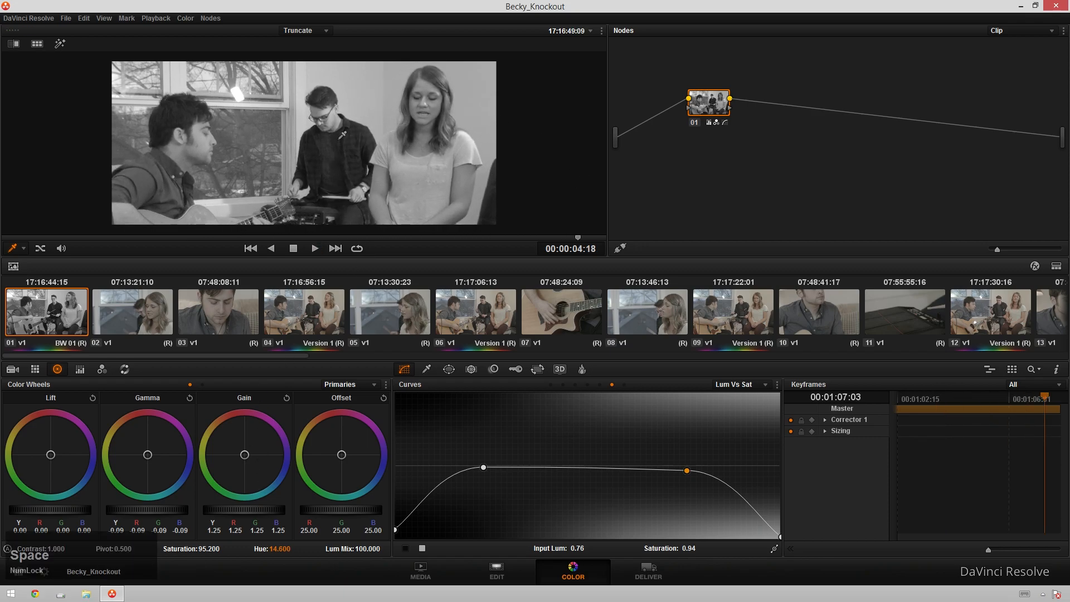
scroll(251, 127, up, 3)
scroll(251, 128, down, 4)
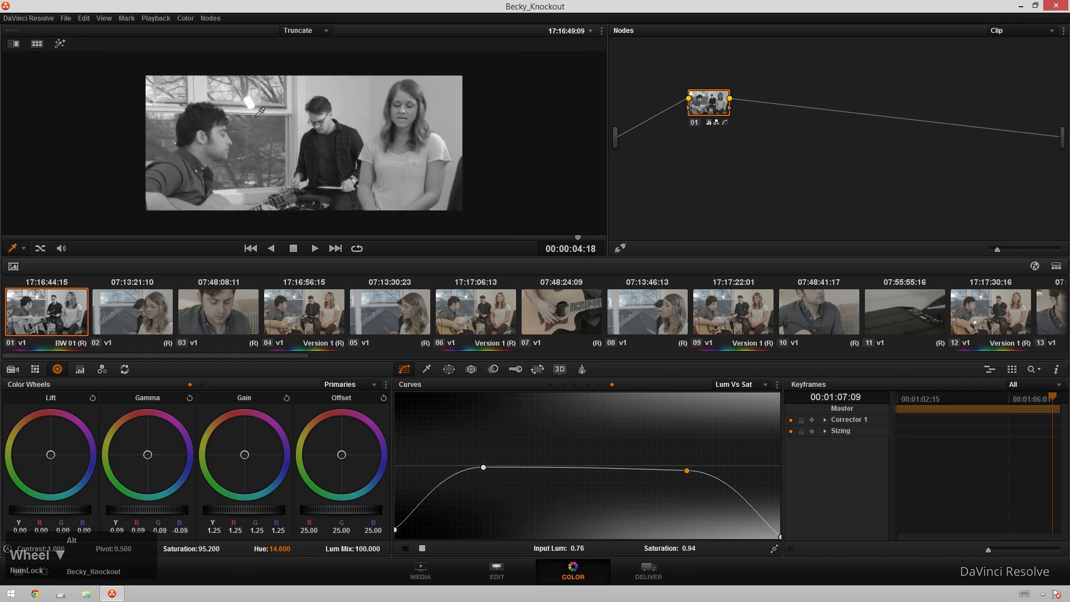
click(322, 319)
click(71, 320)
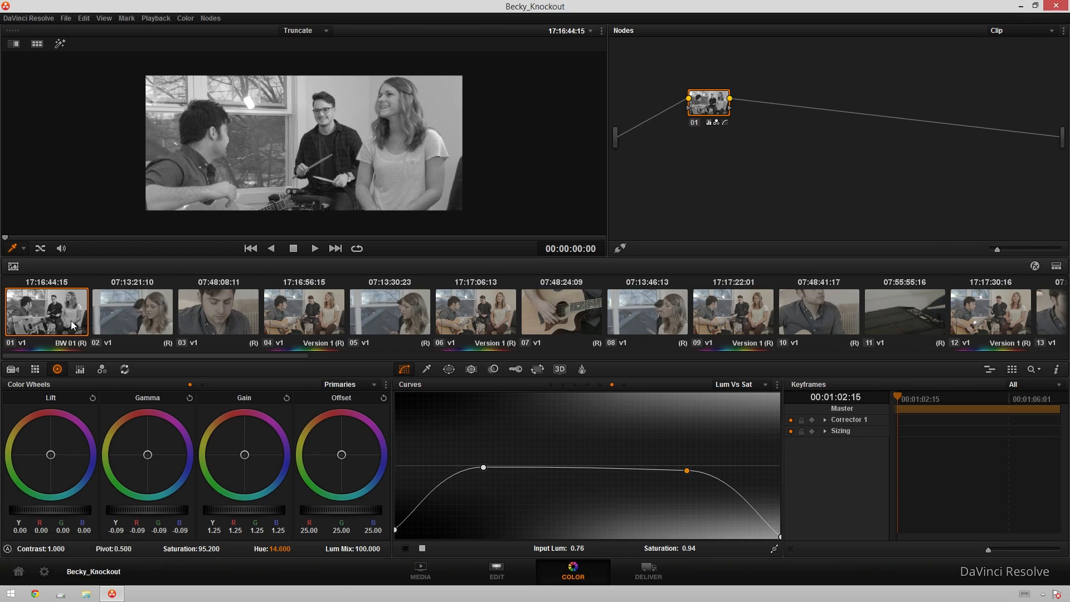
key(space)
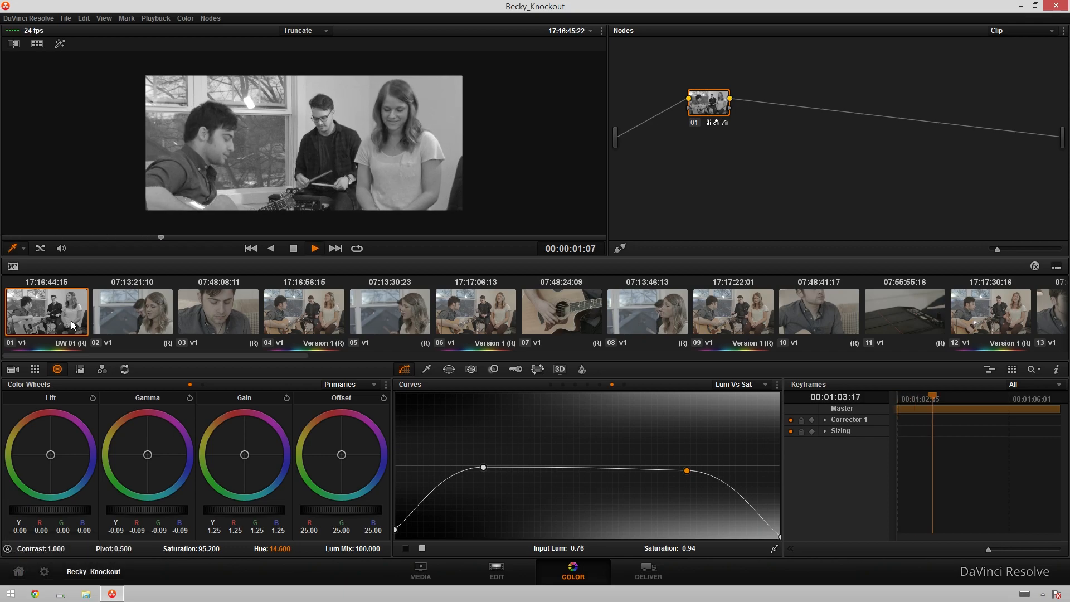
Step: Load remote Version 1 on clip 01 to return to the color grade
right_click(72, 320)
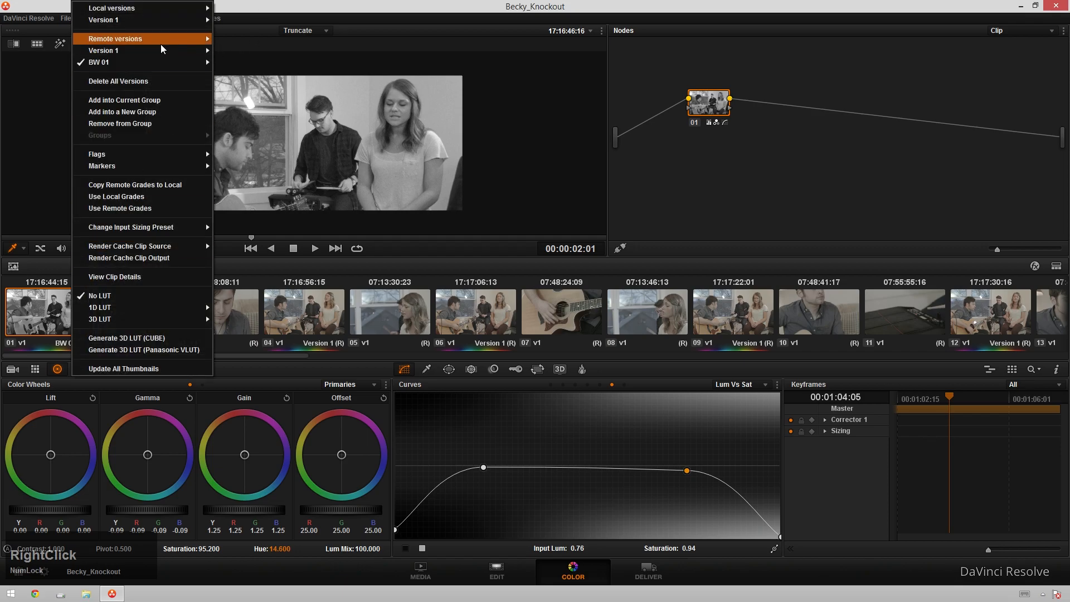
mouse_move(158, 49)
click(227, 51)
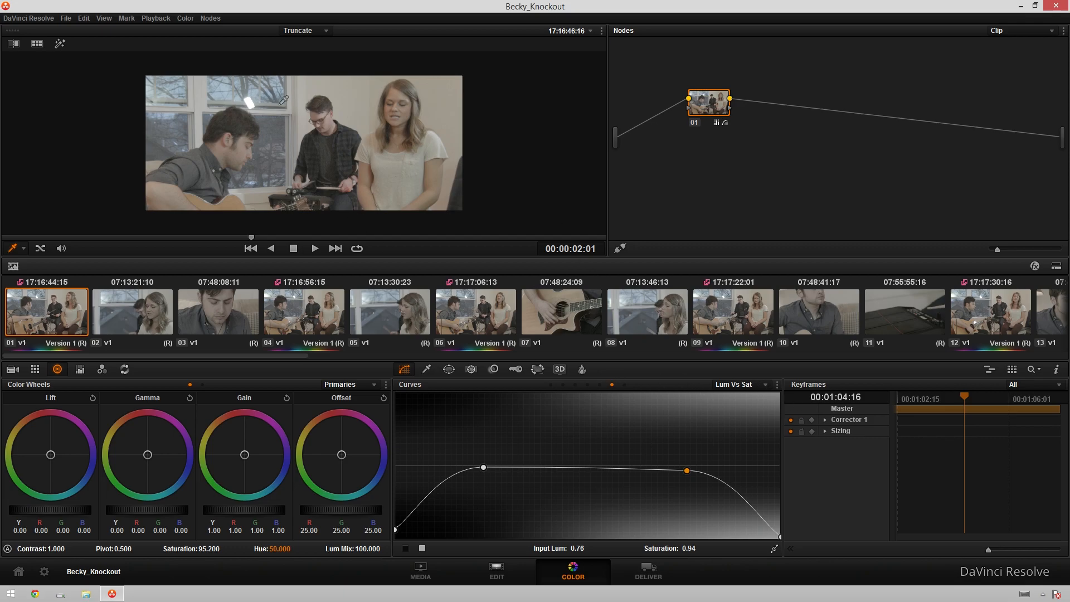
Step: Shape clip 01's Hue Vs Sat curve, raising the cyan range slightly and lowering yellow to 0.43 at input hue 324.89
key(f)
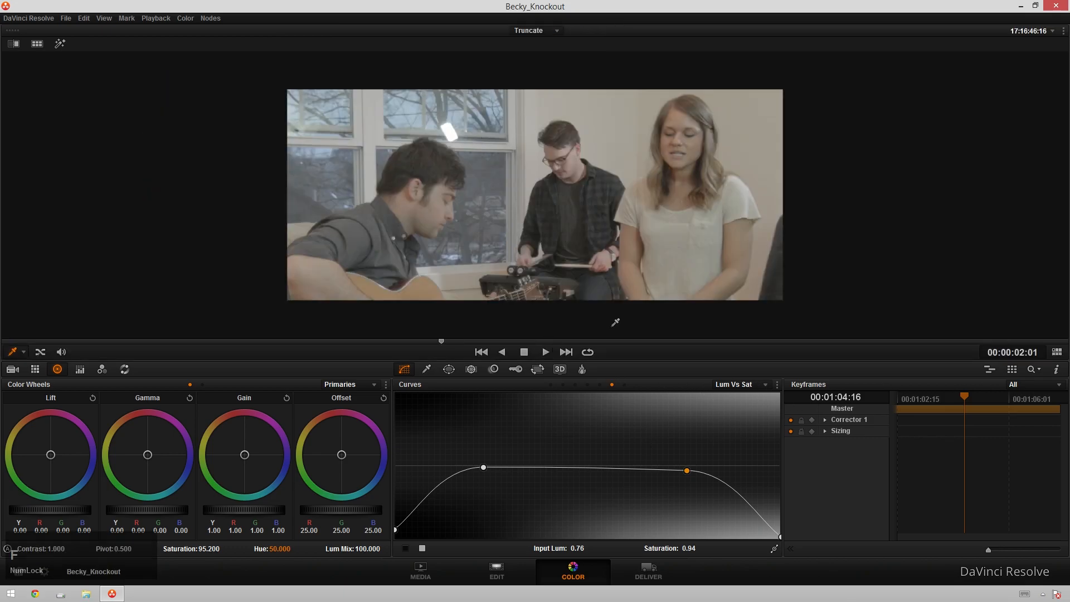
scroll(573, 219, up, 1)
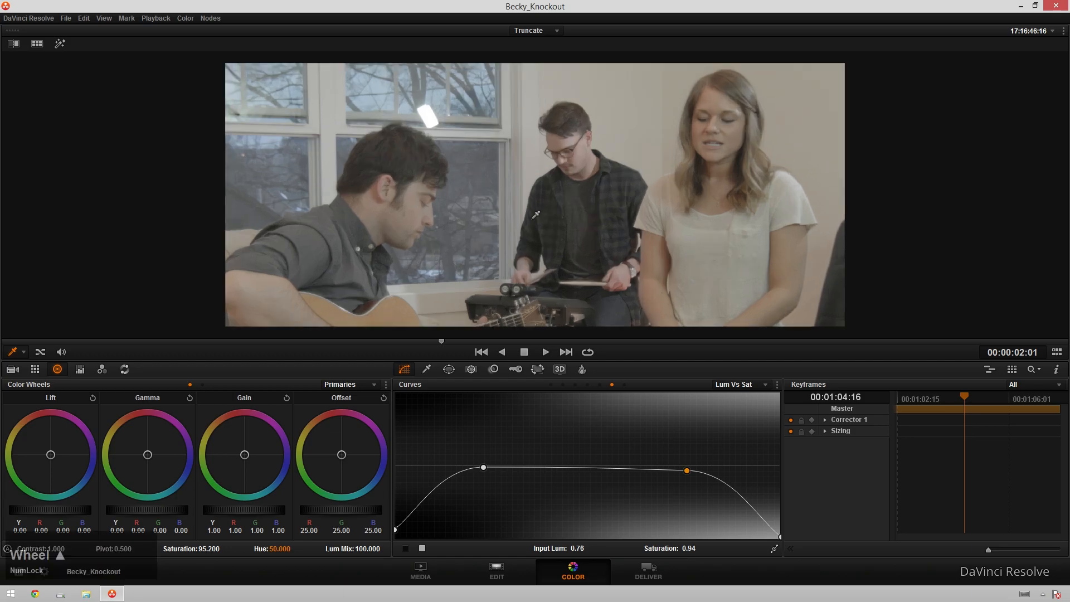
click(594, 384)
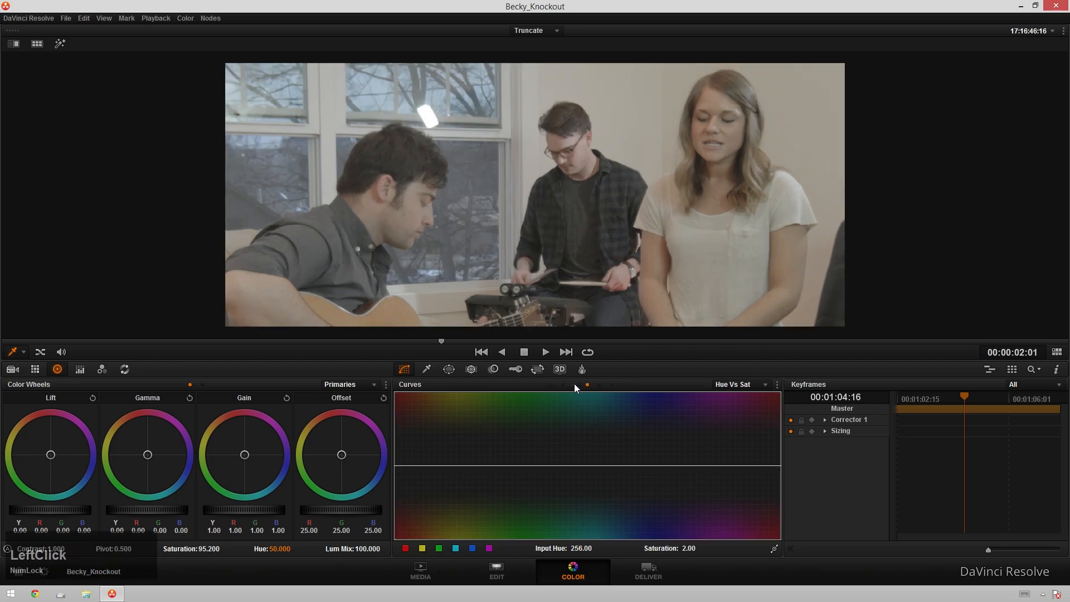
click(575, 385)
click(563, 385)
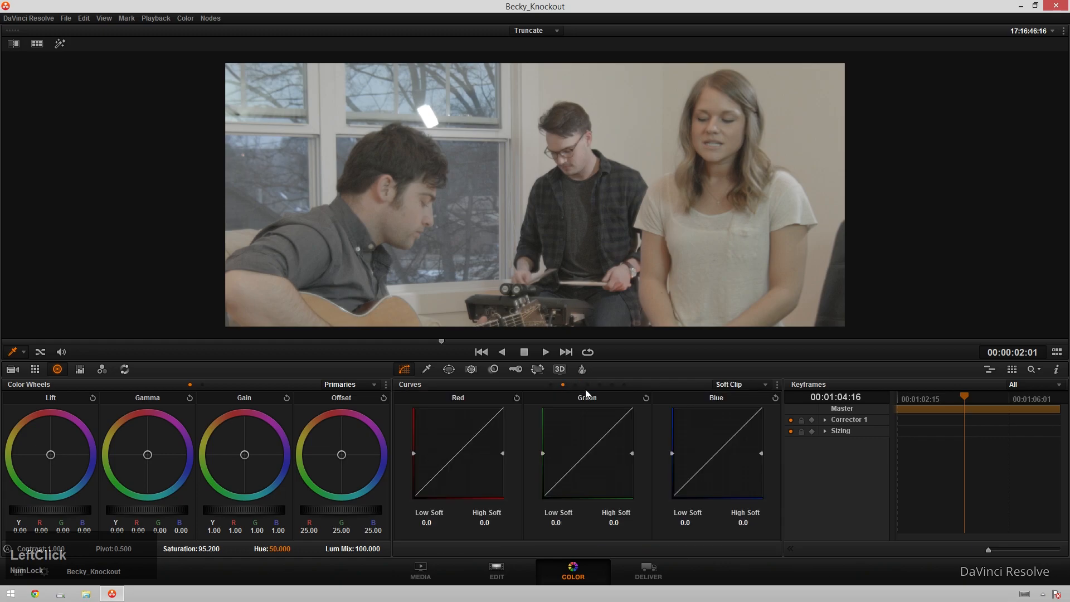
click(587, 385)
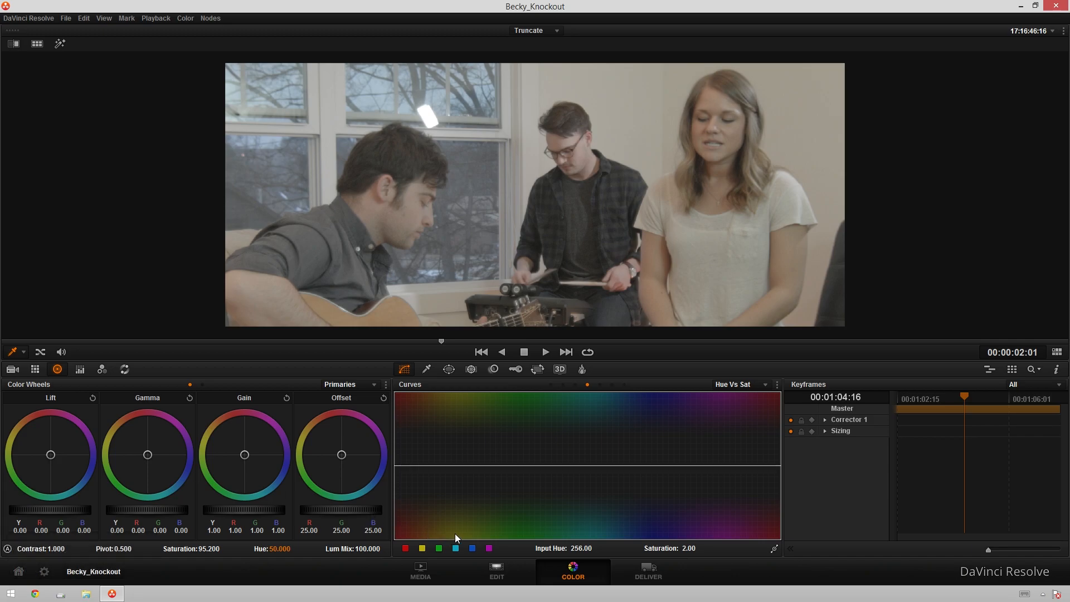
click(456, 548)
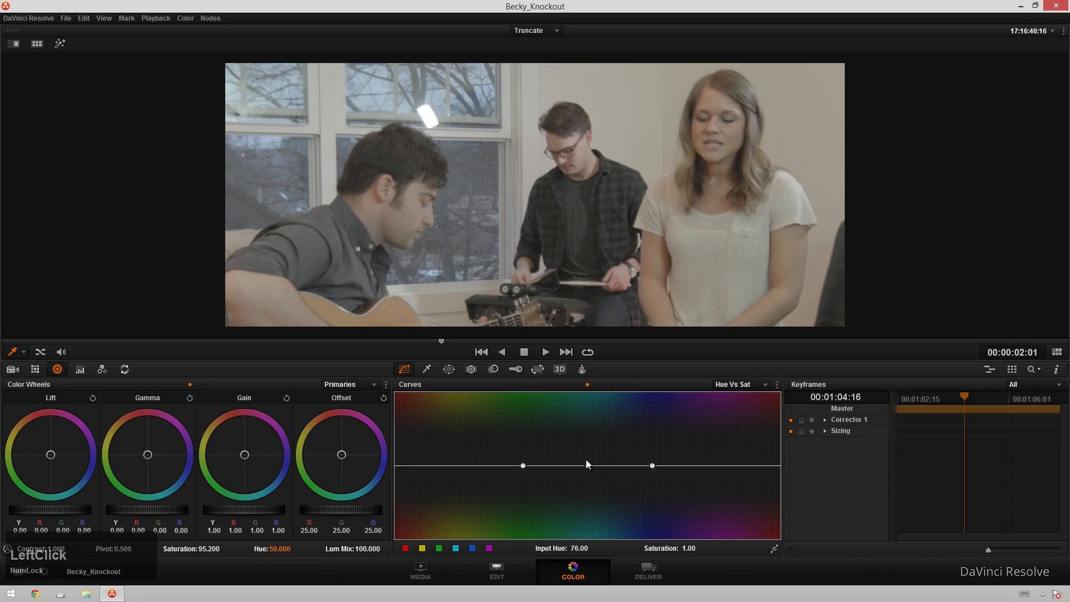
mouse_move(585, 465)
mouse_down()
mouse_move(594, 430)
mouse_move(589, 446)
mouse_up()
click(422, 548)
drag(460, 467, 469, 509)
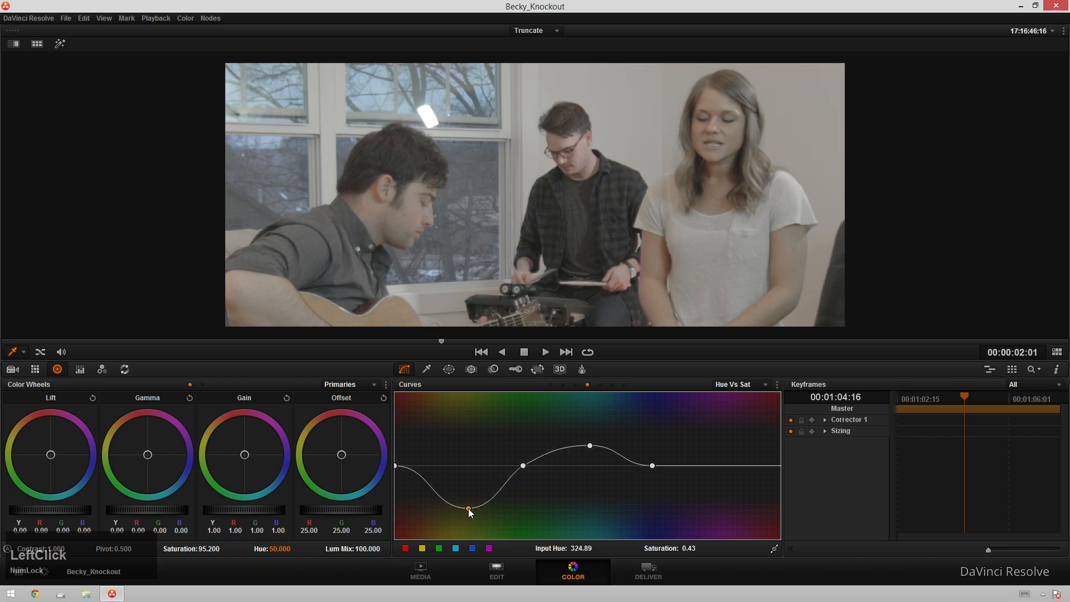
Step: Compare clip 01 with the grade off and on, and raise the Hue Vs Sat point between green and cyan slightly
key(ctrl+d)
key(ctrl+d)
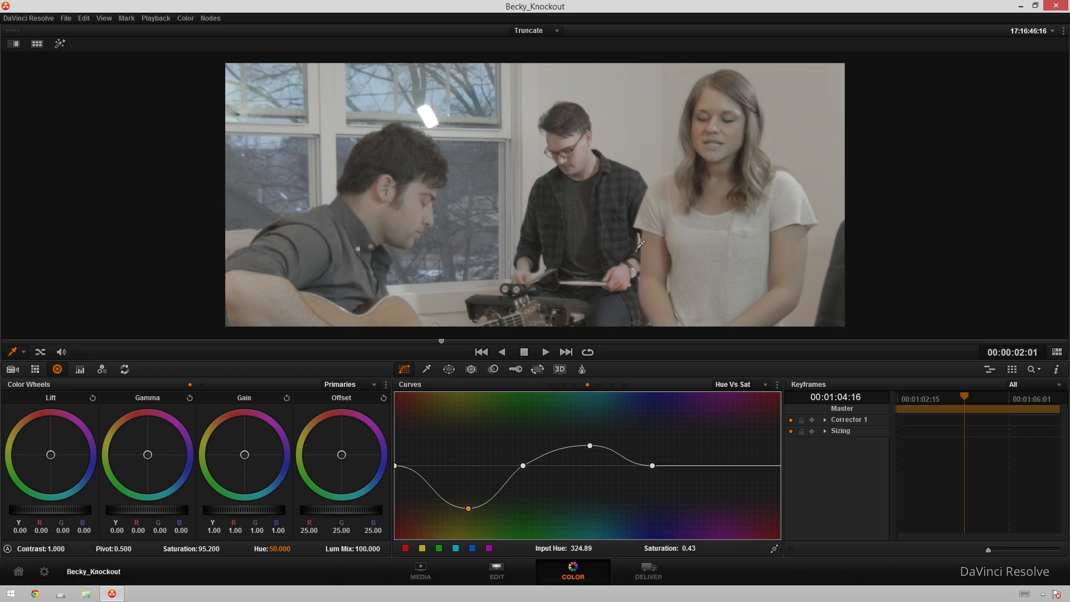
scroll(589, 193, down, 1)
scroll(549, 154, up, 1)
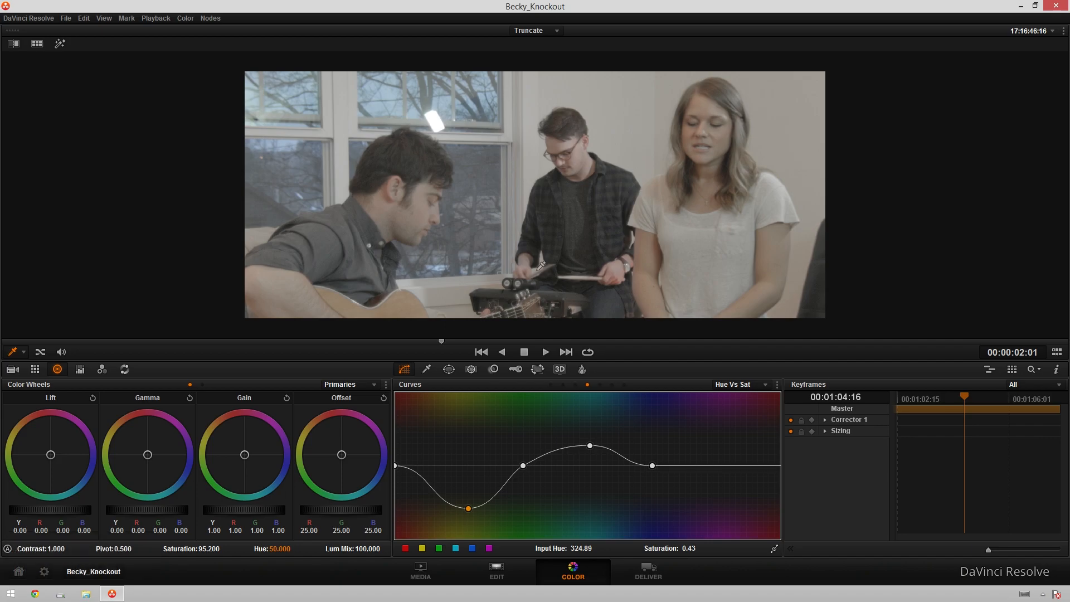
mouse_move(521, 466)
mouse_down()
mouse_move(531, 444)
mouse_move(536, 461)
mouse_up()
Step: Try a purple-range Hue Vs Sat point at input hue 197.47 and saturation 0.79, and remove it
click(717, 465)
mouse_move(720, 474)
mouse_down()
mouse_move(718, 495)
mouse_move(717, 395)
mouse_move(722, 498)
mouse_move(720, 485)
mouse_up()
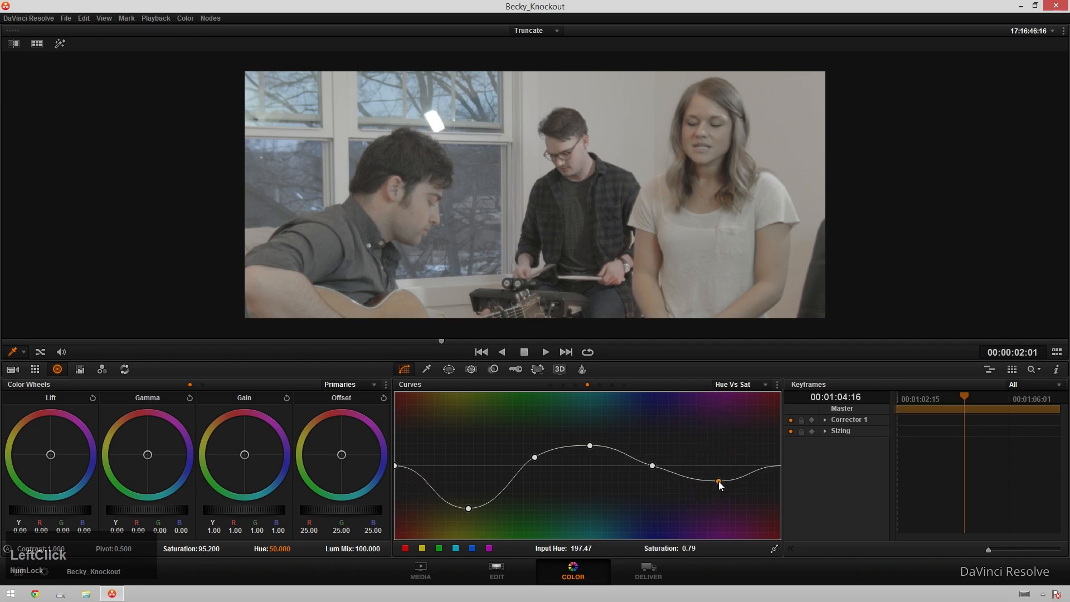
right_click(719, 482)
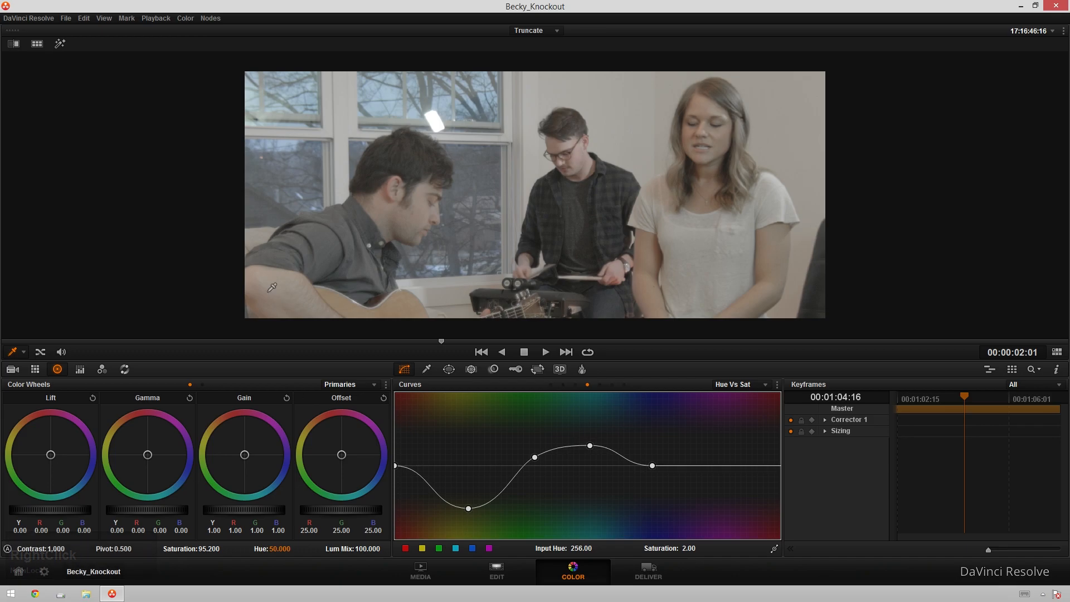
Step: Examine clip 01's adjusted colors at different magnifications and return to the standard viewer layout with the node graph
scroll(551, 161, down, 2)
scroll(550, 162, up, 4)
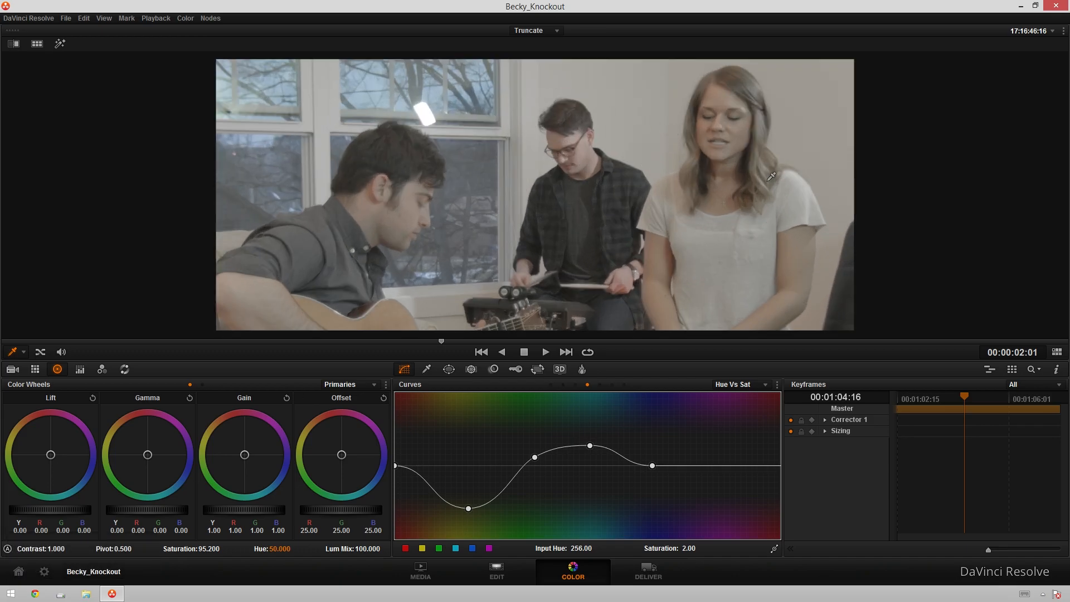
key(ctrl+f)
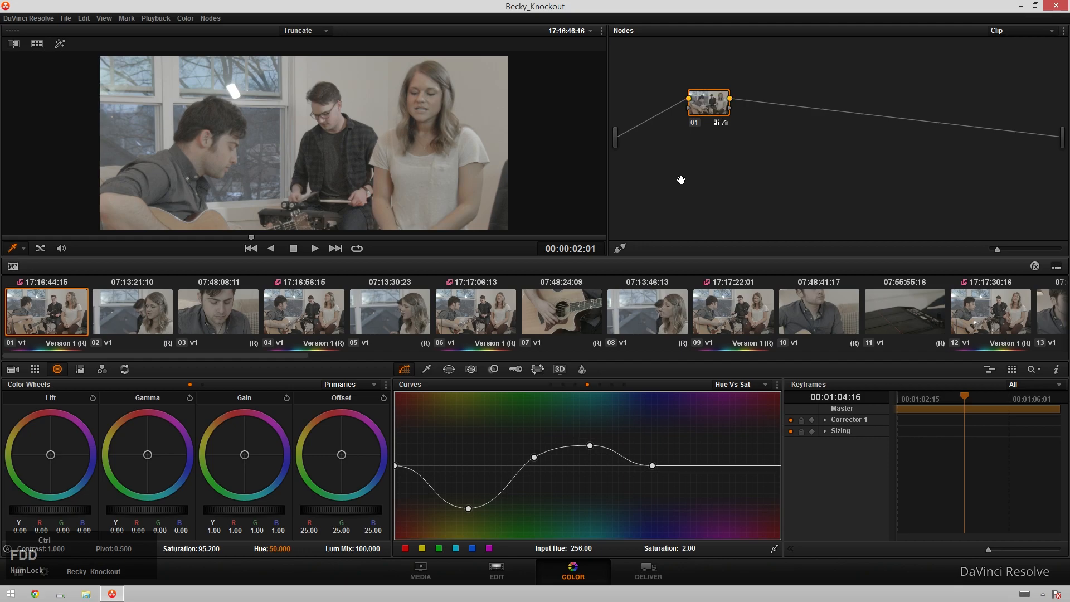
Step: Add a serial node after node 01 and open its custom curves enlarged with Gang Custom Curves turned off
key(alt+s)
key(ctrl+f)
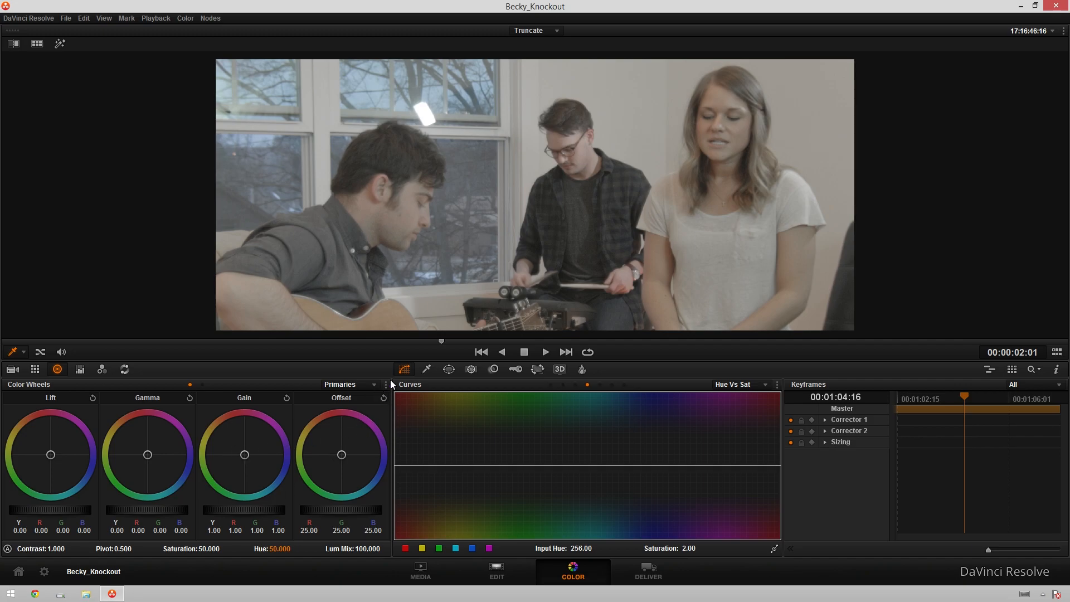
click(550, 386)
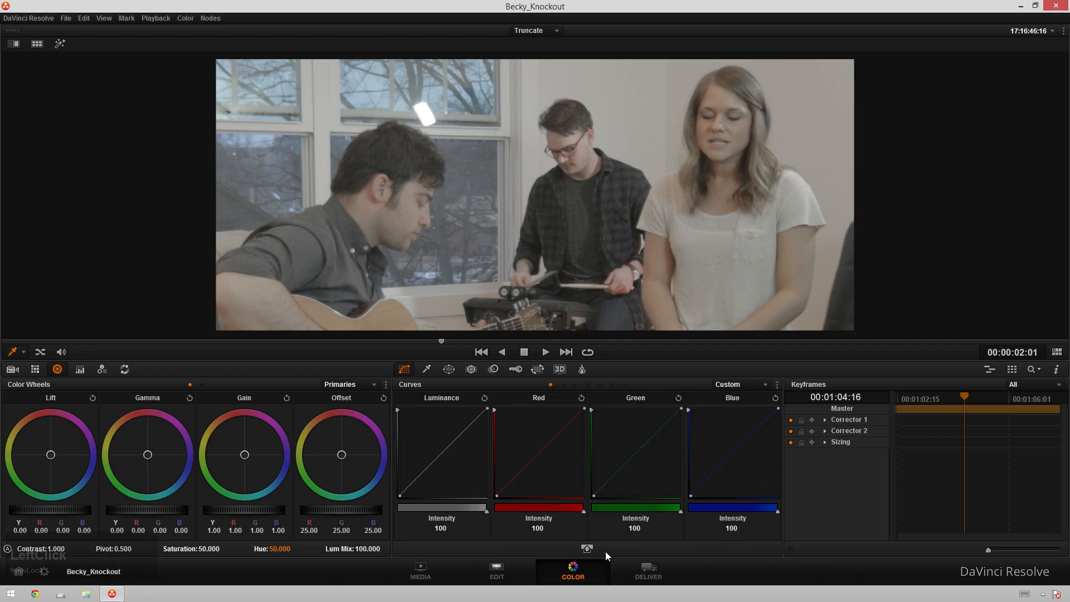
click(588, 550)
mouse_move(970, 322)
mouse_down()
mouse_move(970, 344)
mouse_move(970, 322)
mouse_up()
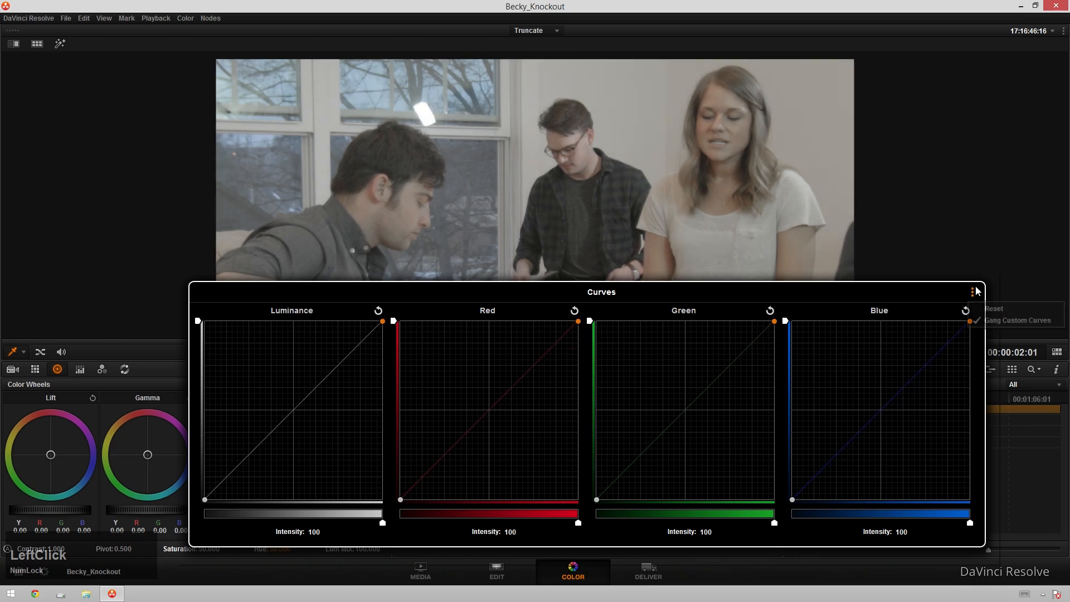
Step: Remove the stray Blue curve point, then lower the white endpoint, raise the black endpoint, and shape the curve with shadow, midtone and highlight points
right_click(953, 368)
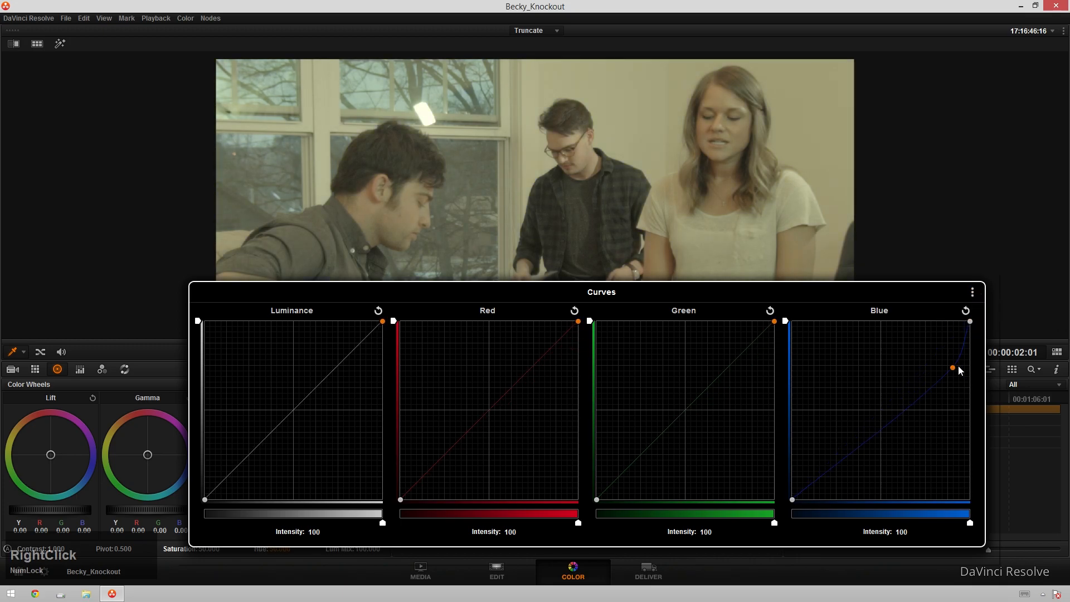
drag(970, 322, 976, 330)
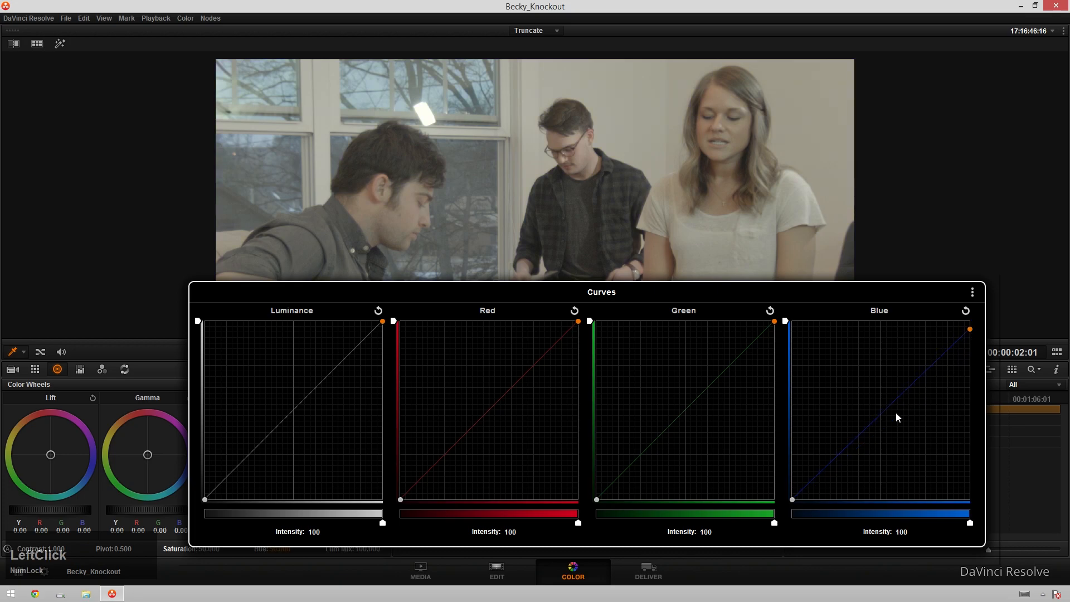
drag(795, 501, 796, 493)
drag(878, 410, 882, 410)
click(937, 363)
drag(934, 357, 934, 359)
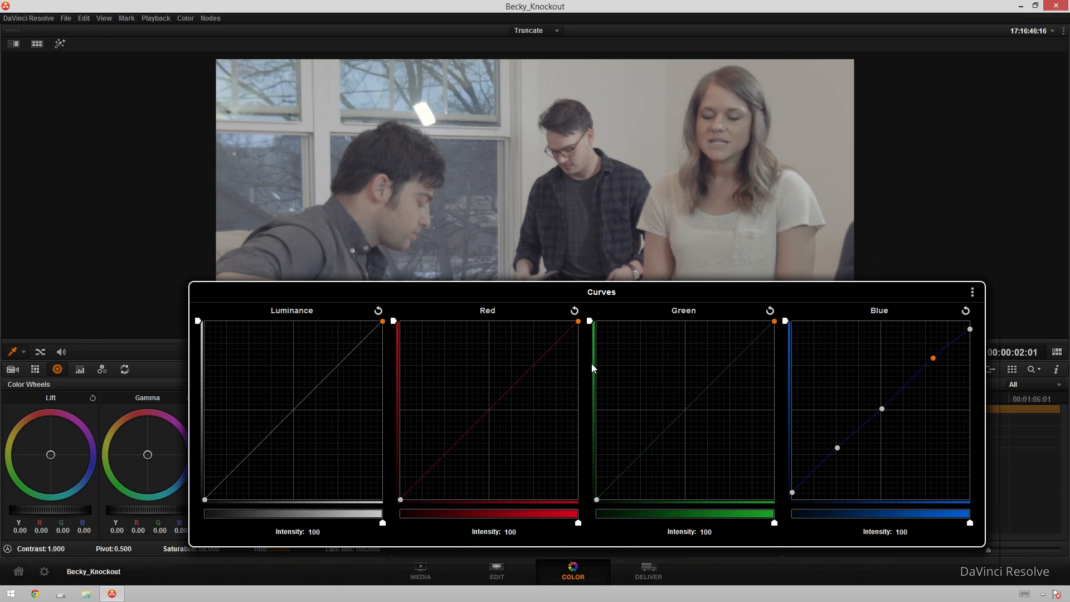
Step: Pull down the Red curve's shadows, anchor its midtones at the center, and set the red intensity to 64
drag(489, 417, 435, 475)
drag(488, 413, 490, 411)
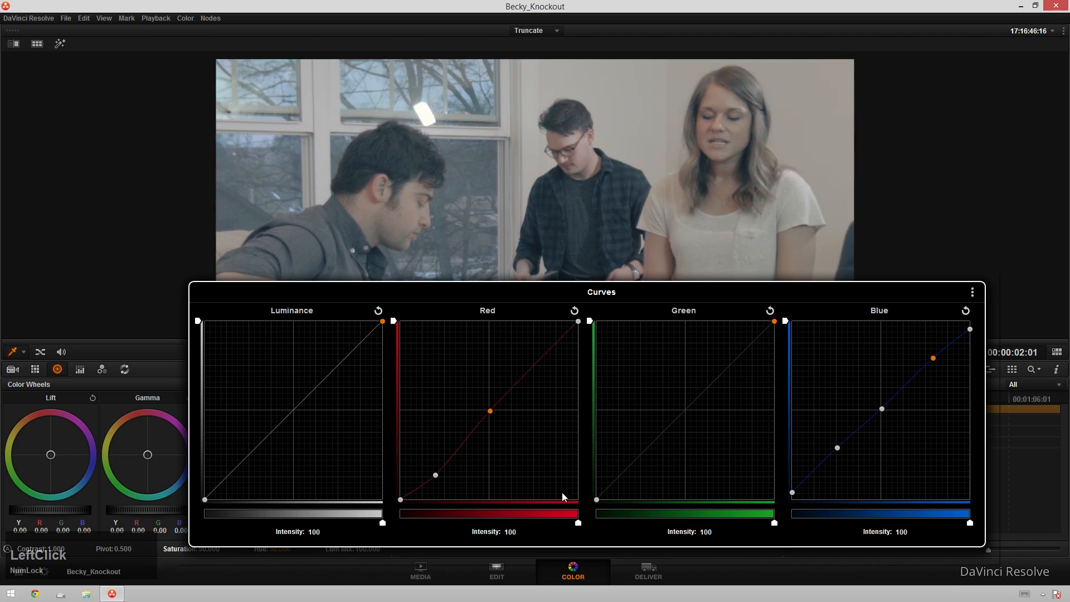
drag(578, 526, 509, 522)
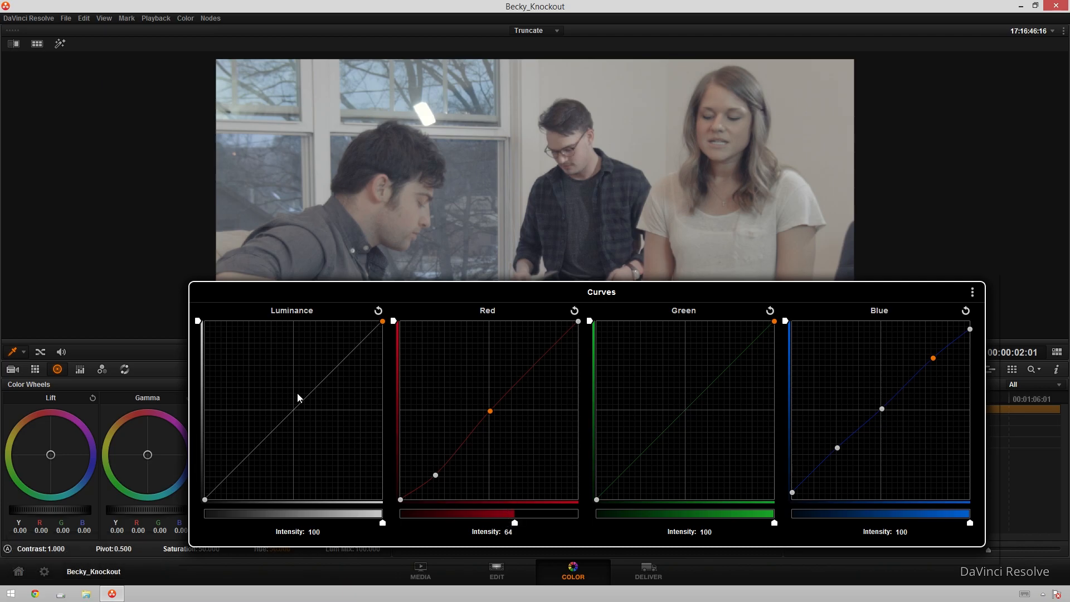
Step: Lower the Luminance curve's shadows with a new point and raise its black endpoint for slightly faded blacks
drag(225, 480, 237, 479)
click(205, 500)
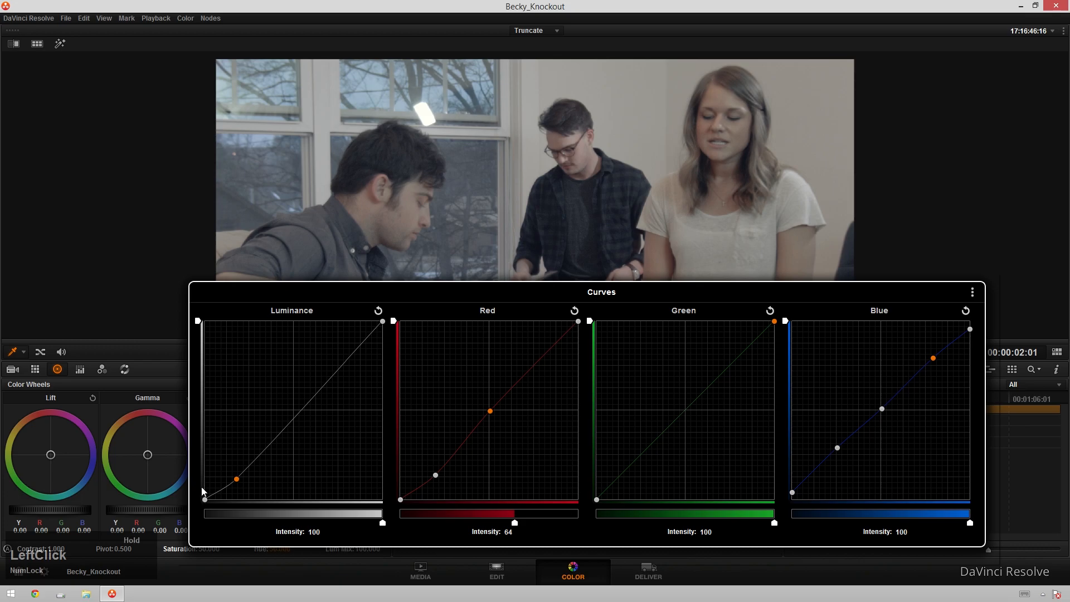
drag(208, 498, 231, 484)
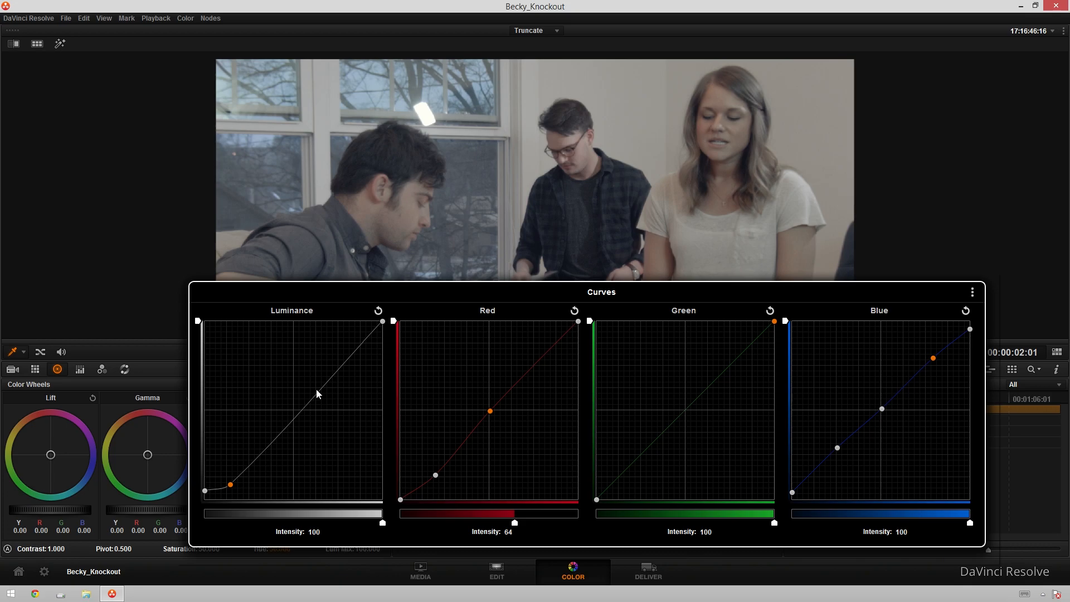
Step: Refine the Luminance curve with additional shadow, midtone and highlight points in a gentle contrast shape, and close the enlarged curves
click(342, 365)
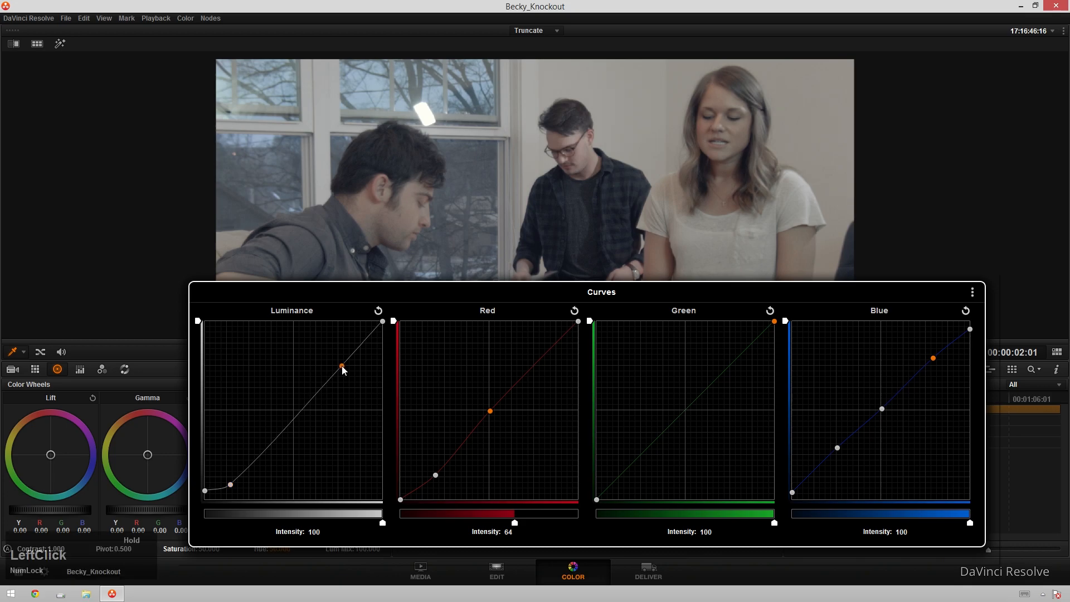
mouse_move(294, 419)
mouse_down()
mouse_move(296, 410)
mouse_move(292, 425)
mouse_up()
drag(328, 378, 335, 374)
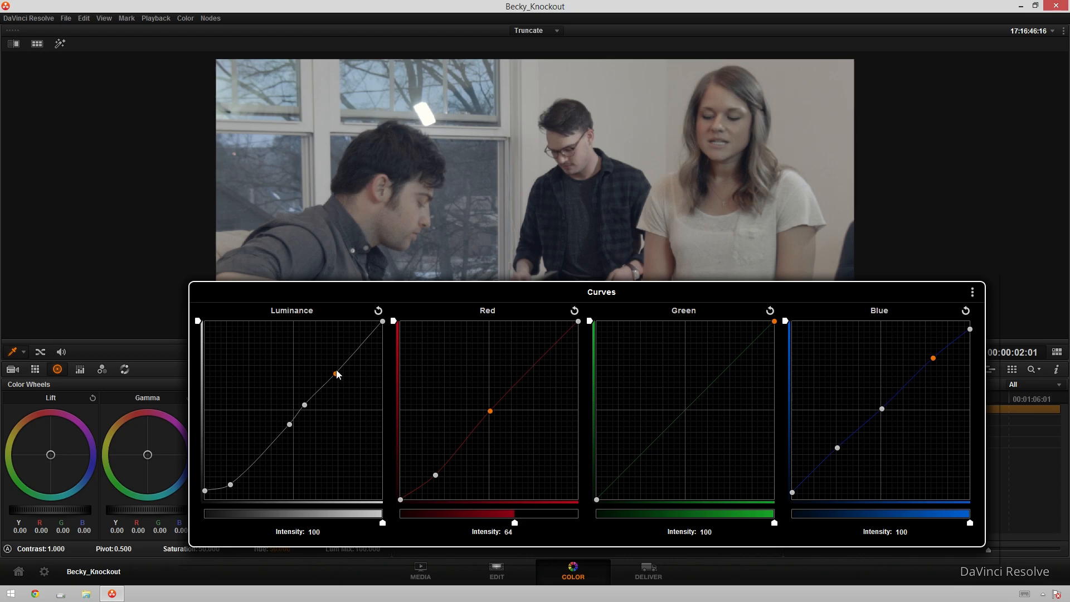
drag(336, 373, 331, 377)
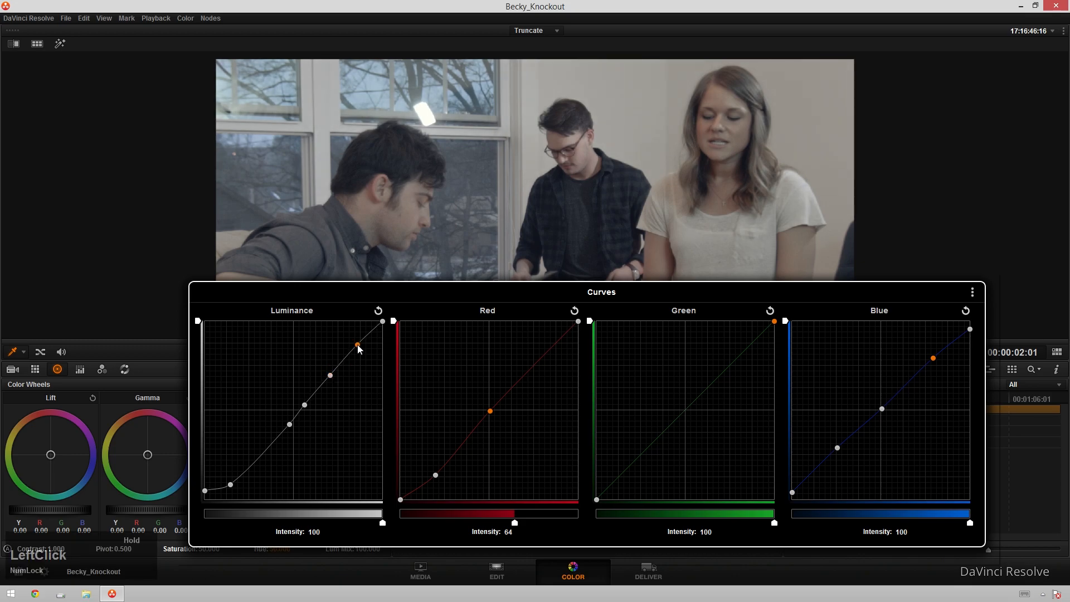
click(357, 347)
click(262, 451)
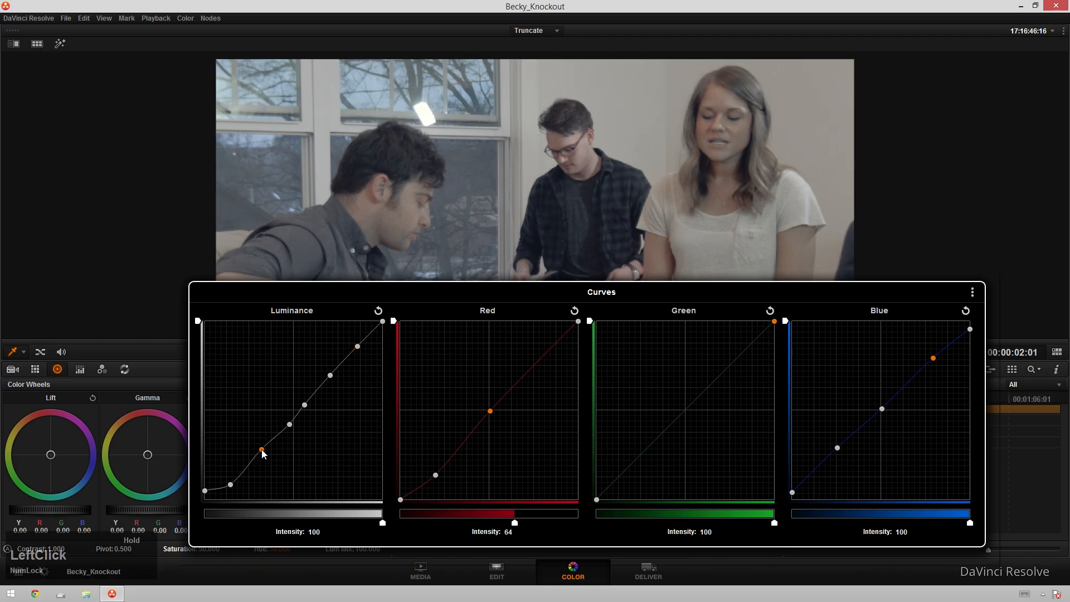
drag(265, 456, 256, 463)
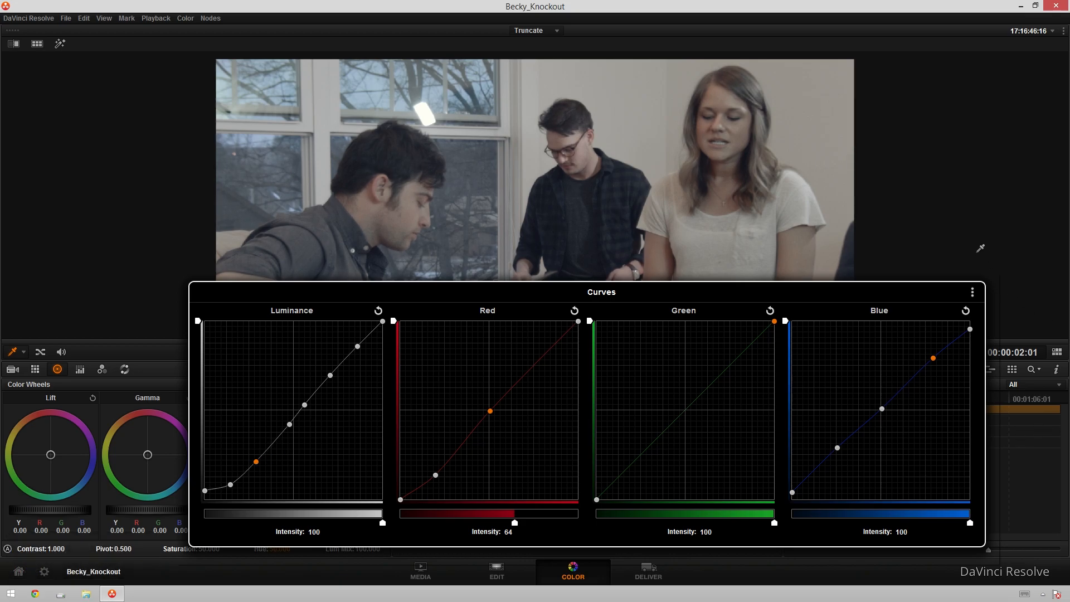
key(Escape)
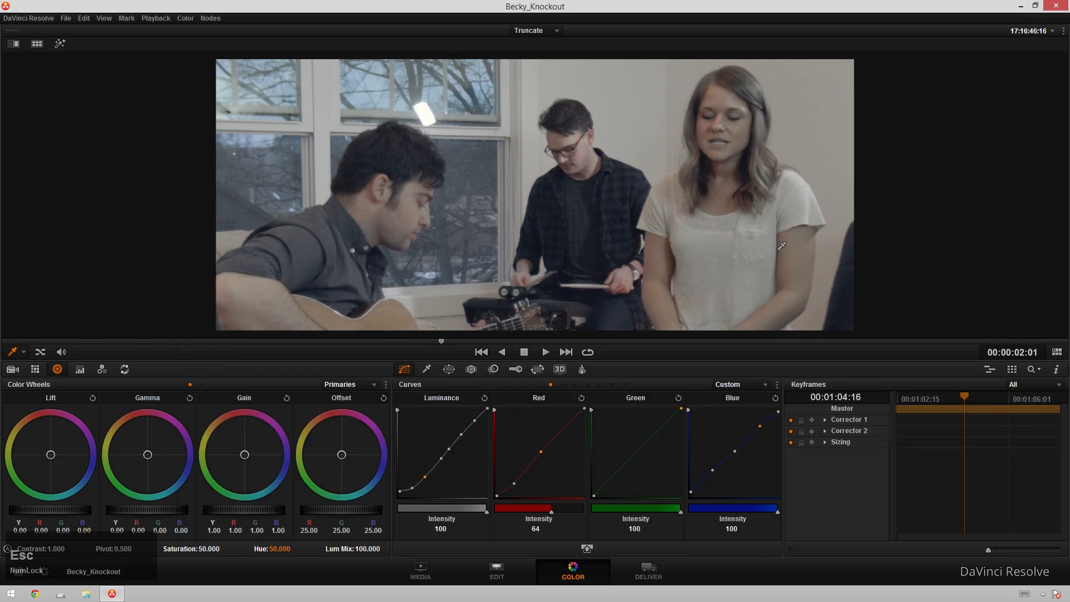
Step: Compare the picture with the curves node off and on, both paused and during playback
key(ctrl+d)
key(ctrl+d)
key(space)
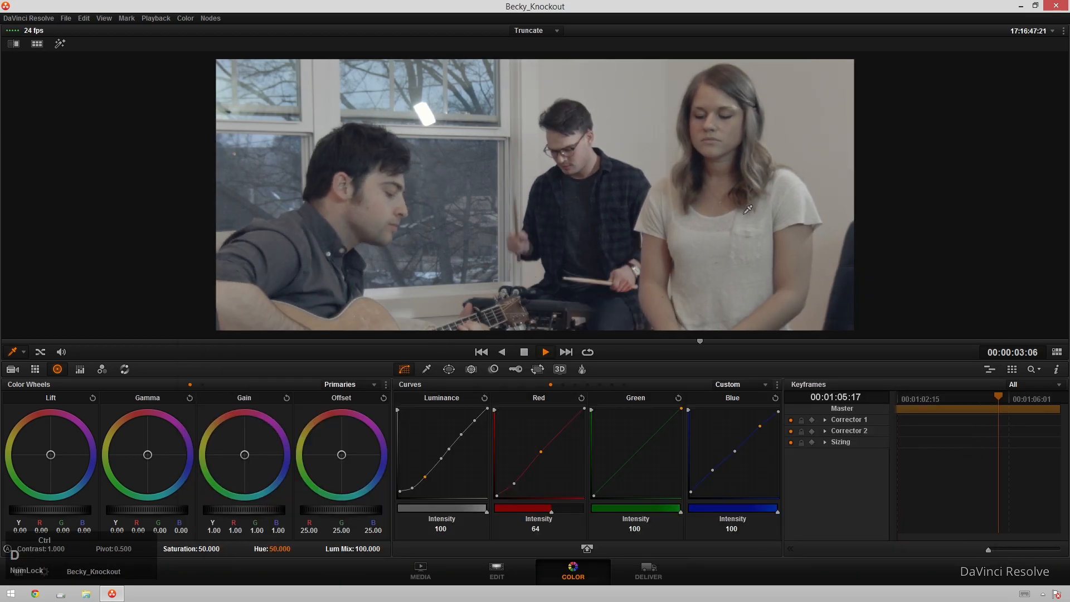
key(ctrl+d)
key(ctrl+d)
key(ctrl+d)
key(ctrl+d)
key(space)
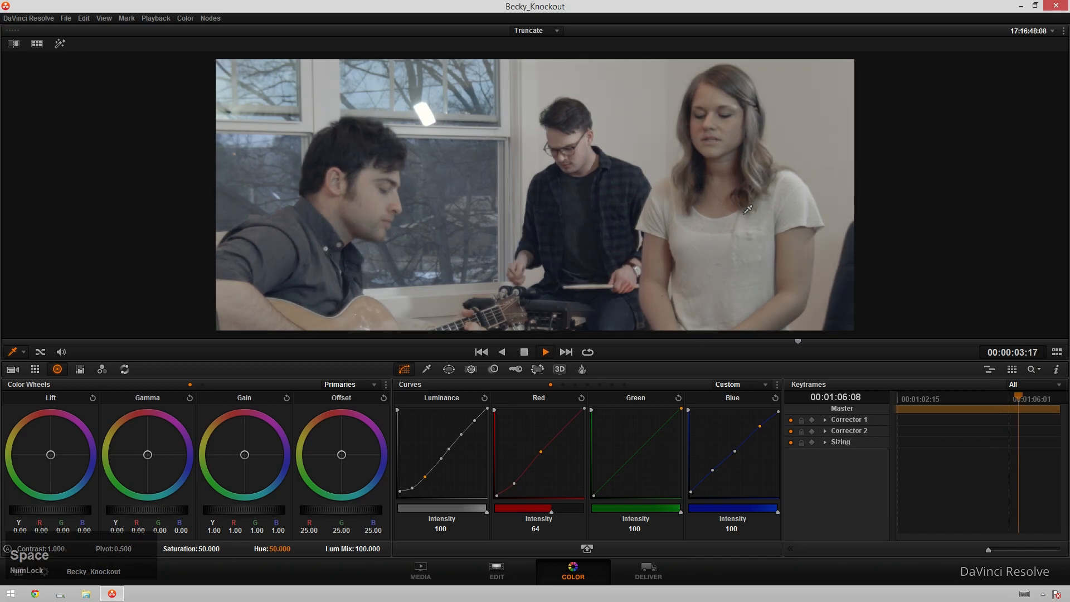
Step: Turn on loop playback and play clip 01 with the whole frame in view
scroll(748, 209, up, 2)
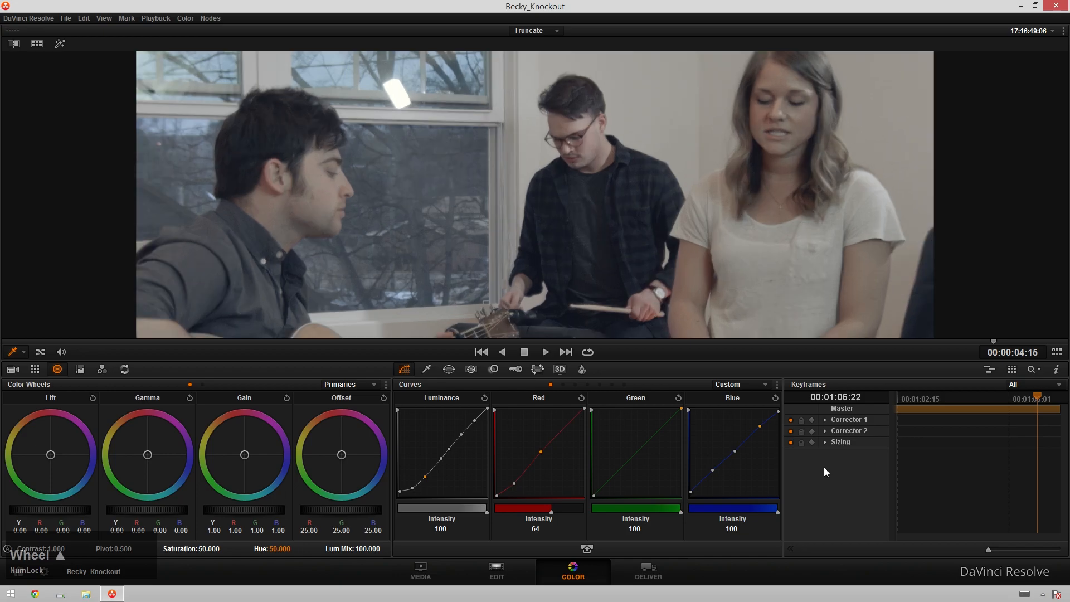
click(587, 352)
key(space)
scroll(547, 252, down, 2)
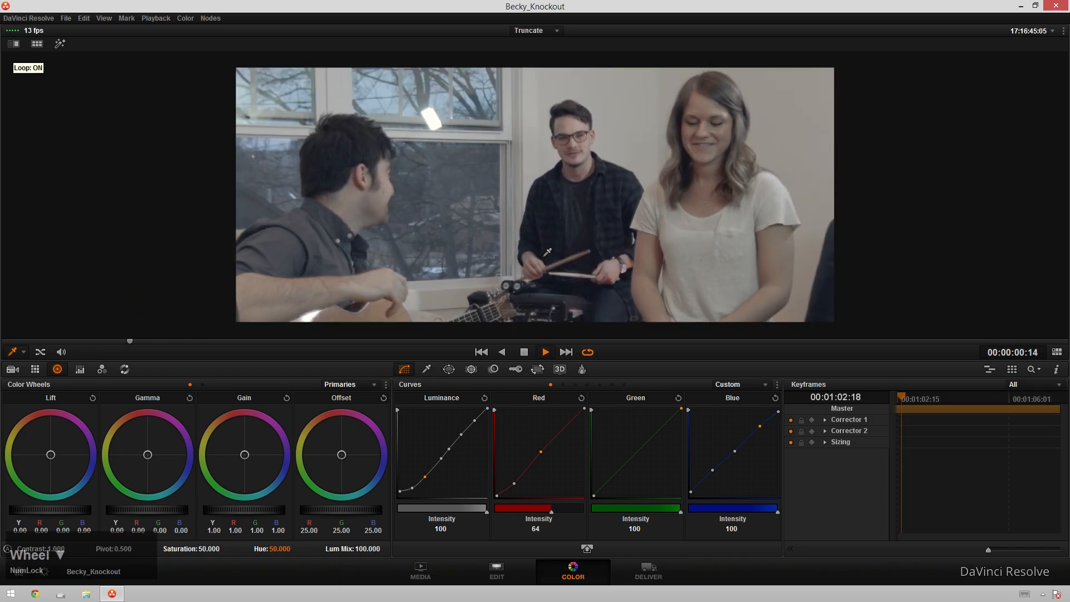
Step: Sharpen clip 01 by setting the linked red, green and blue blur radius to 0.47, and save the project
click(471, 369)
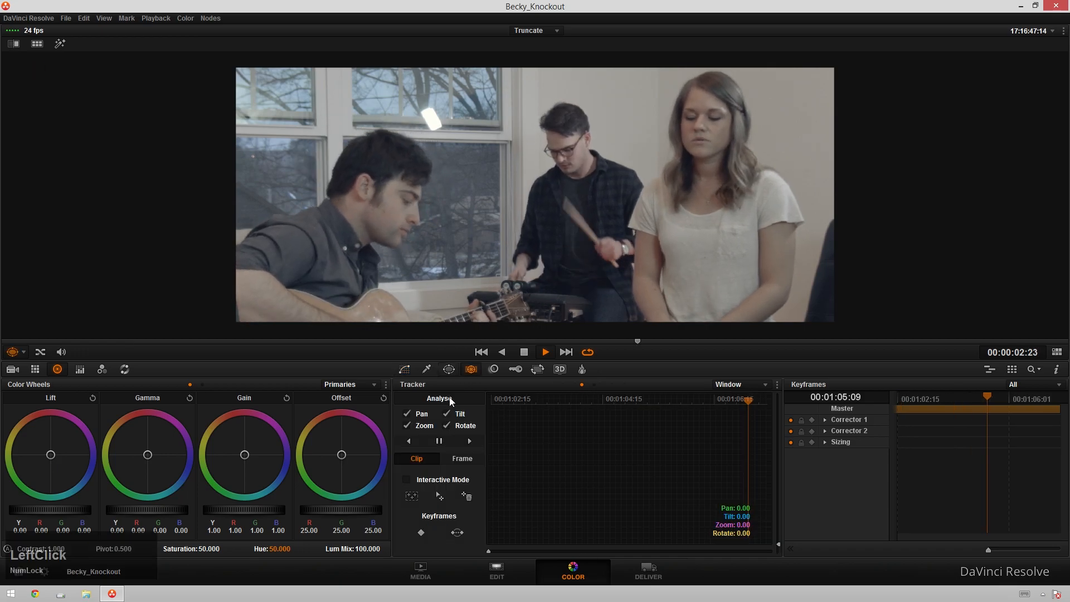
click(493, 369)
scroll(454, 477, down, 3)
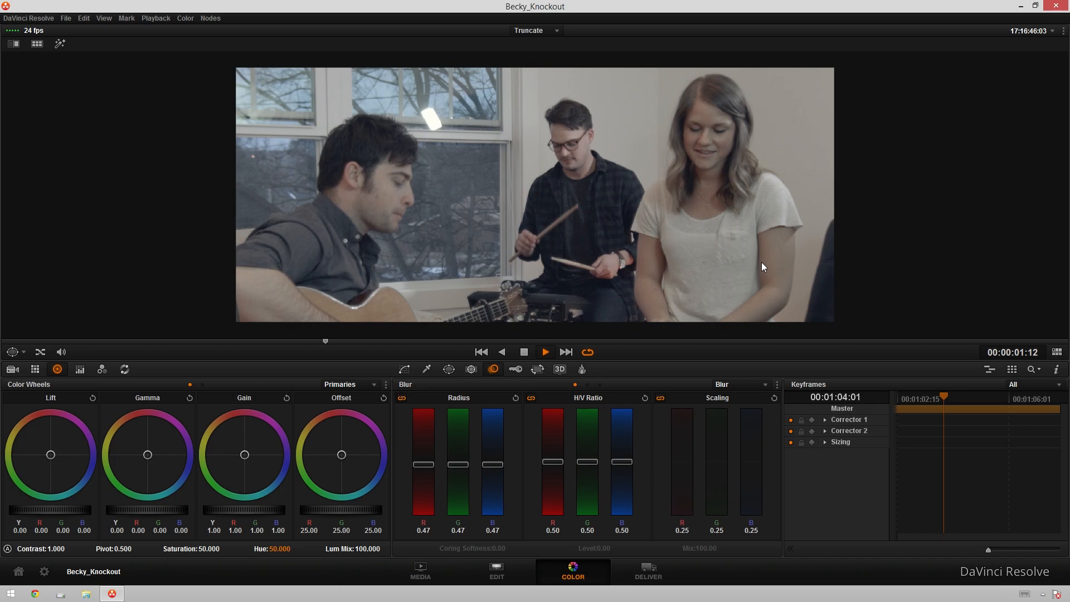
key(ctrl+s)
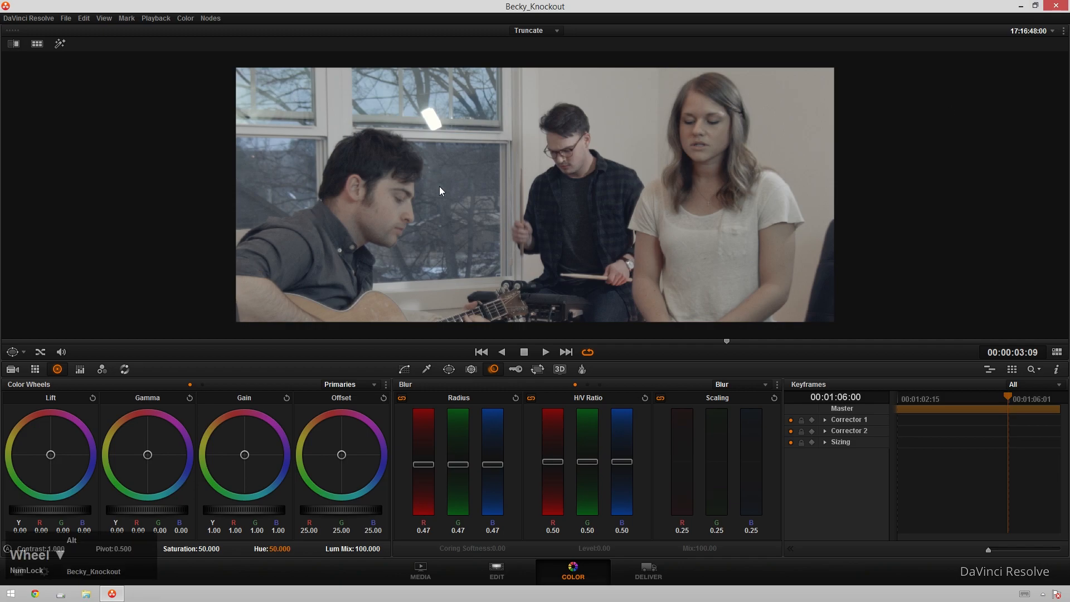
Step: Return to the standard viewer layout with the node graph and add a serial node after node 02
scroll(499, 223, down, 2)
scroll(499, 223, up, 1)
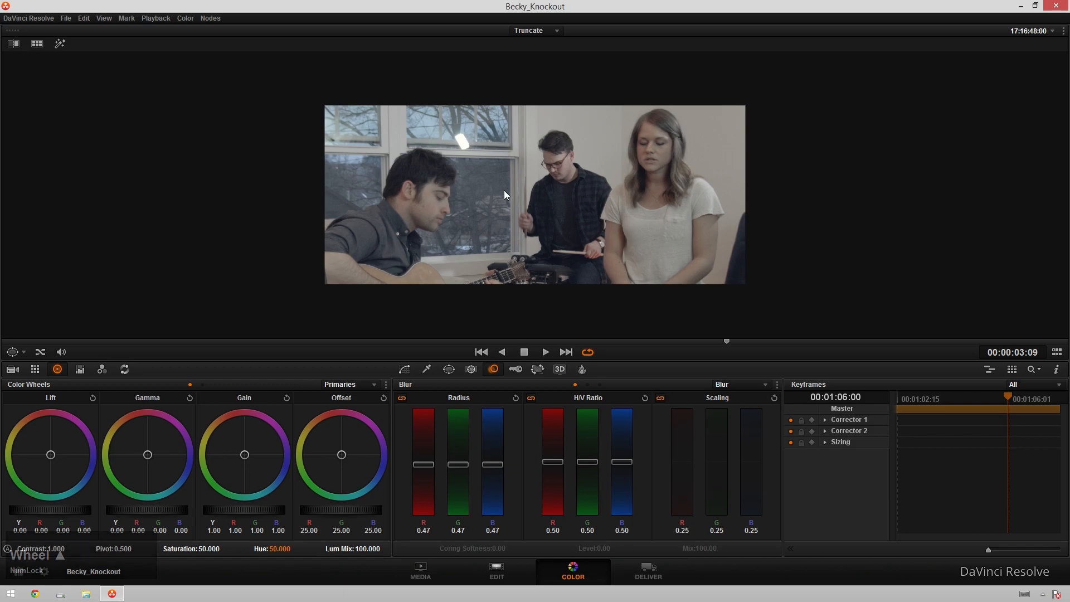
key(alt+f)
key(alt+s)
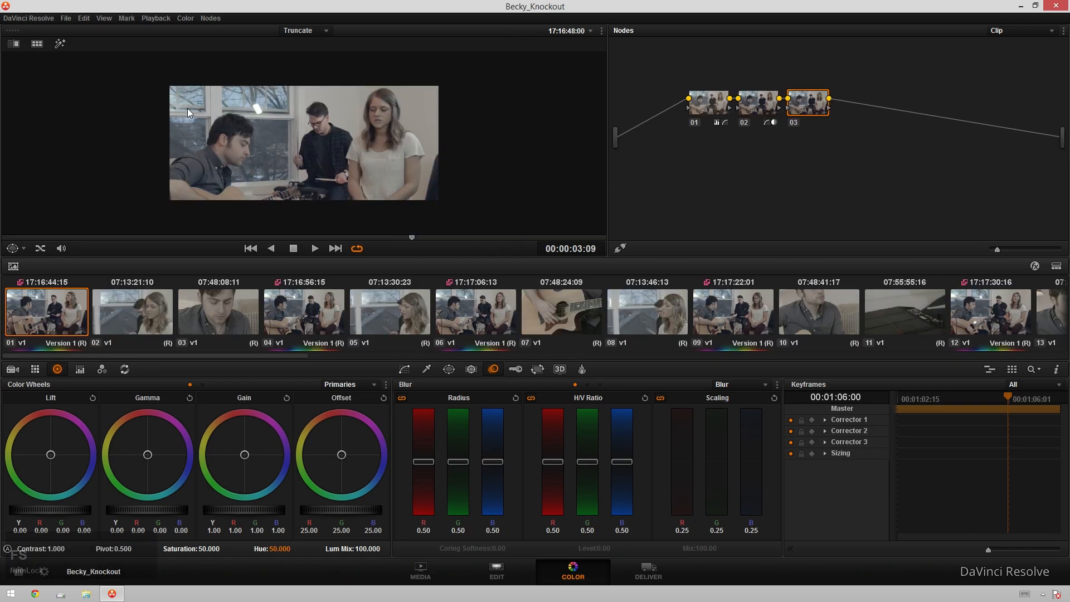
Step: Draw a closed six-point curve window on node 03, running diagonally across the musicians and extending beyond the frame edges
click(448, 370)
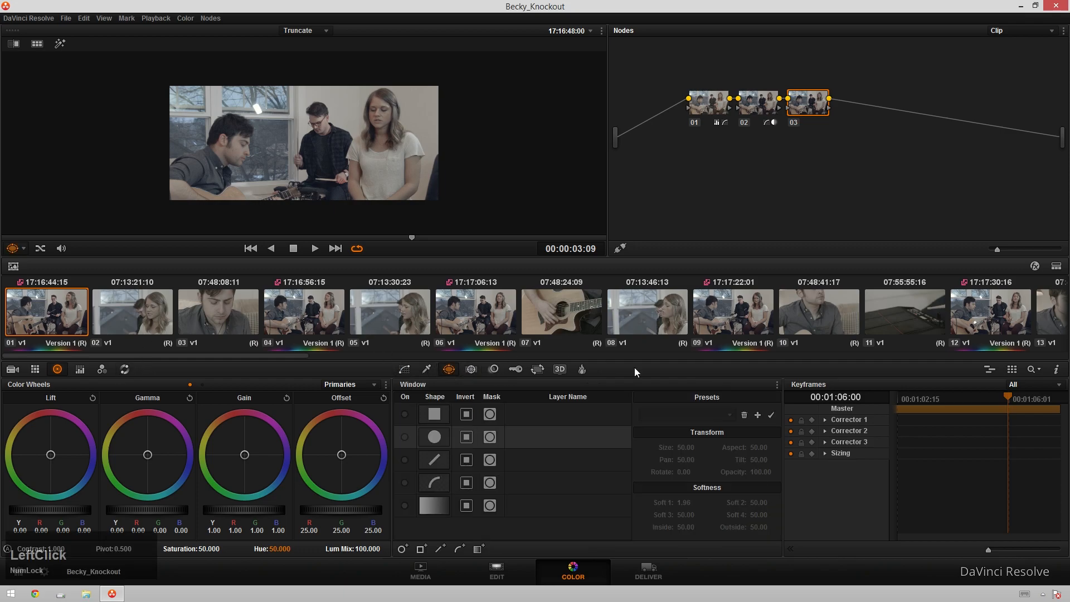
click(405, 460)
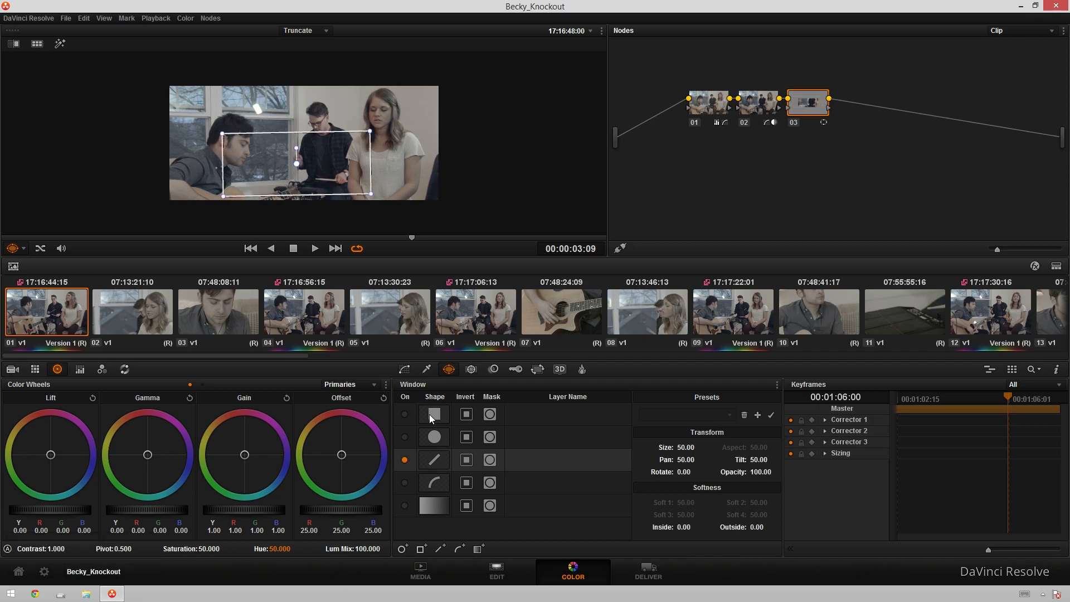
click(405, 460)
click(405, 483)
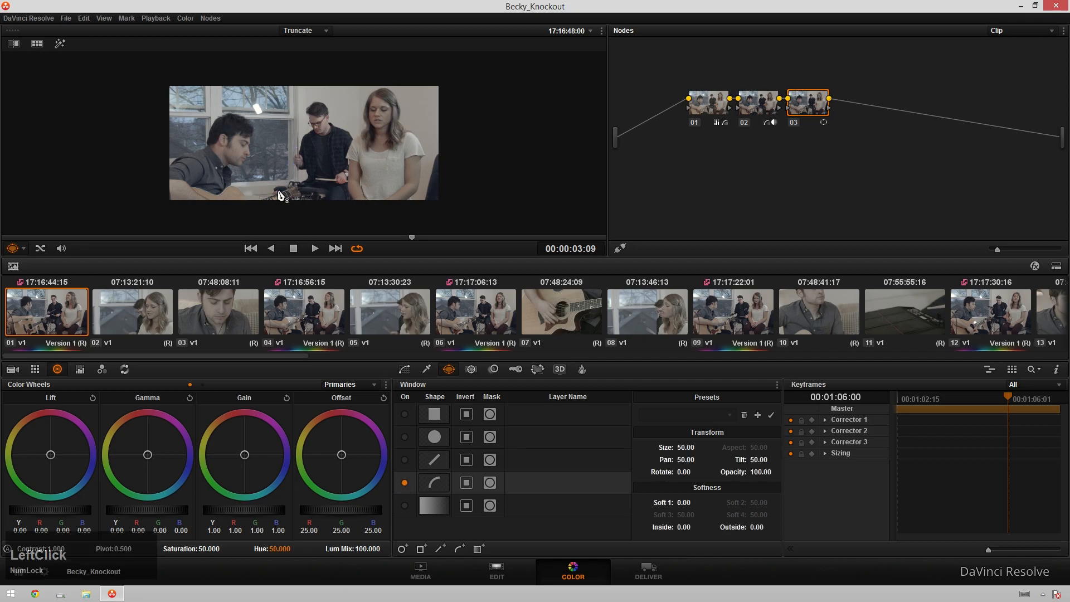
click(228, 210)
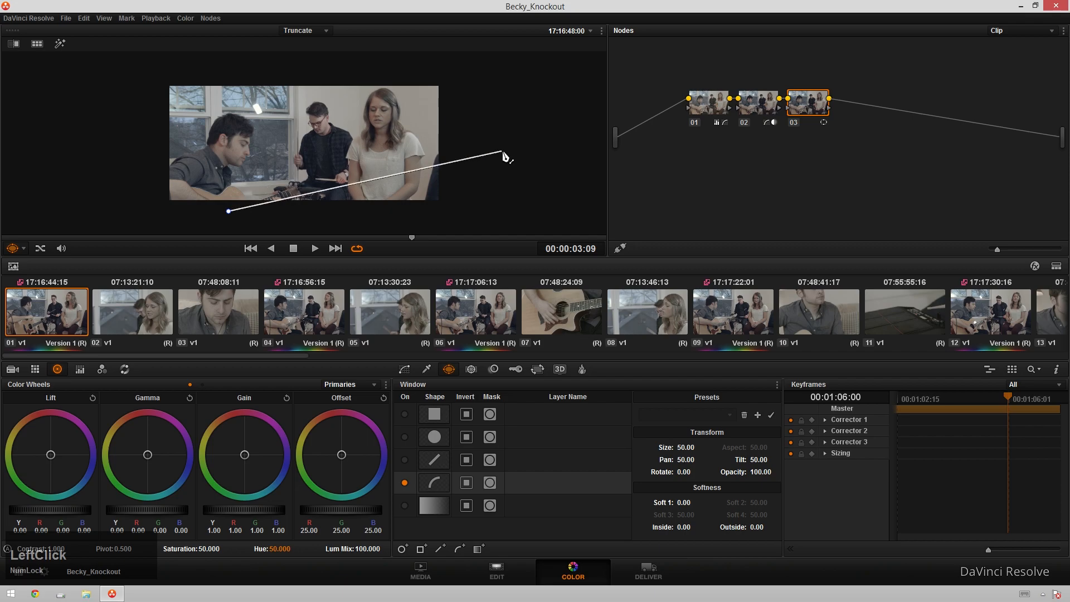
click(477, 132)
click(451, 60)
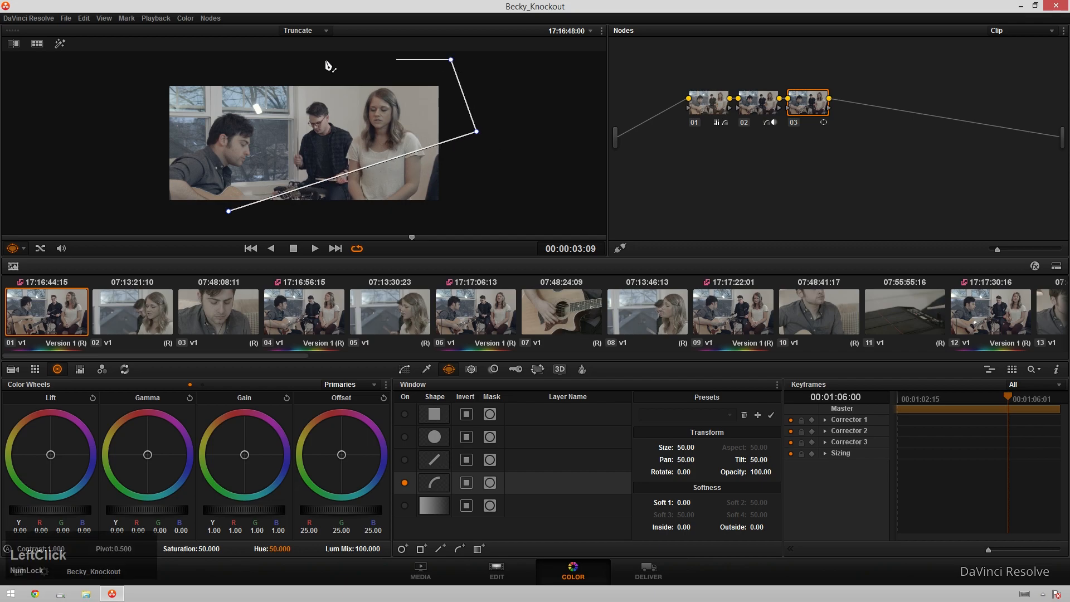
click(144, 126)
click(66, 157)
click(166, 211)
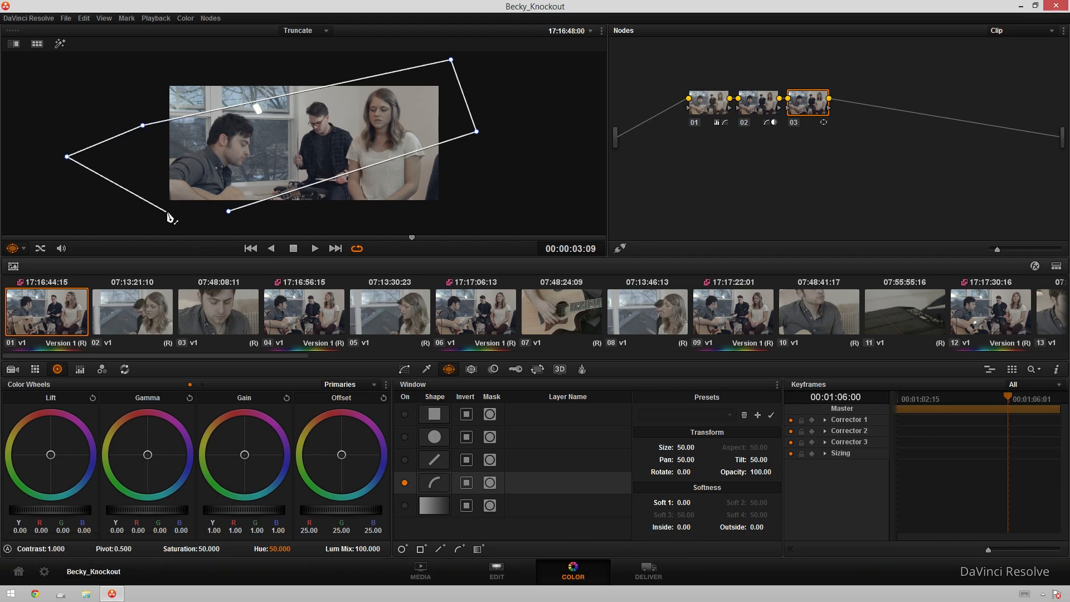
click(229, 211)
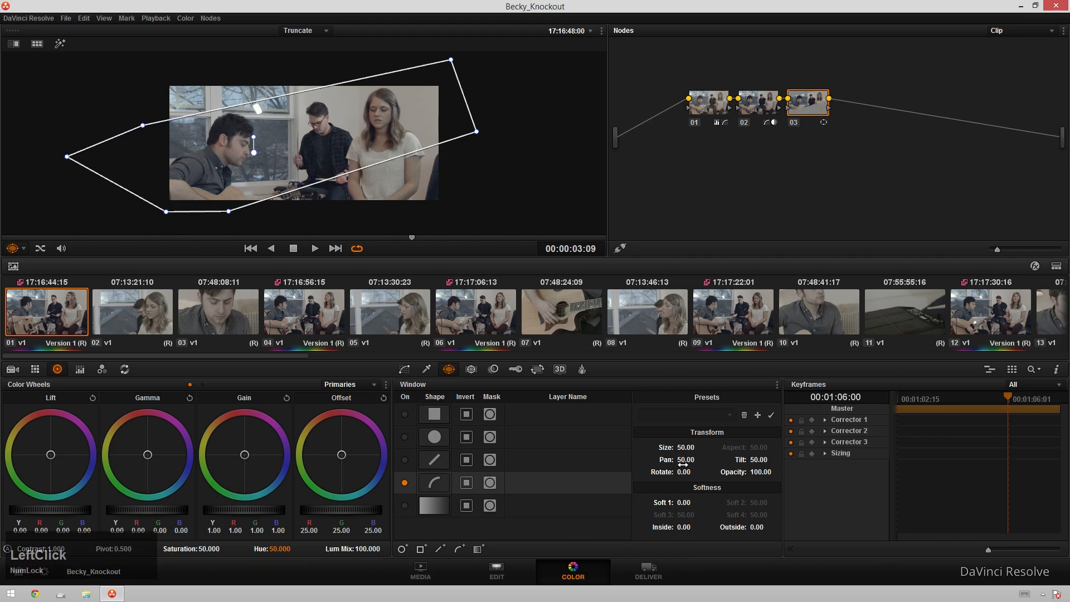
Step: Soften the curve window with Soft 1 at 3.84, Inside at 8.20 and Outside at 10.56, and invert it
drag(682, 503, 791, 526)
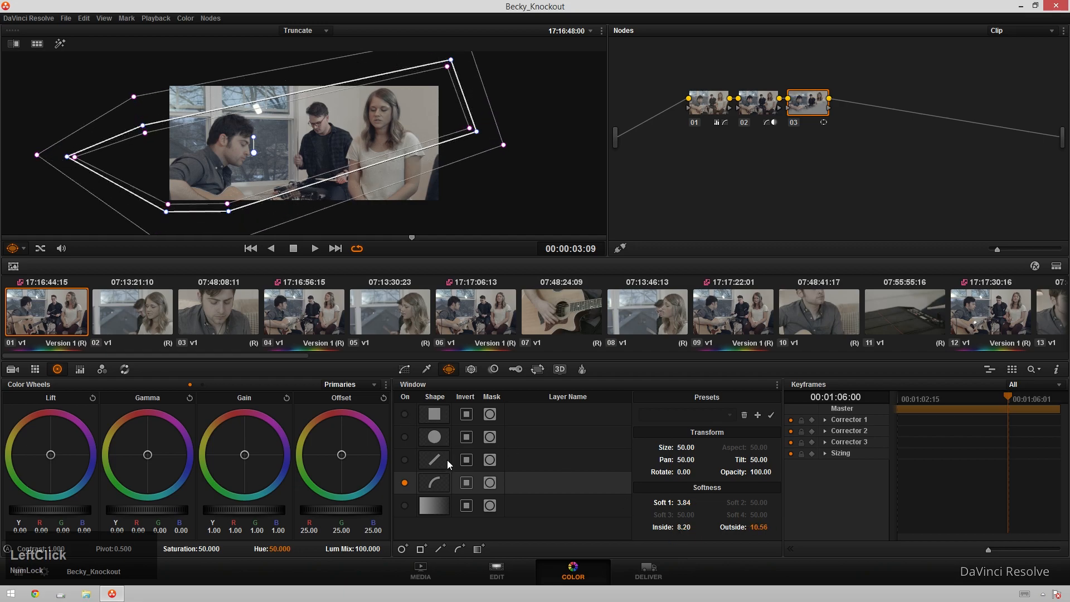
click(467, 486)
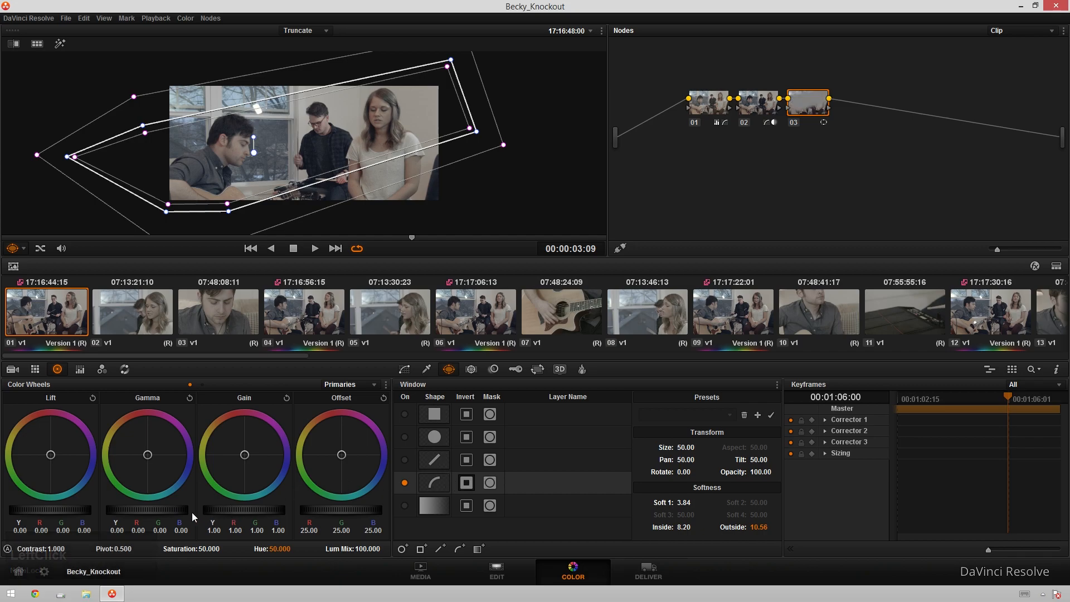
Step: Darken the area outside node 03's curve window by lowering the master gamma to about -0.07
scroll(158, 511, up, 3)
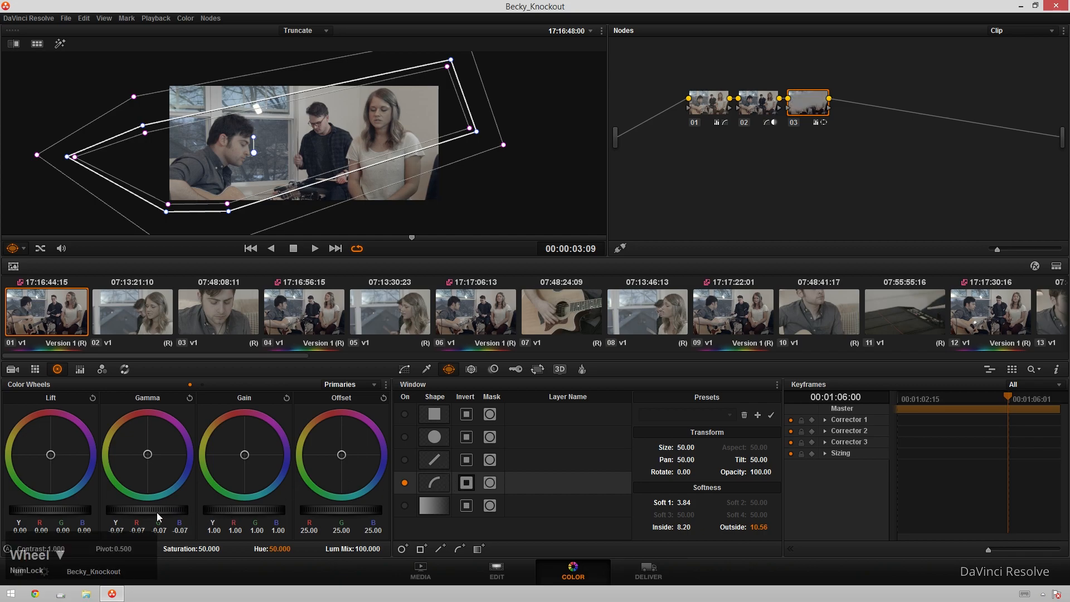
scroll(157, 513, up, 2)
Step: Add an outside node after node 03 and raise its master gamma to 0.02 and master gain to 1.01
key(alt+s)
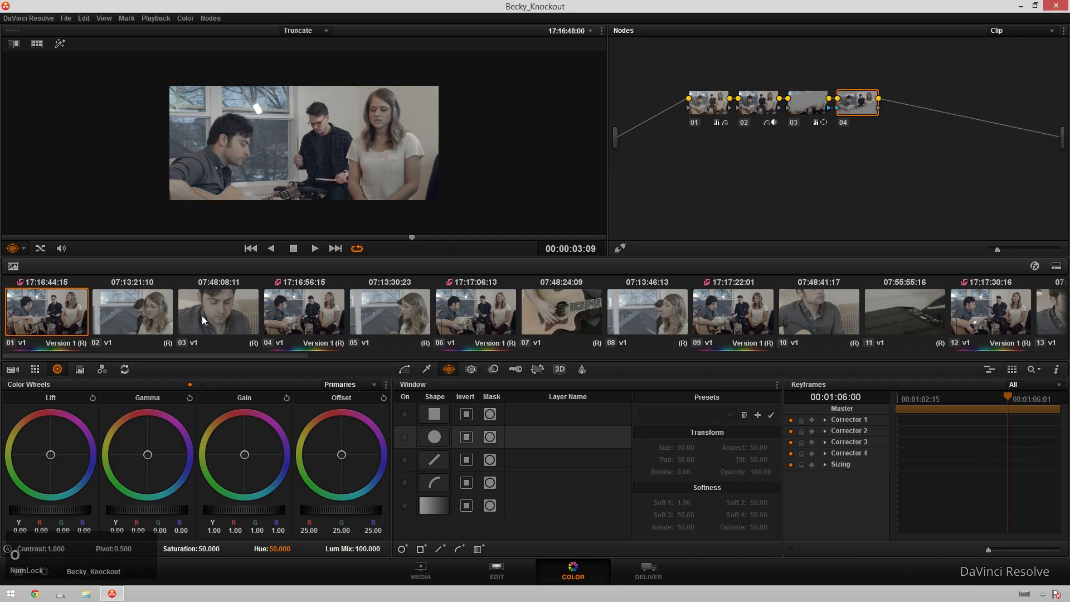
scroll(266, 510, up, 1)
scroll(155, 510, down, 1)
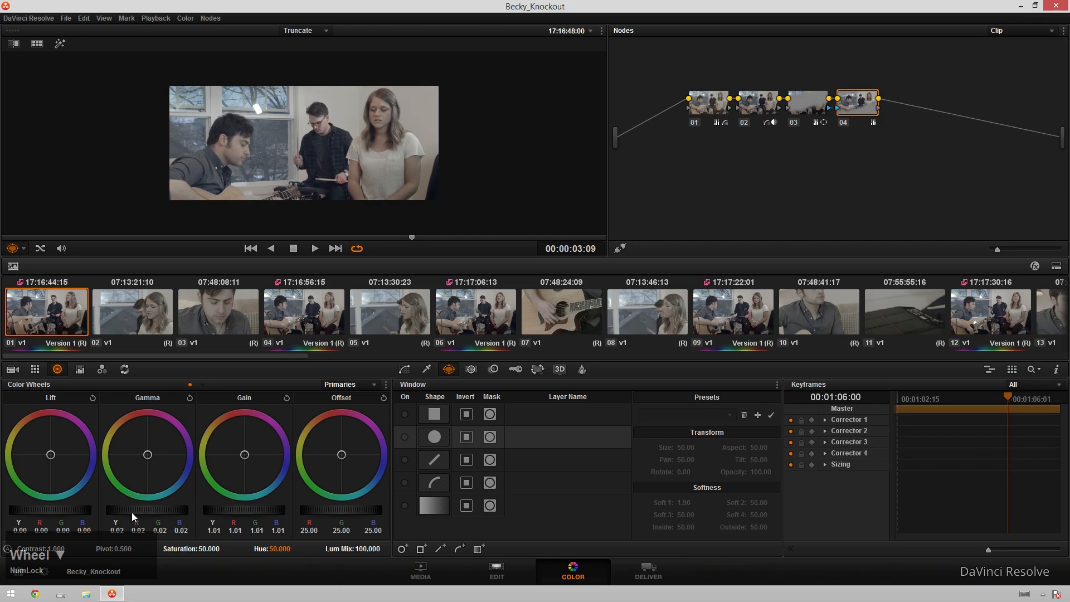
Step: Play the clip in the enlarged viewer and compare the picture with all grade nodes off and on
key(alt+f)
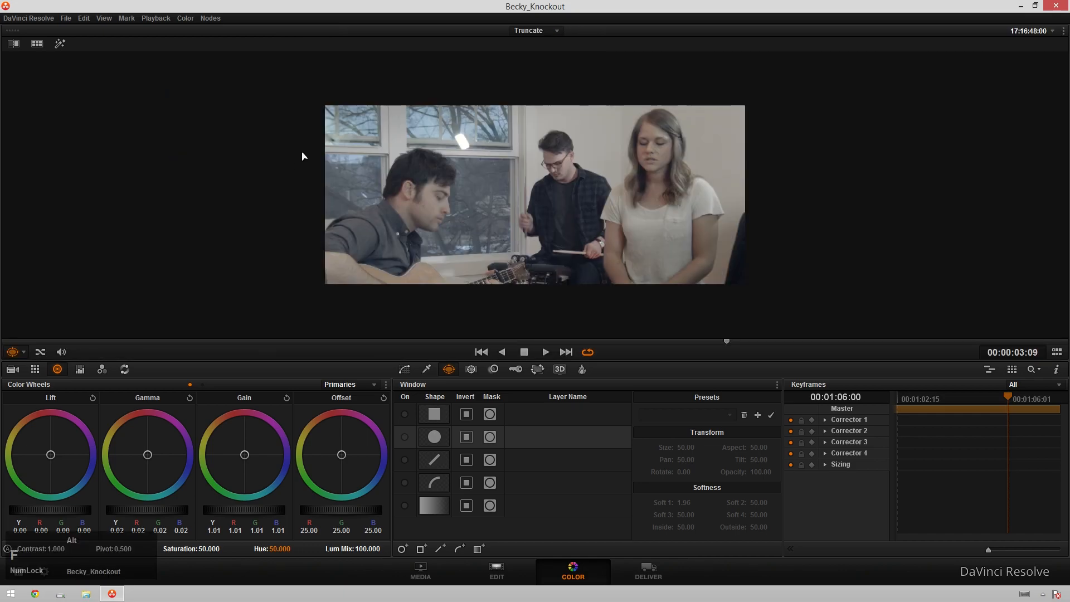
key(space)
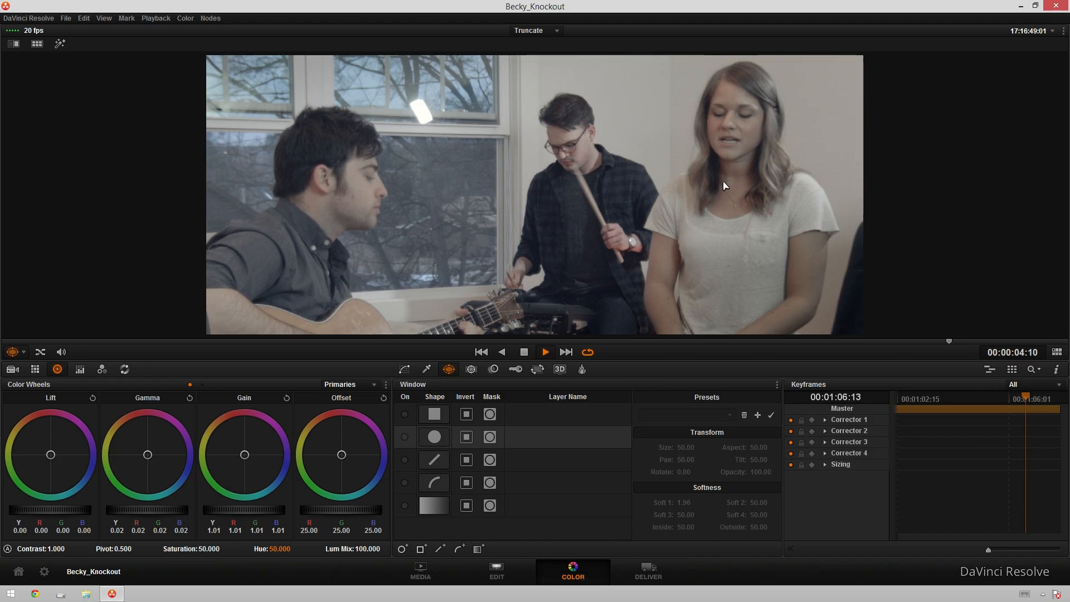
key(space)
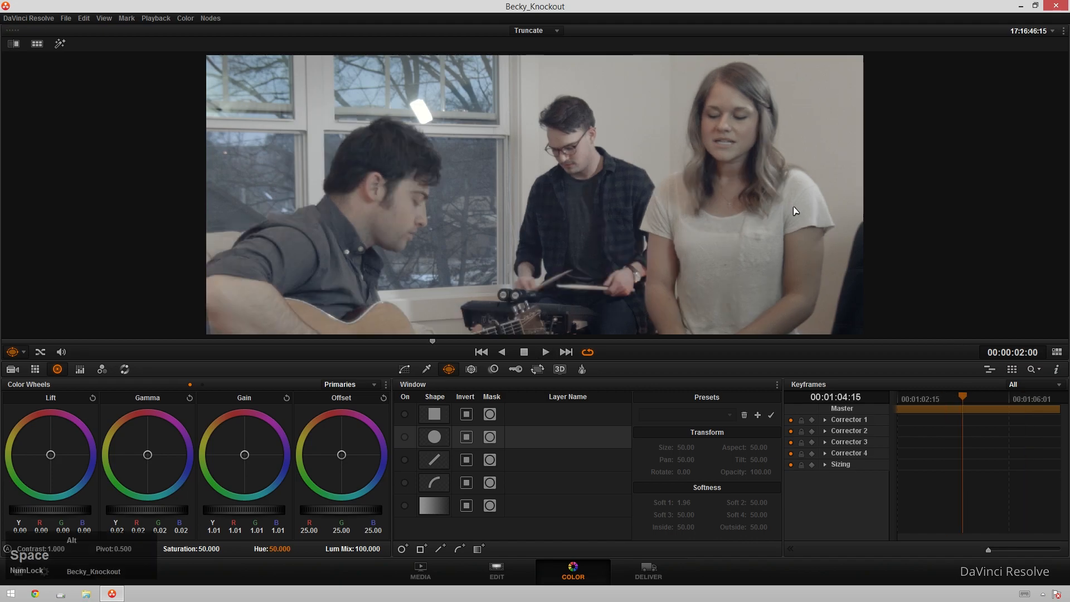
key(alt+d)
key(alt+d)
key(alt+d)
key(alt+d)
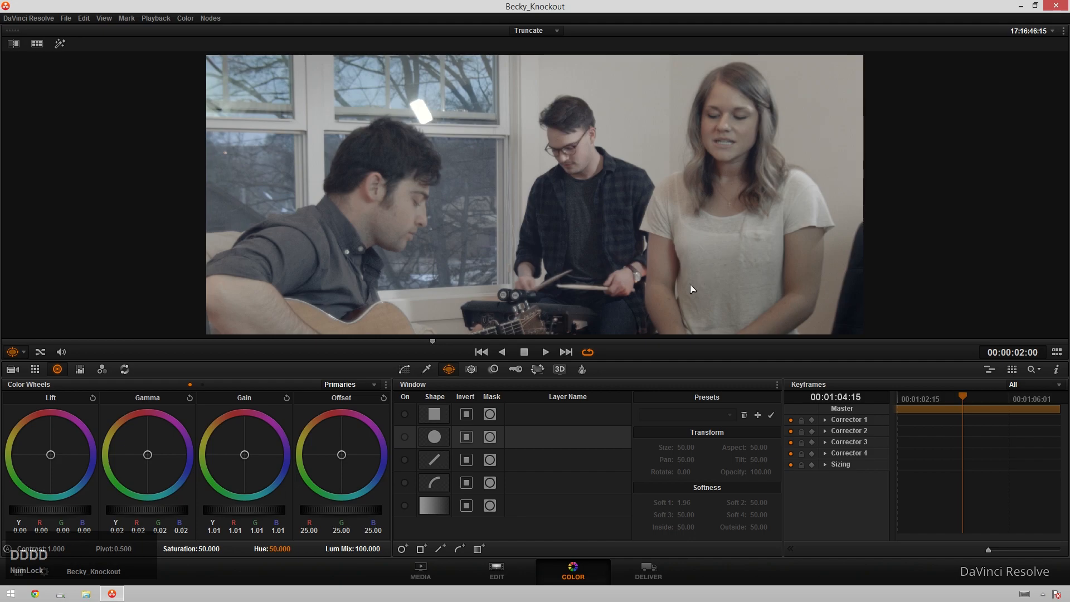
scroll(647, 262, down, 1)
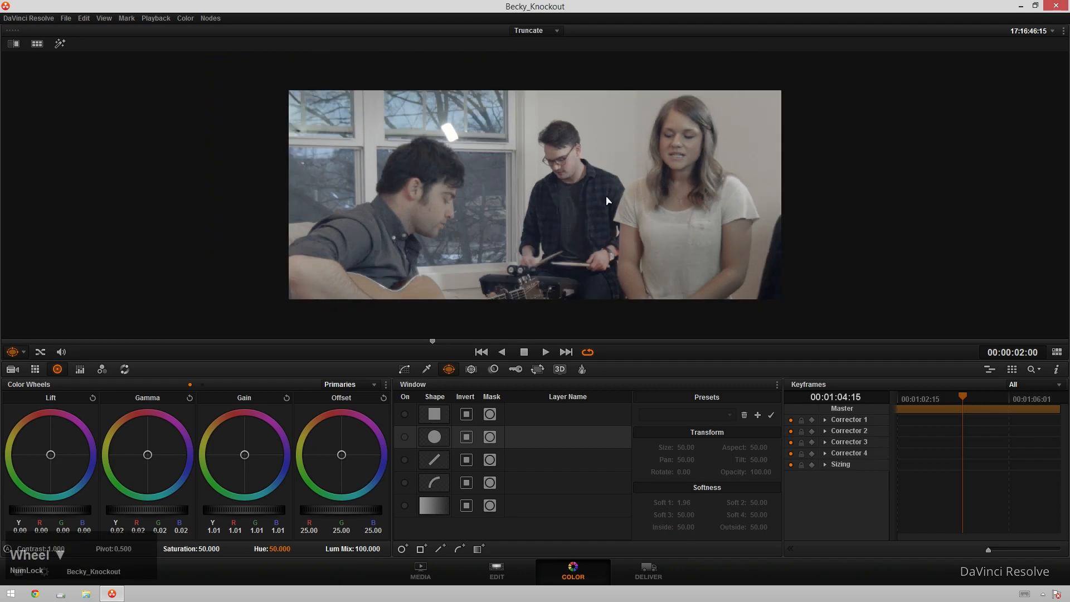
key(alt+f)
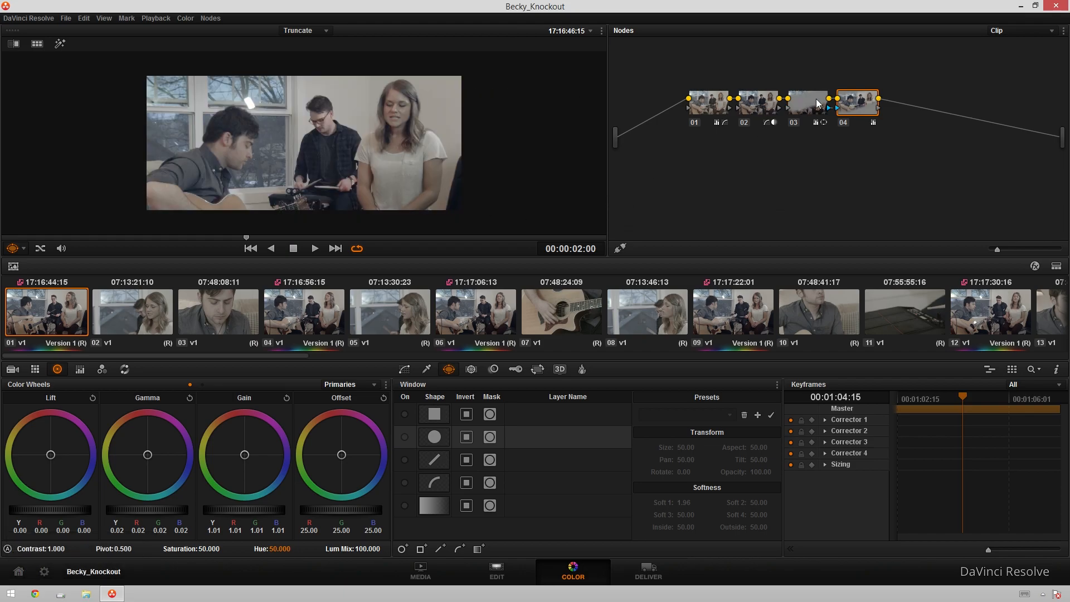
Step: Rearrange nodes 01 to 04 in the node graph, leaving a wide gap between nodes 03 and 04
drag(706, 102, 656, 115)
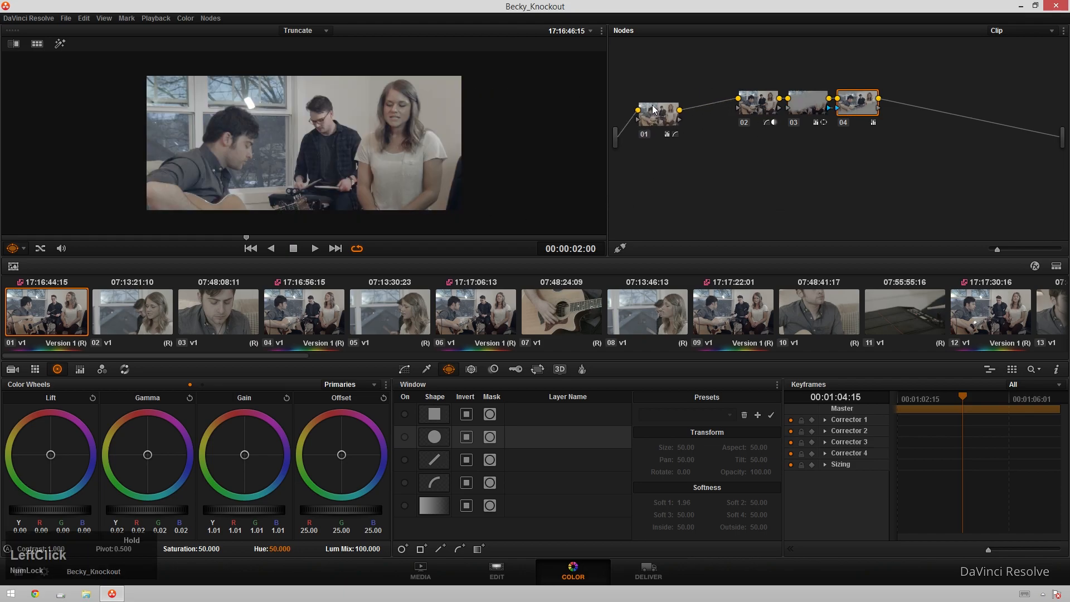
drag(756, 108, 712, 121)
drag(808, 106, 773, 134)
drag(860, 111, 893, 136)
drag(769, 131, 799, 128)
click(705, 124)
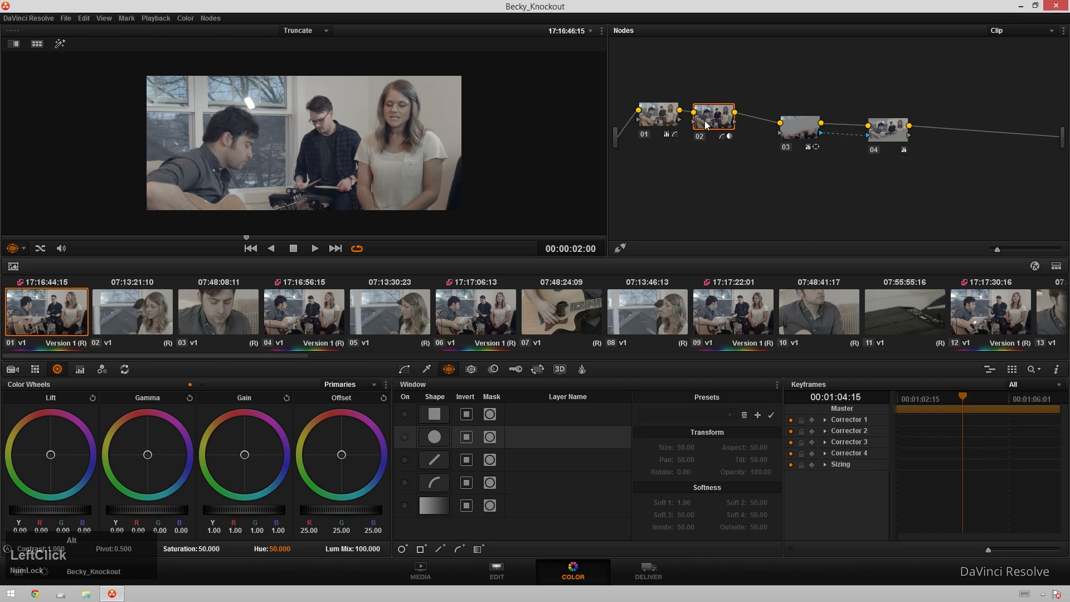
drag(808, 126, 780, 109)
Step: Add a corrector node below node 03, feed it from node 02's output, and move node 04 closer to node 03
right_click(774, 168)
mouse_move(836, 195)
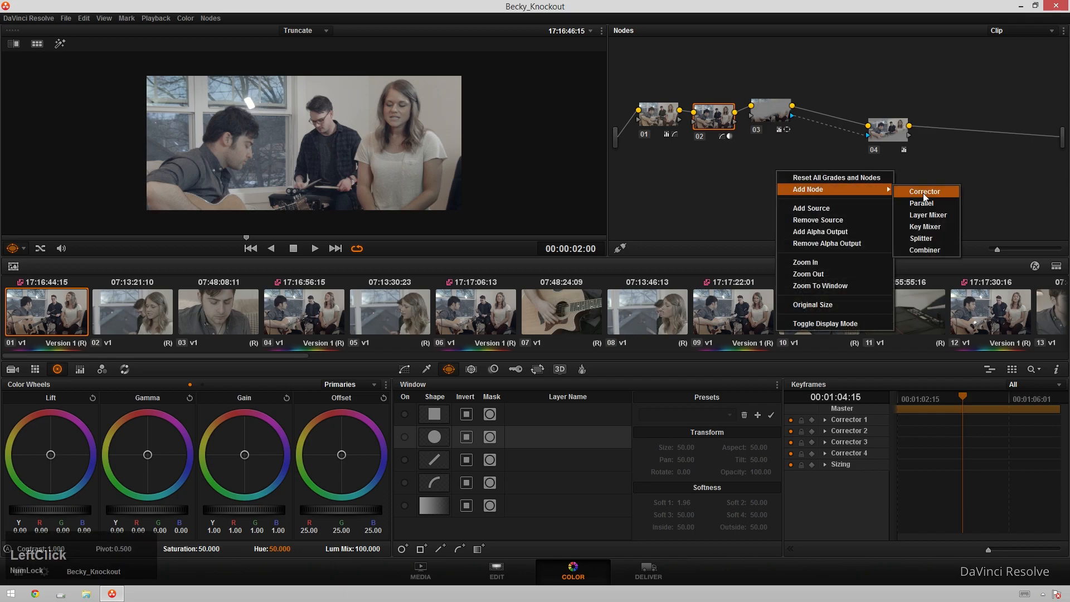
click(926, 191)
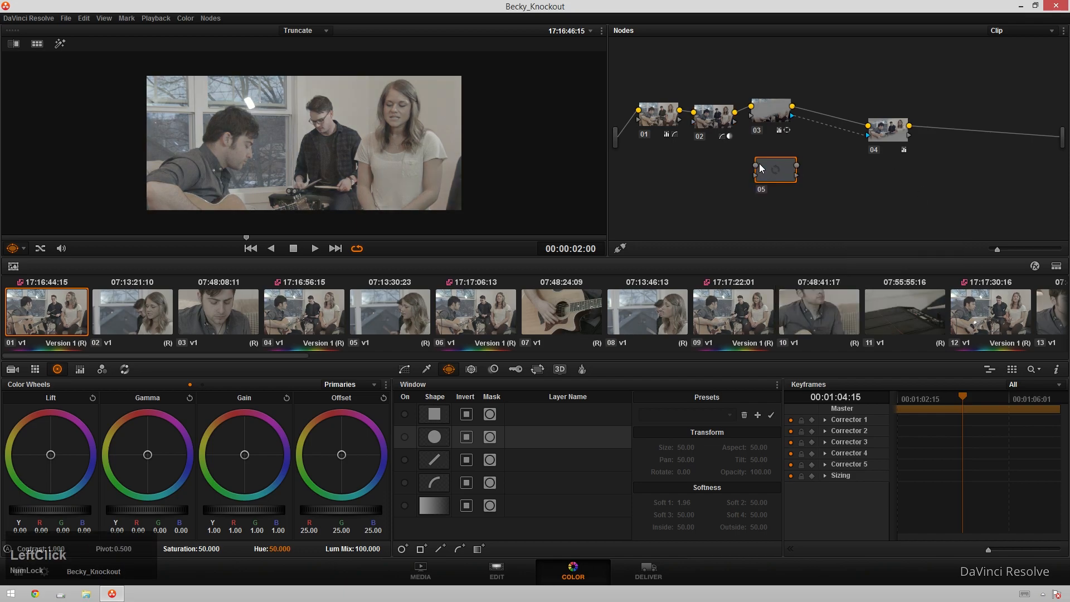
drag(757, 166, 735, 112)
drag(864, 138, 804, 120)
Step: Insert a two-input parallel mixer between node 04 and the output, and connect node 05's output to its second input
right_click(834, 187)
mouse_move(887, 204)
click(979, 216)
right_click(837, 193)
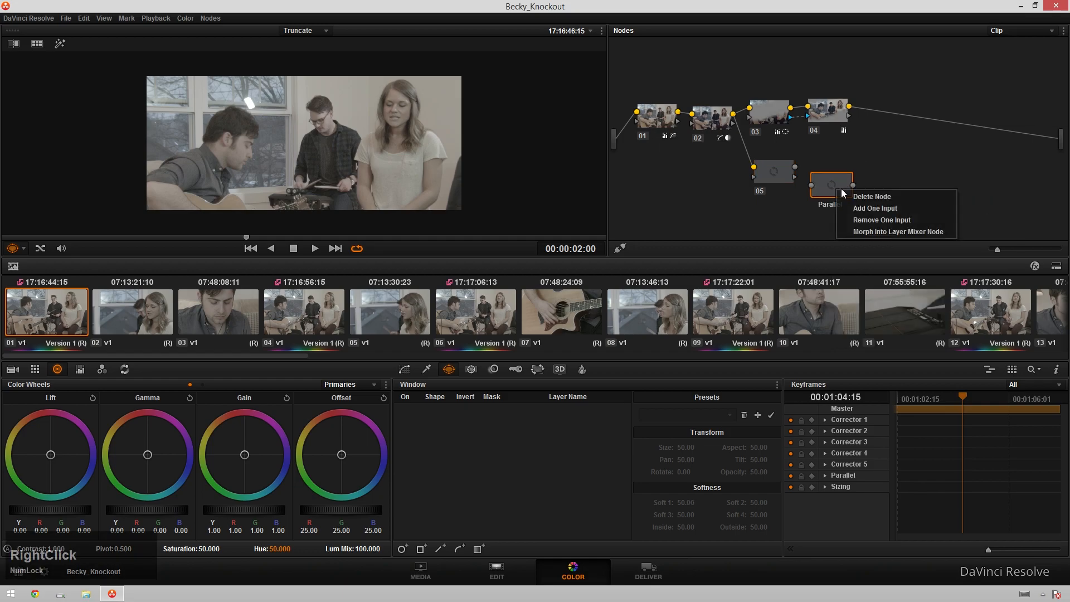
click(906, 221)
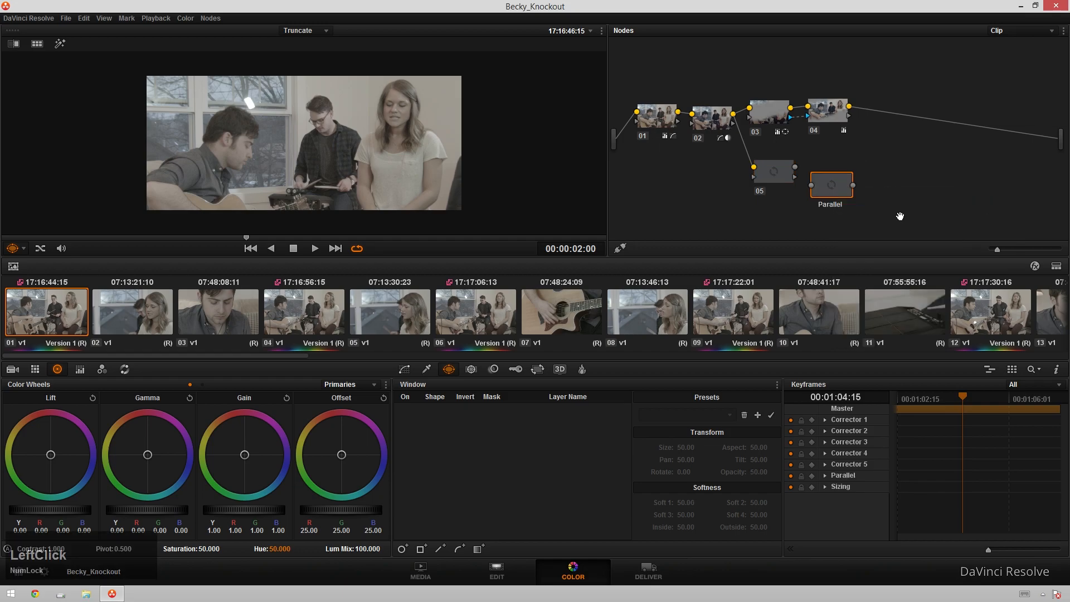
right_click(836, 179)
right_click(835, 178)
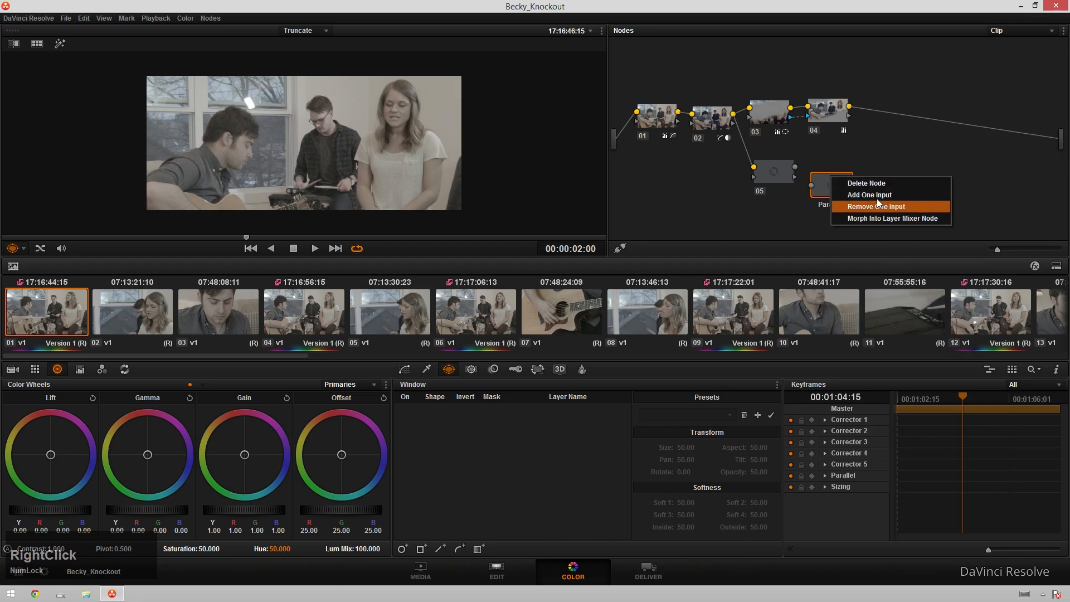
click(869, 194)
drag(836, 180, 906, 111)
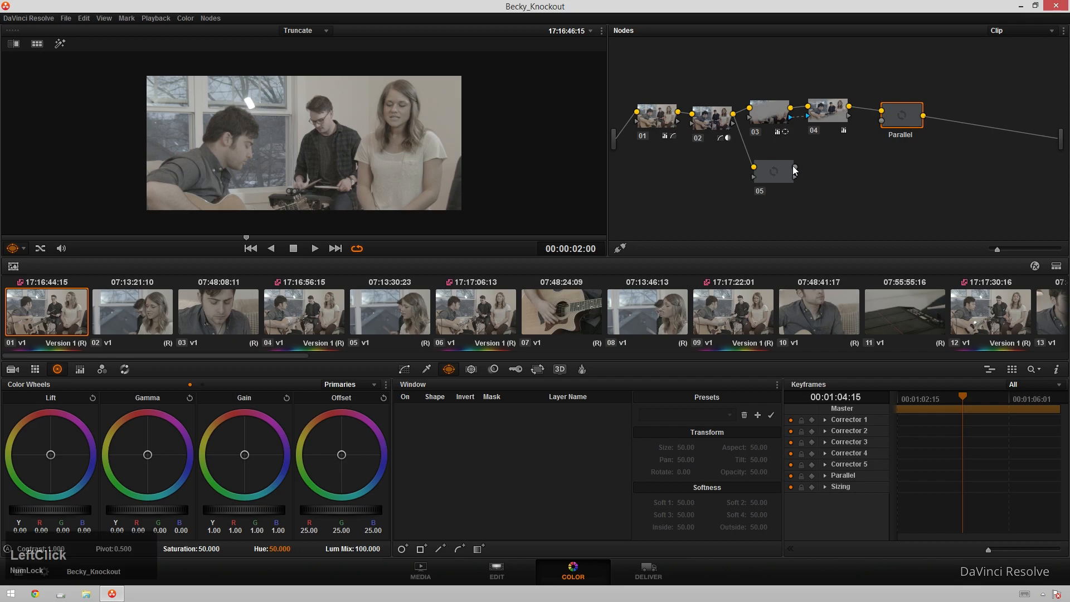
drag(795, 169, 881, 121)
drag(778, 171, 788, 167)
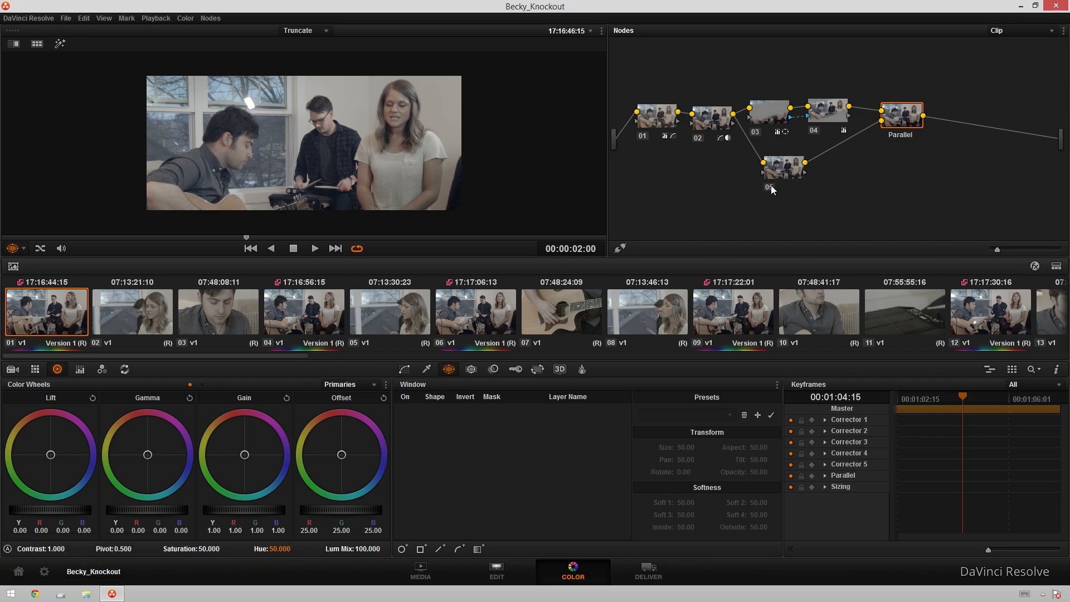
Step: Place a circle window around the woman's head on node 05, with Size 29.92, Aspect 39.23, Pan 56.77, Tilt 53.72 and Soft 1 at 7.76
click(792, 162)
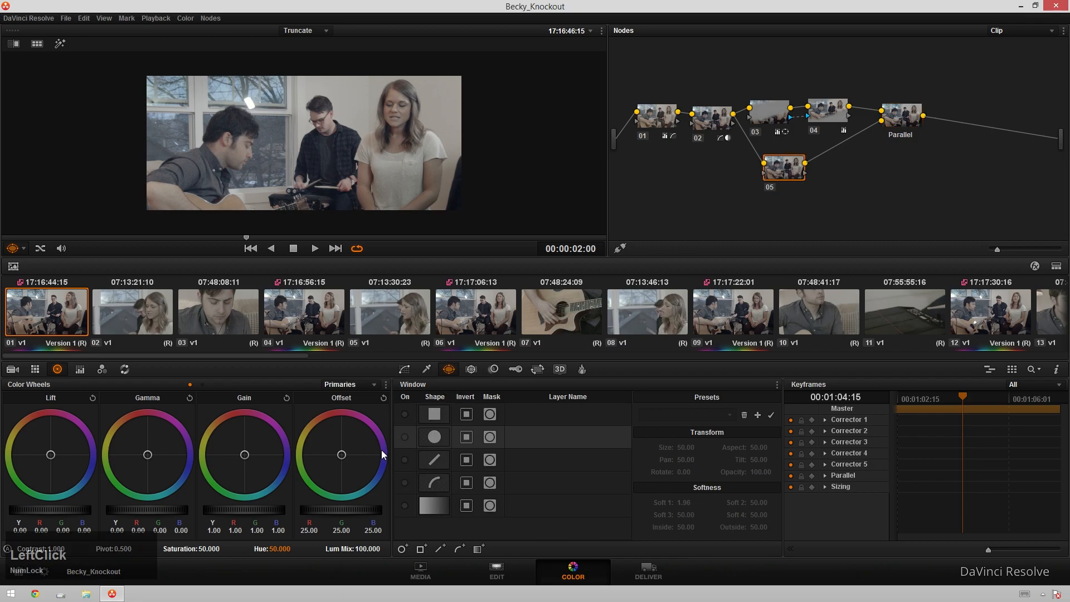
click(405, 437)
drag(340, 181, 398, 163)
scroll(455, 157, up, 3)
drag(483, 175, 484, 204)
drag(481, 99, 480, 95)
drag(548, 93, 532, 93)
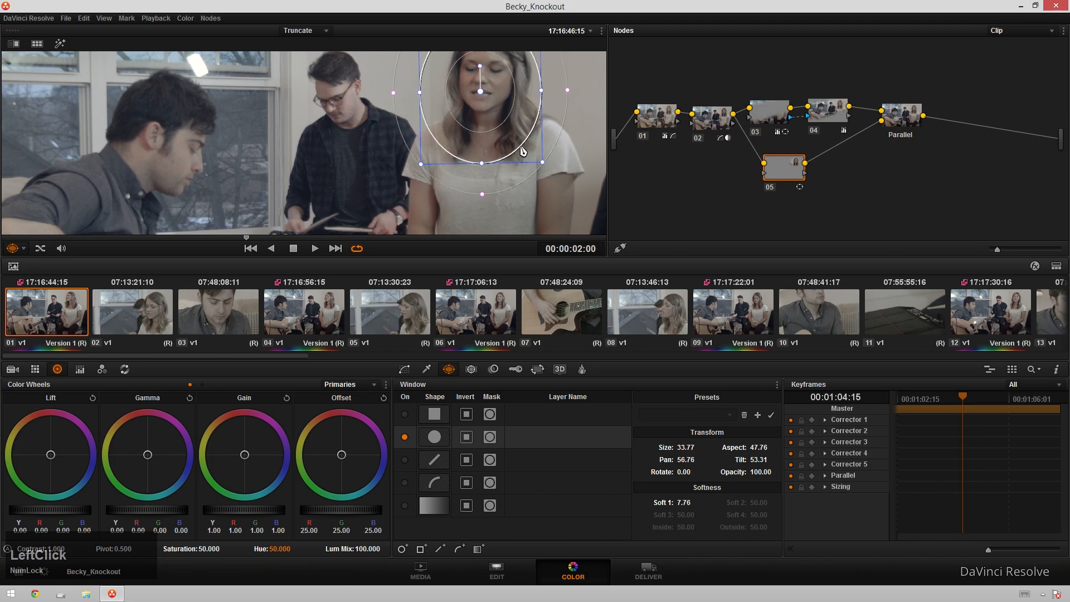
drag(481, 164, 484, 169)
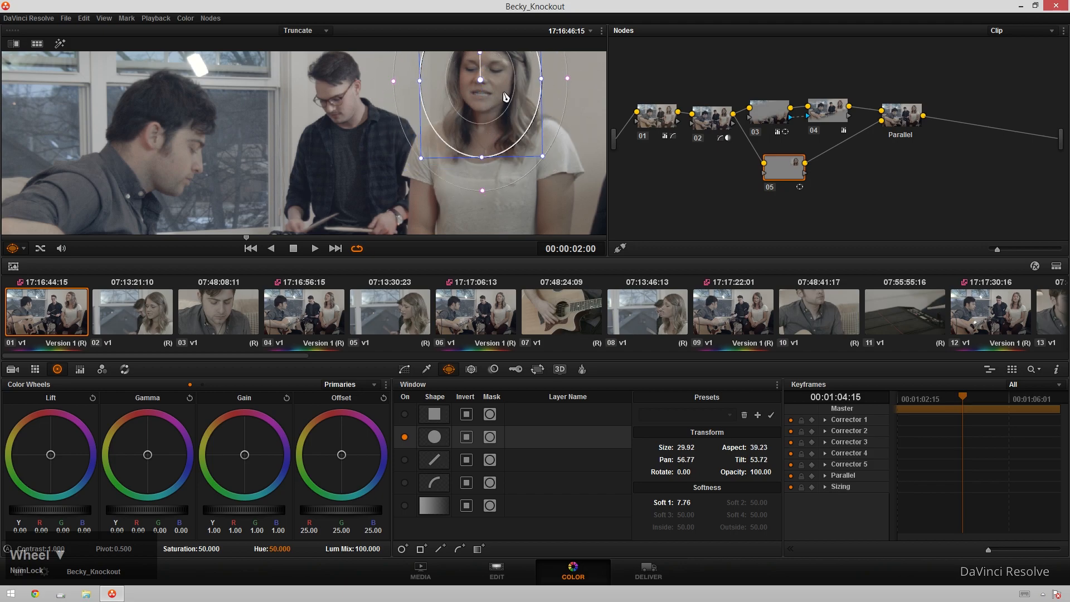
scroll(499, 104, down, 3)
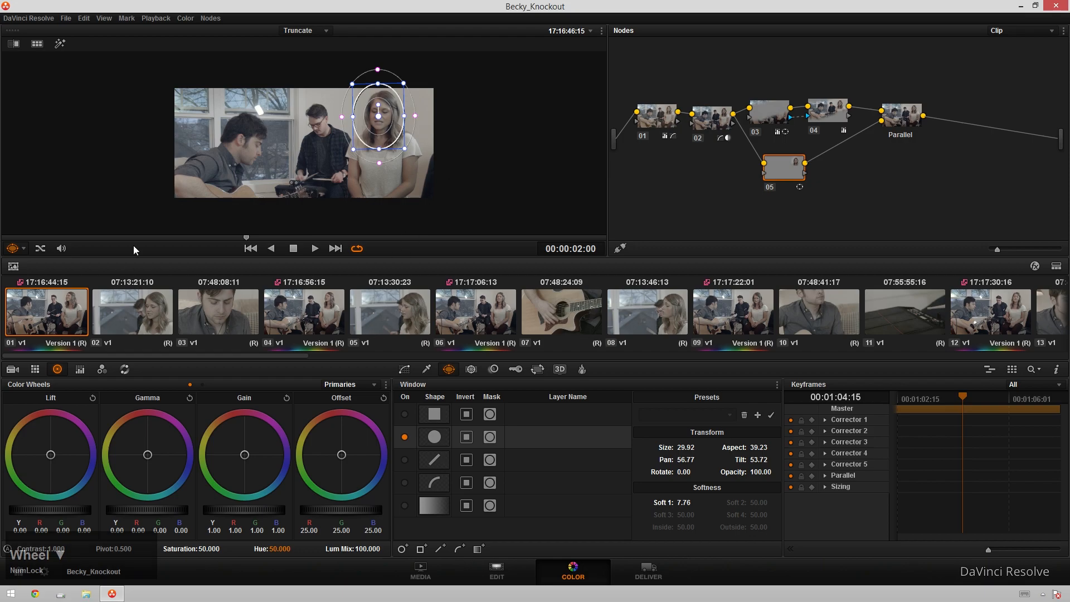
Step: Scrub the clip to check the head window, raise node 05's master gamma to 0.01, and inspect the result at the parallel mixer
drag(241, 238, 127, 216)
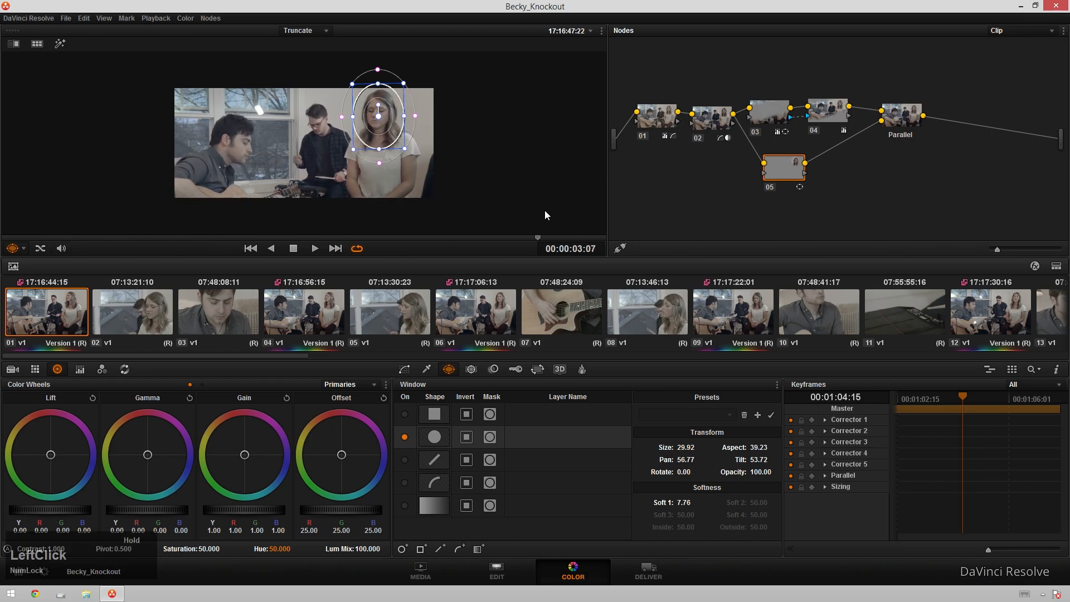
scroll(145, 514, up, 1)
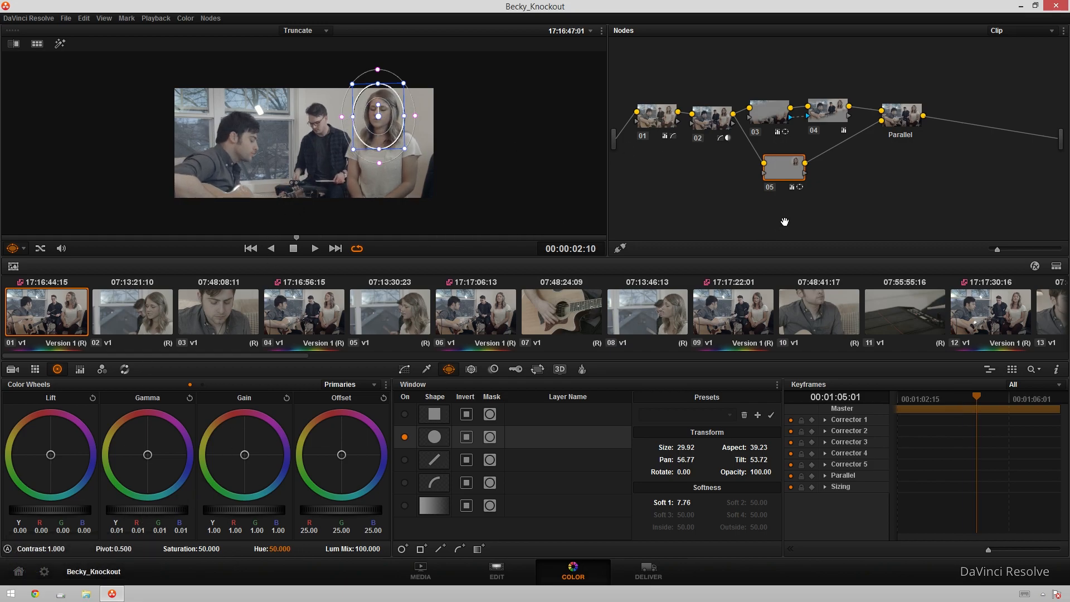
click(784, 222)
click(902, 113)
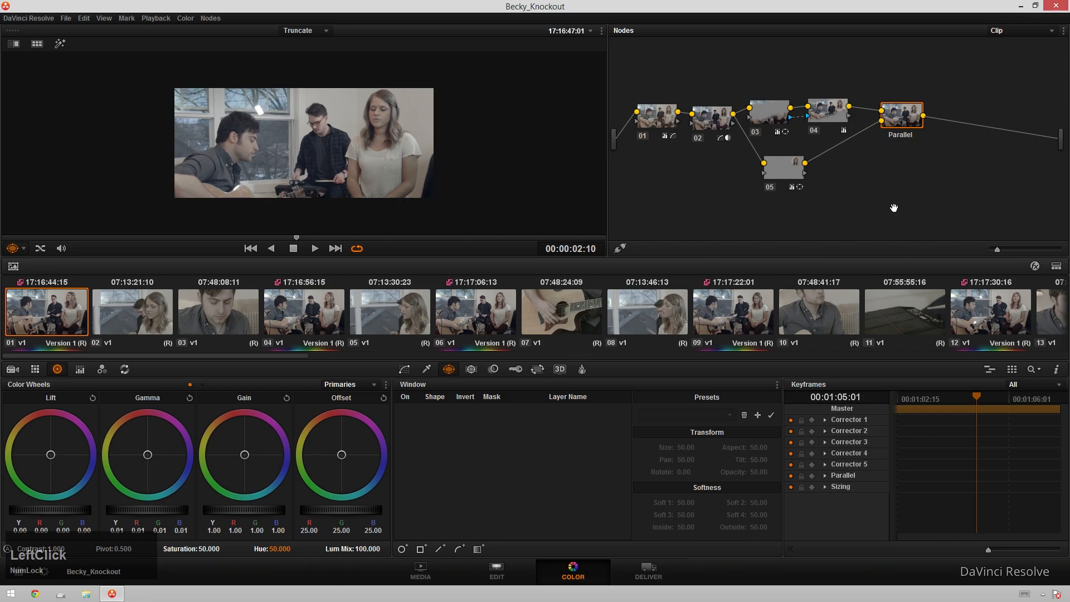
scroll(347, 121, up, 1)
scroll(347, 121, up, 1)
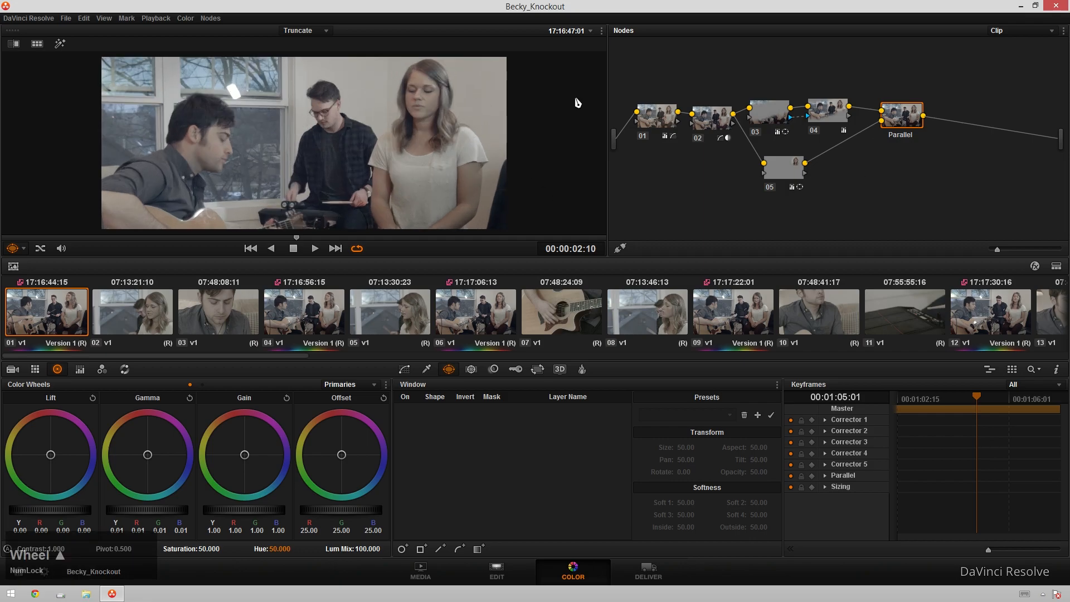
Step: Compare the woman's face with node 05 off and on, with the custom curves shown in place of the window overlay
click(786, 176)
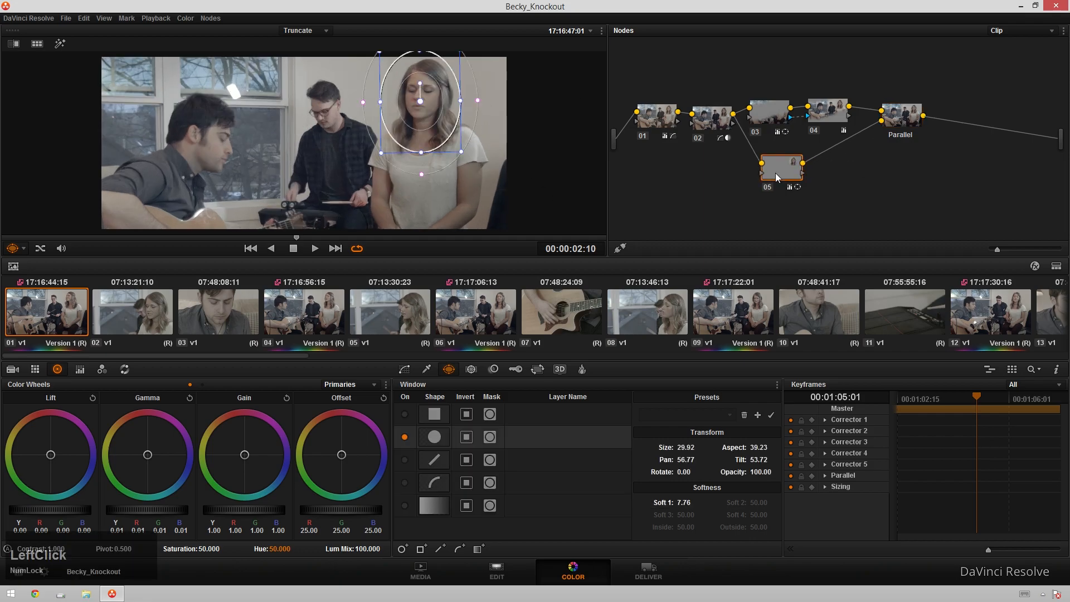
key(ctrl+d)
click(405, 369)
key(ctrl+d)
key(ctrl+d)
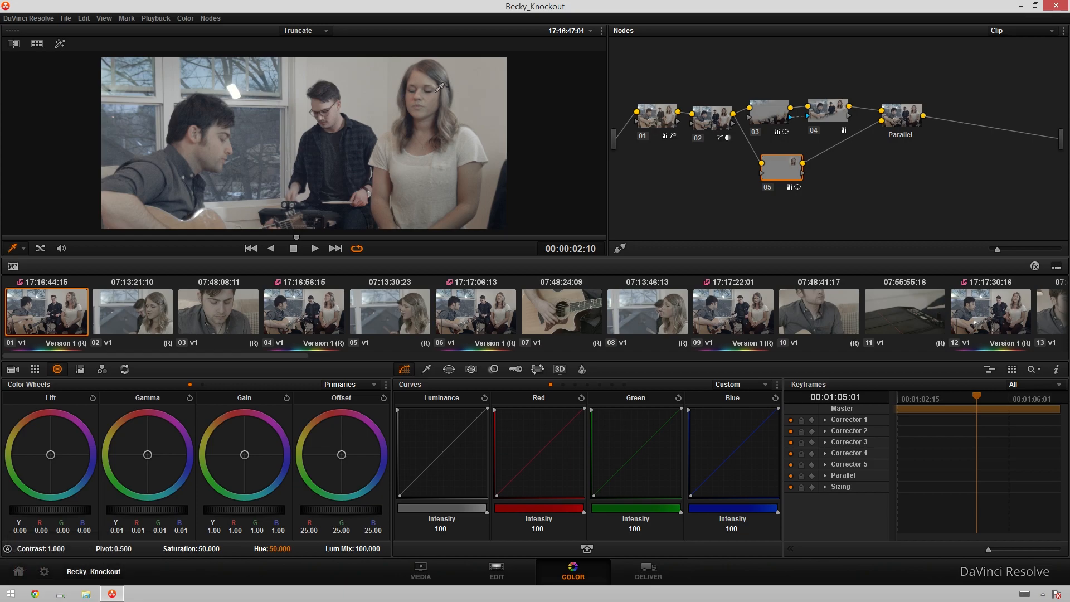
key(ctrl+d)
key(ctrl+d)
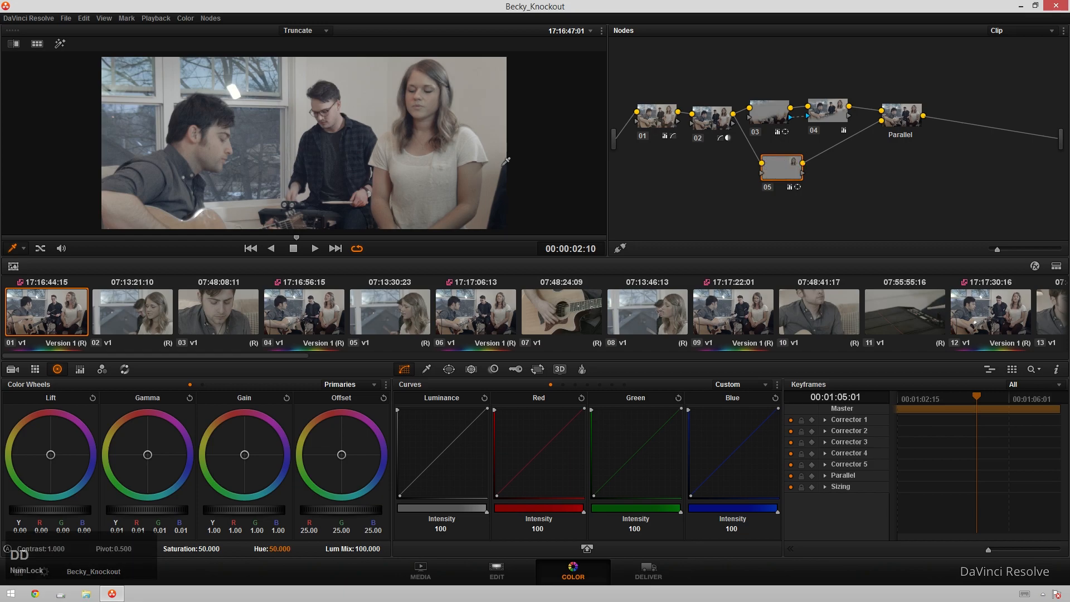
scroll(316, 100, down, 1)
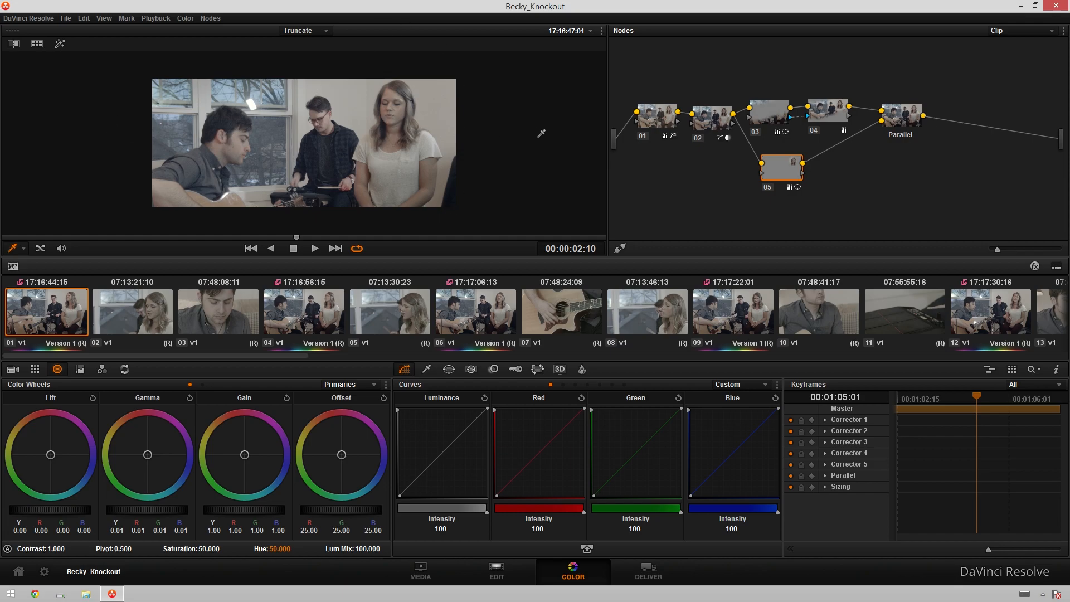
Step: Shift node 05 closer to node 02 and add another parallel corrector node beneath it feeding the mixer
drag(781, 179, 761, 174)
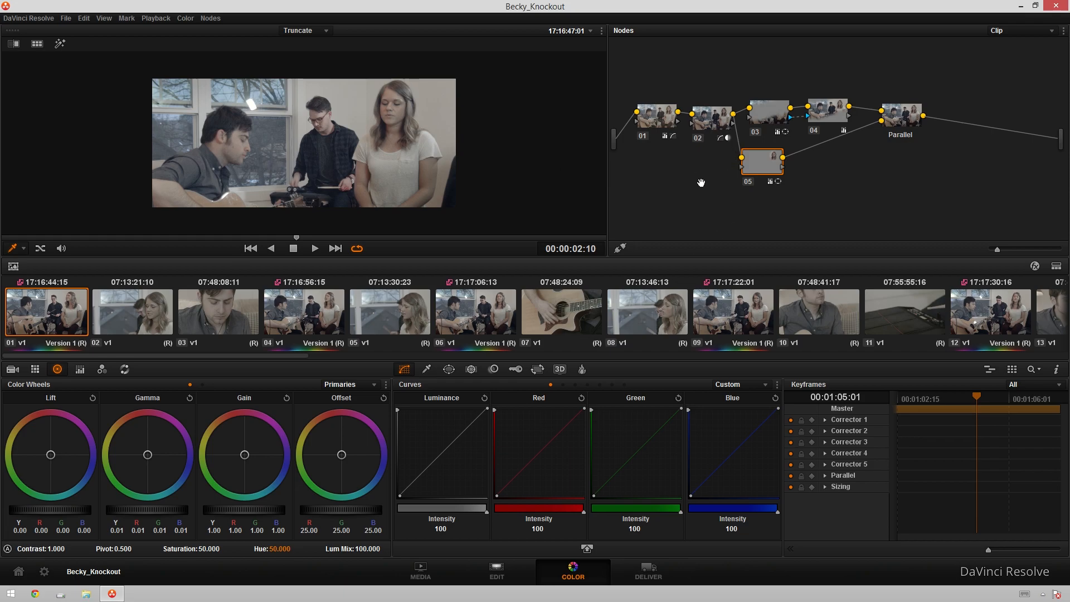
key(alt+p)
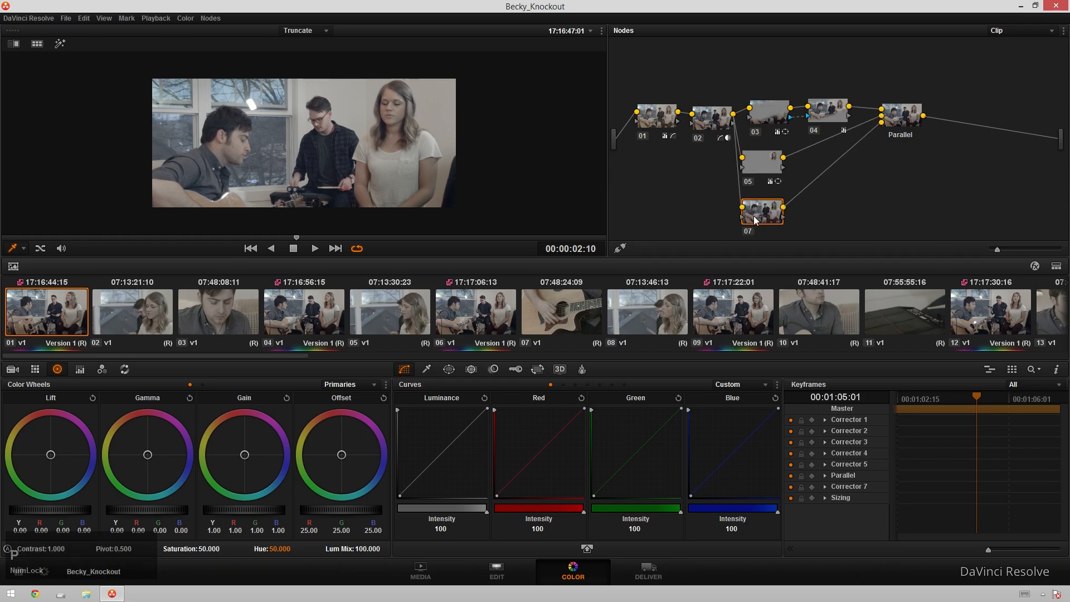
click(754, 220)
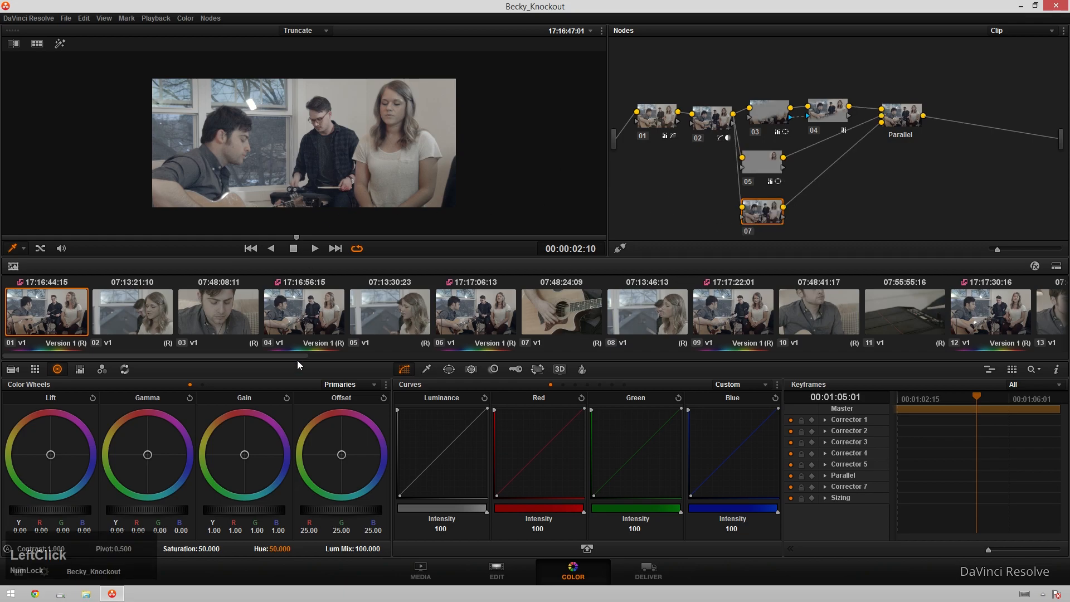
Step: Place a rotated circle window around the guitarist on node 07, with Size 50.58, Aspect 39.07, Pan 44.86, Tilt 50.91, Rotate 25.94 and Soft 1 at 6.35
click(445, 371)
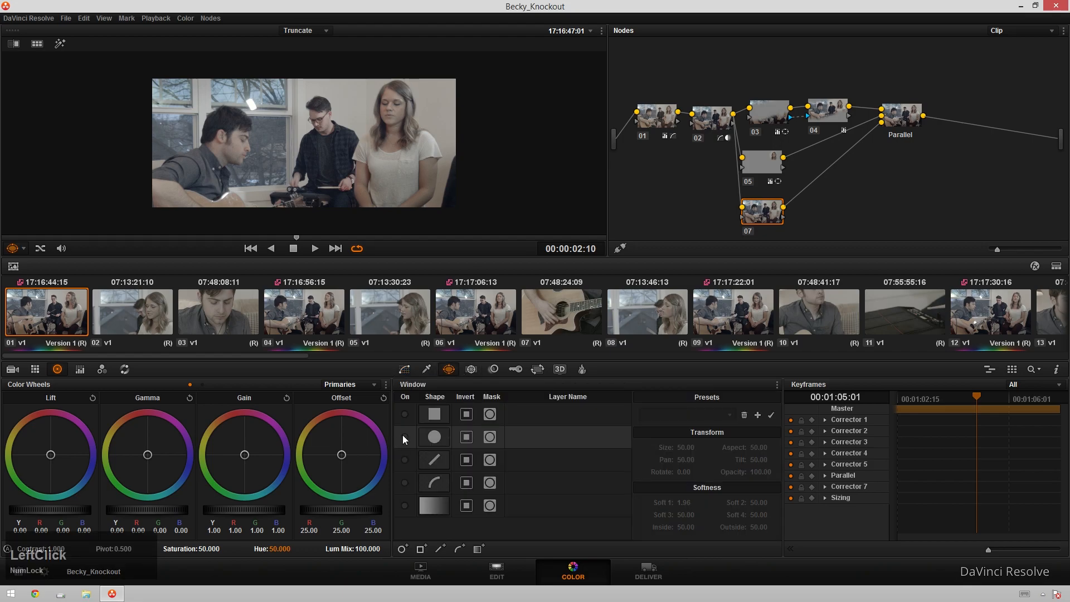
click(404, 438)
drag(301, 202, 228, 229)
drag(228, 134, 241, 122)
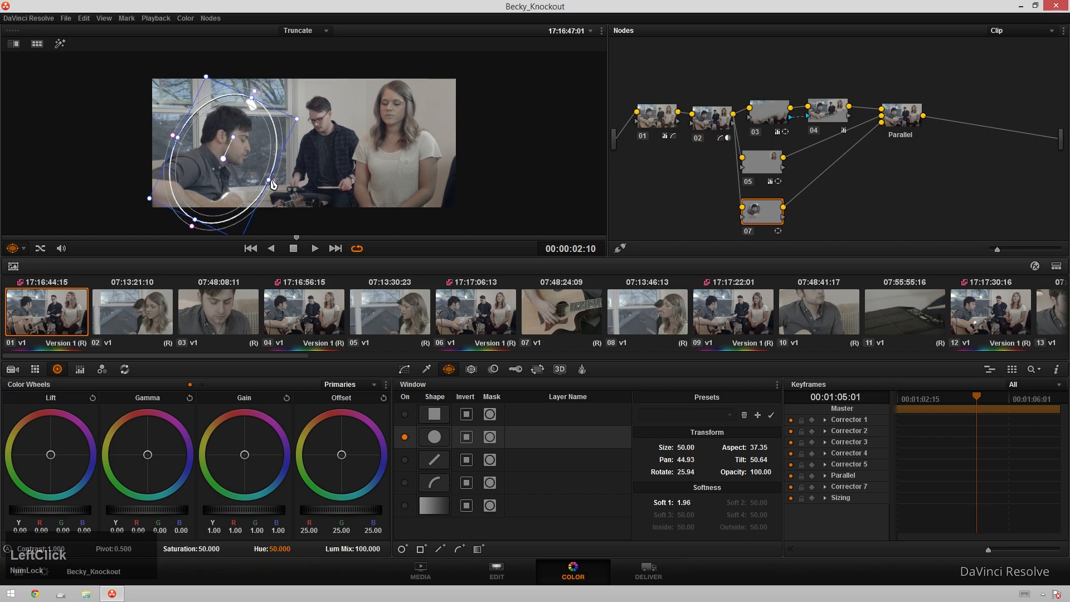
drag(273, 184, 280, 215)
scroll(254, 185, up, 2)
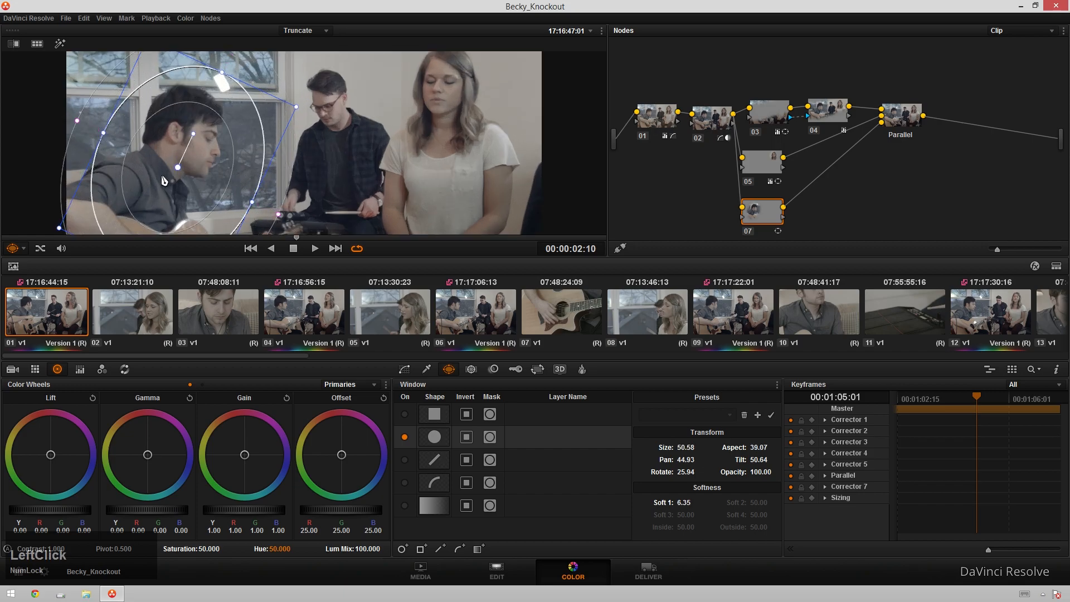
scroll(164, 167, down, 2)
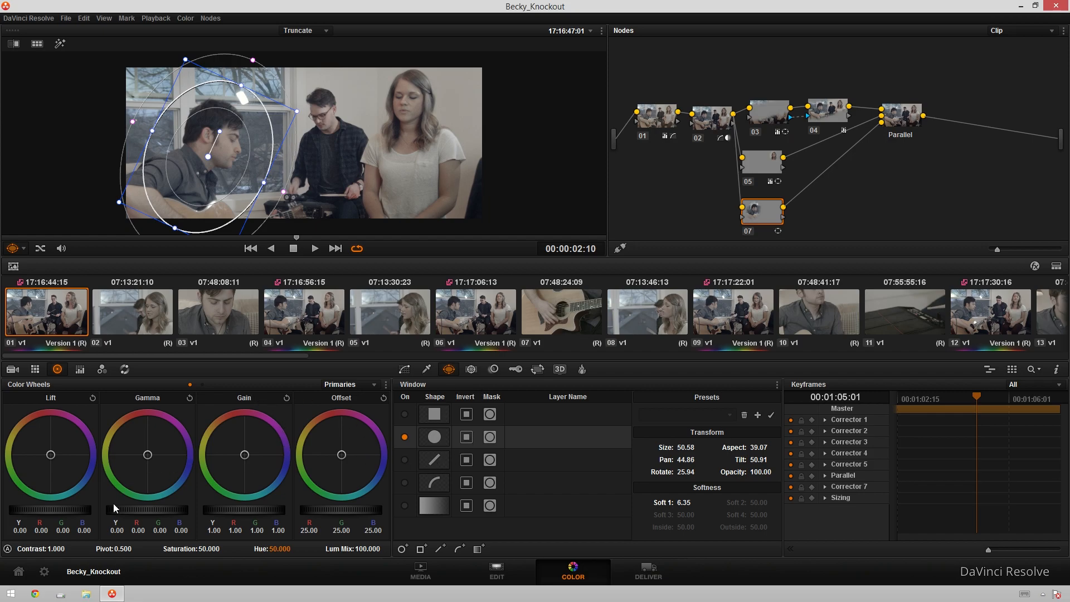
Step: Lower node 07's gamma to -0.03 in Y and -0.02 in red, green and blue, and raise its master lift to 0.02
scroll(137, 518, down, 1)
scroll(146, 520, down, 1)
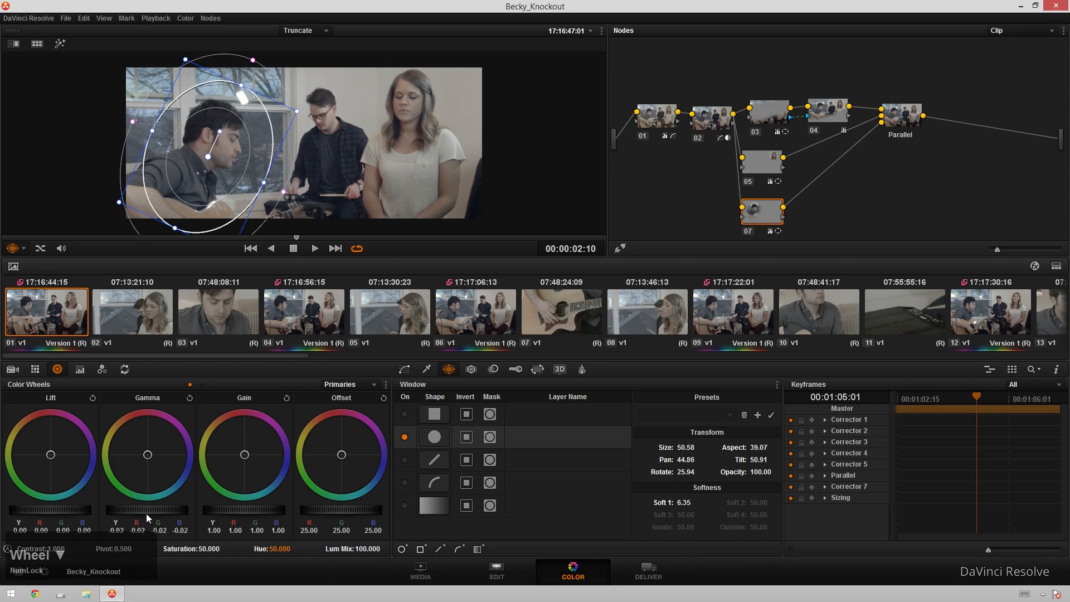
click(149, 455)
drag(145, 454, 138, 435)
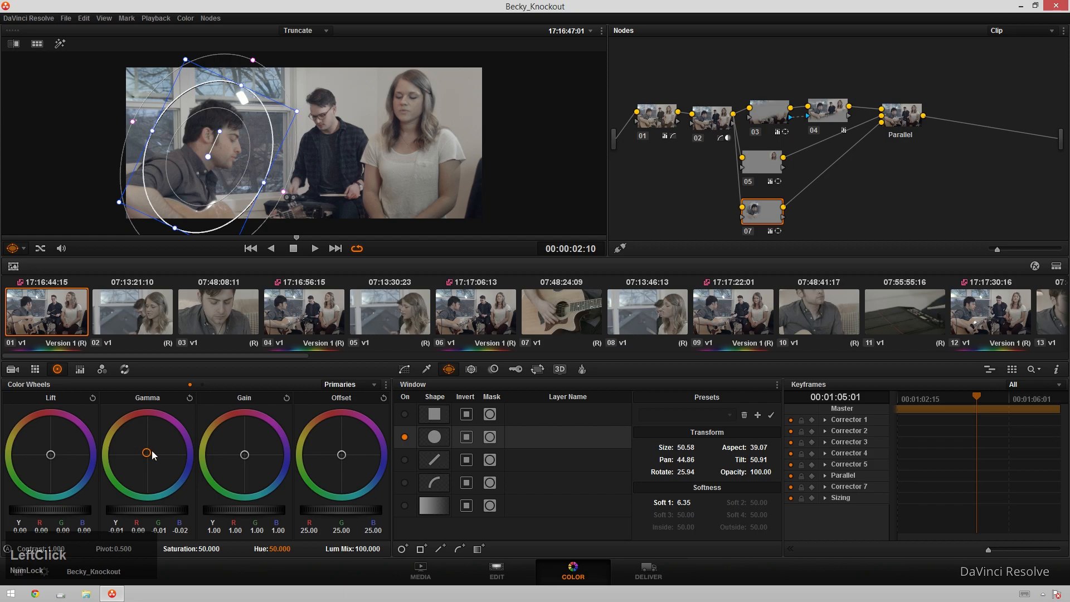
scroll(155, 513, down, 1)
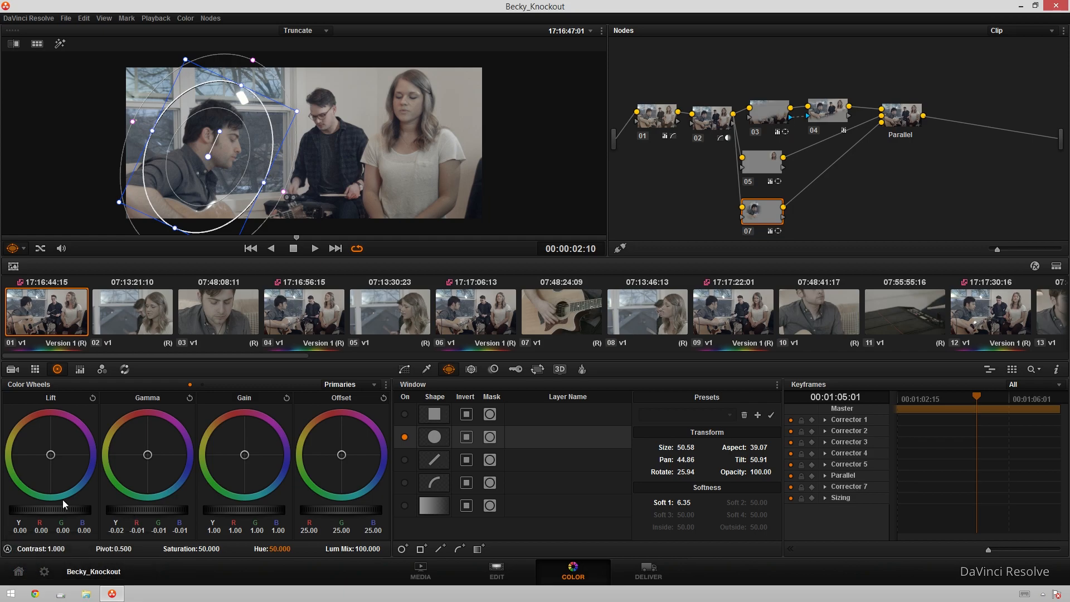
scroll(54, 511, up, 1)
scroll(123, 512, down, 1)
scroll(68, 512, up, 1)
Step: Compare the guitarist with node 07 off and on, showing the custom curves so the window overlay is hidden
click(711, 118)
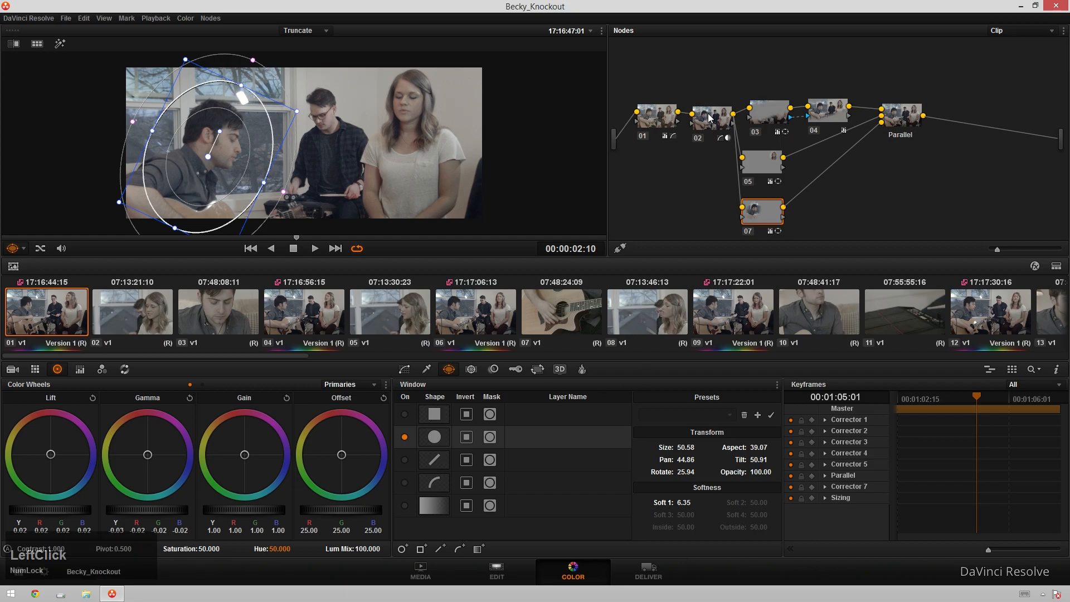
click(767, 219)
click(405, 370)
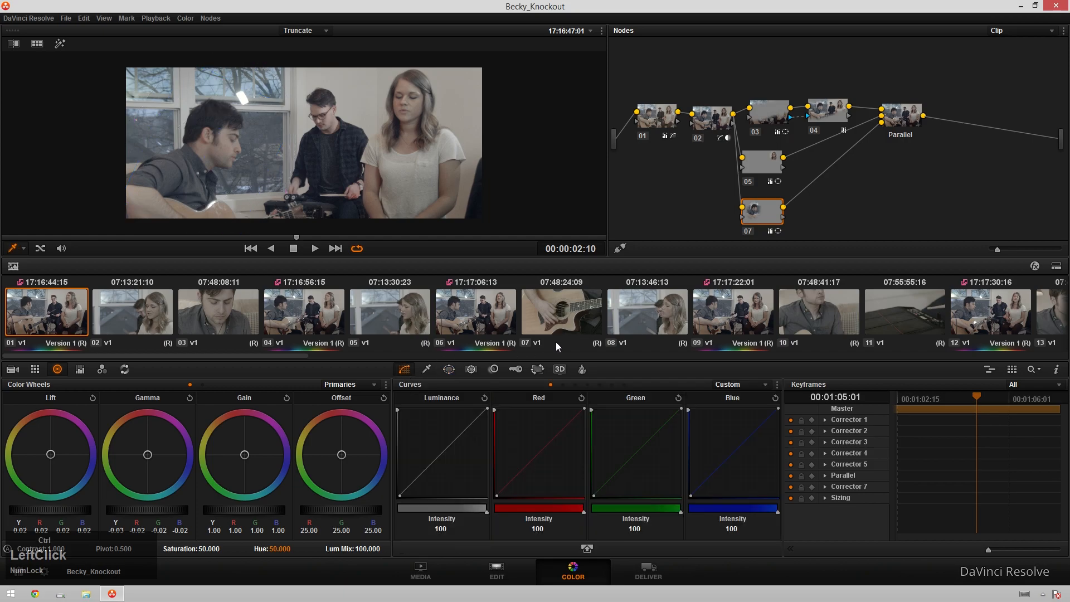
key(ctrl+d)
key(ctrl+d)
key(ctrl+d)
key(ctrl+d)
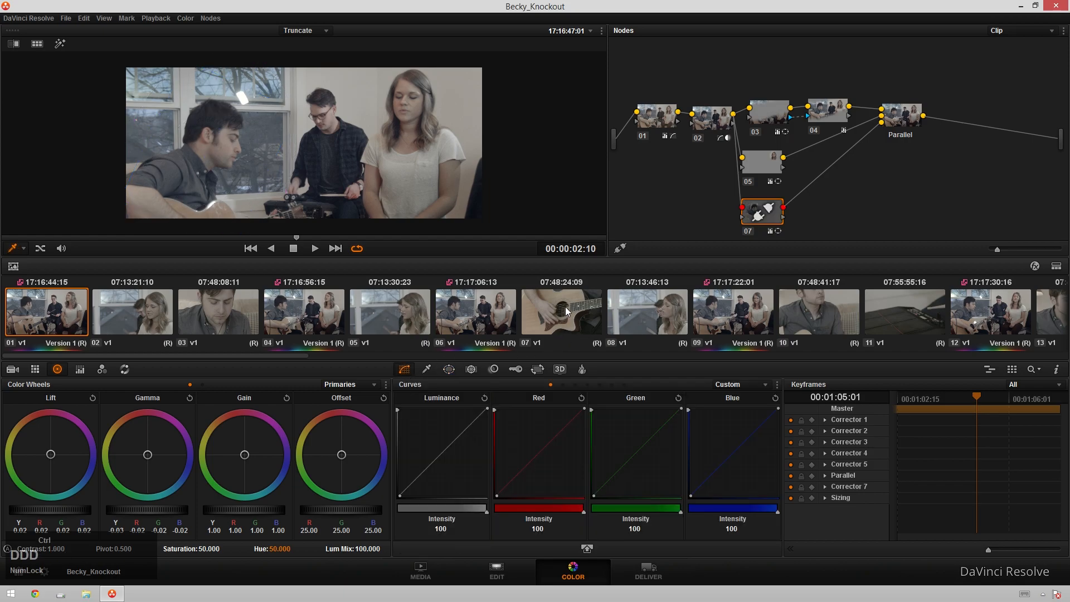
Step: Play back clip 01 at a smaller viewer size to check the guitarist's windowed correction in motion
scroll(287, 140, down, 2)
key(space)
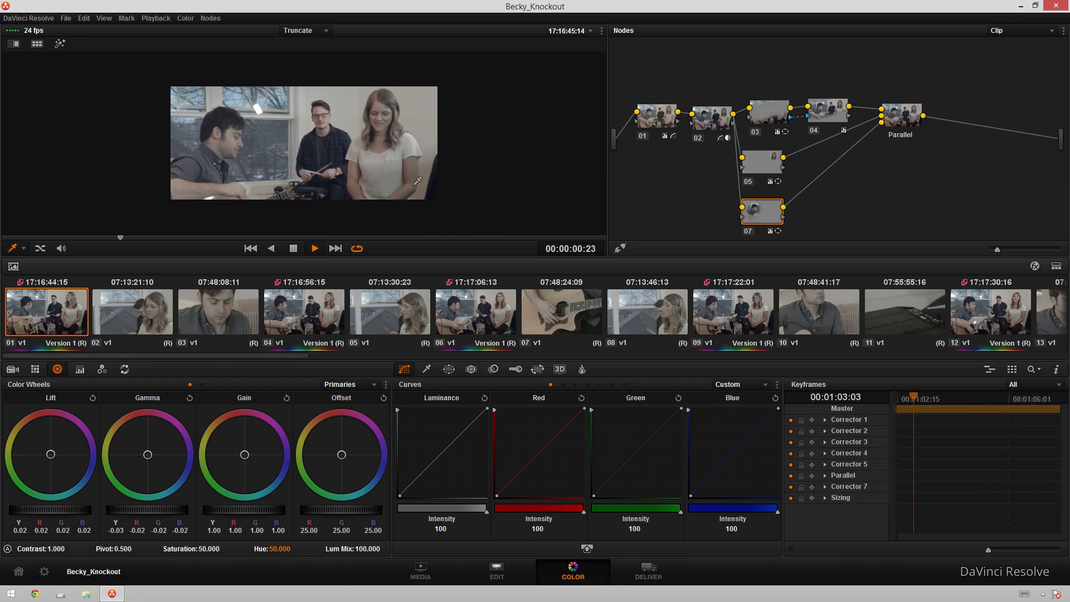
key(space)
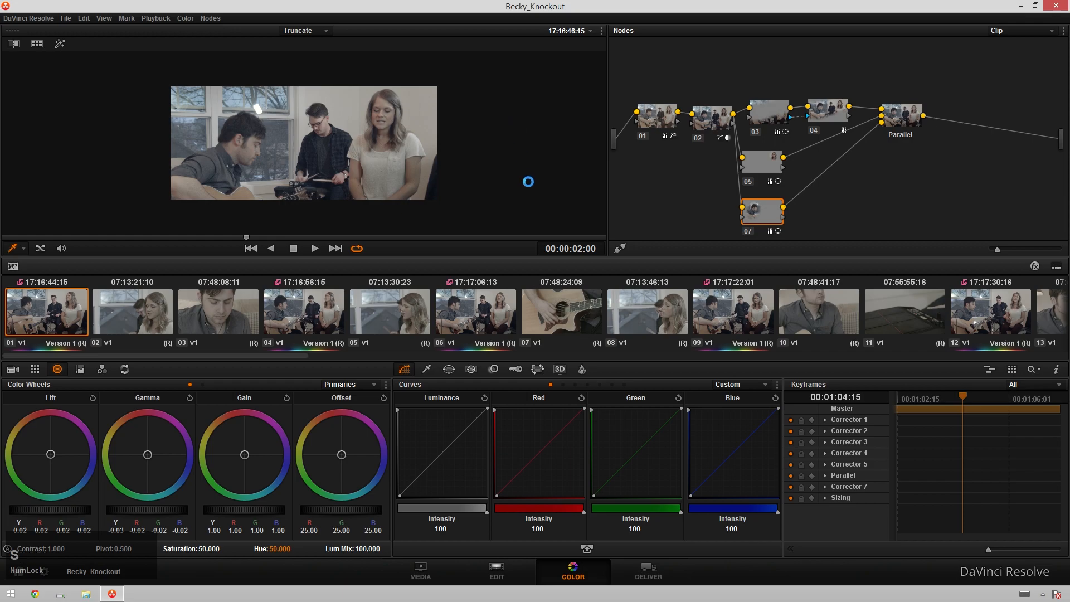